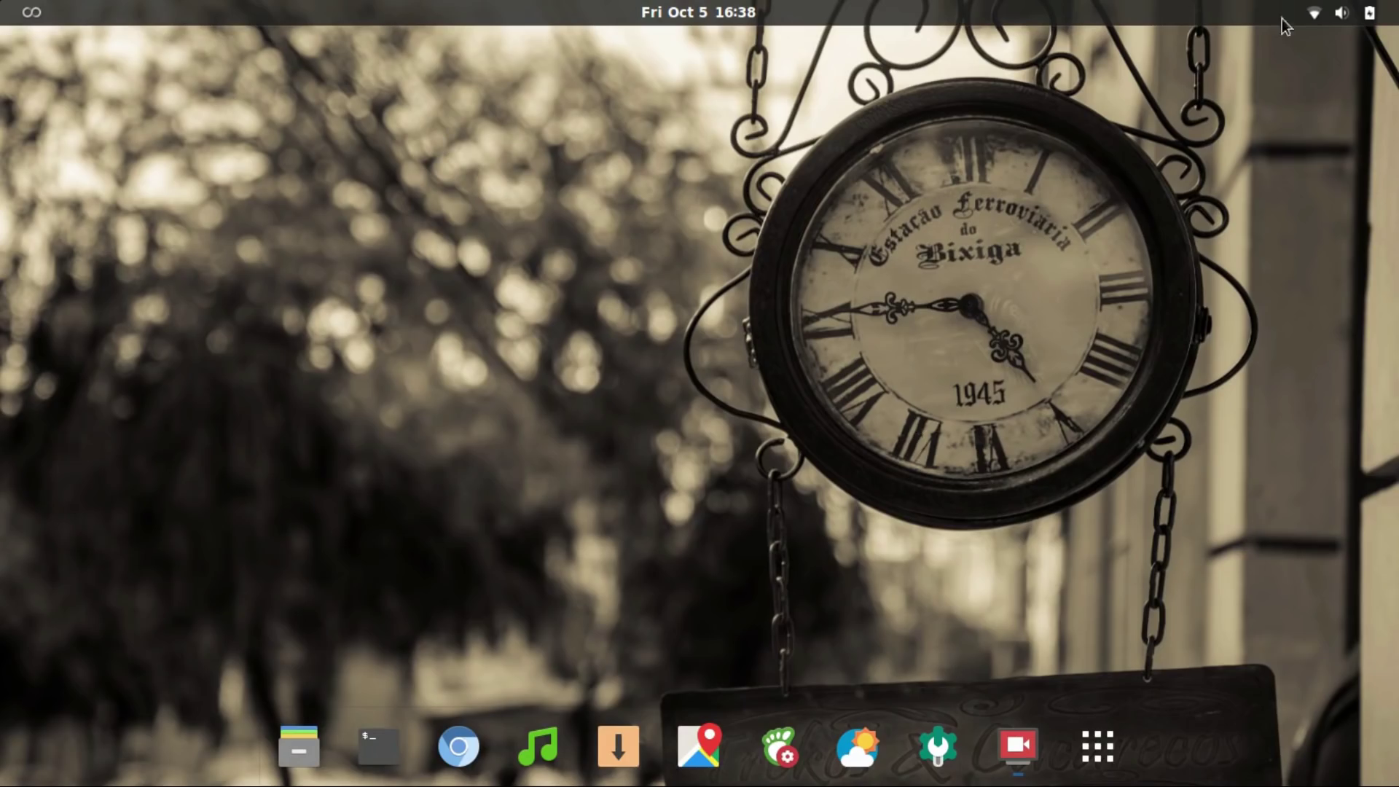
- Browse the system status menu's Wi-Fi, Bluetooth and battery options, then close it
left_click(1357, 4)
left_click(1304, 187)
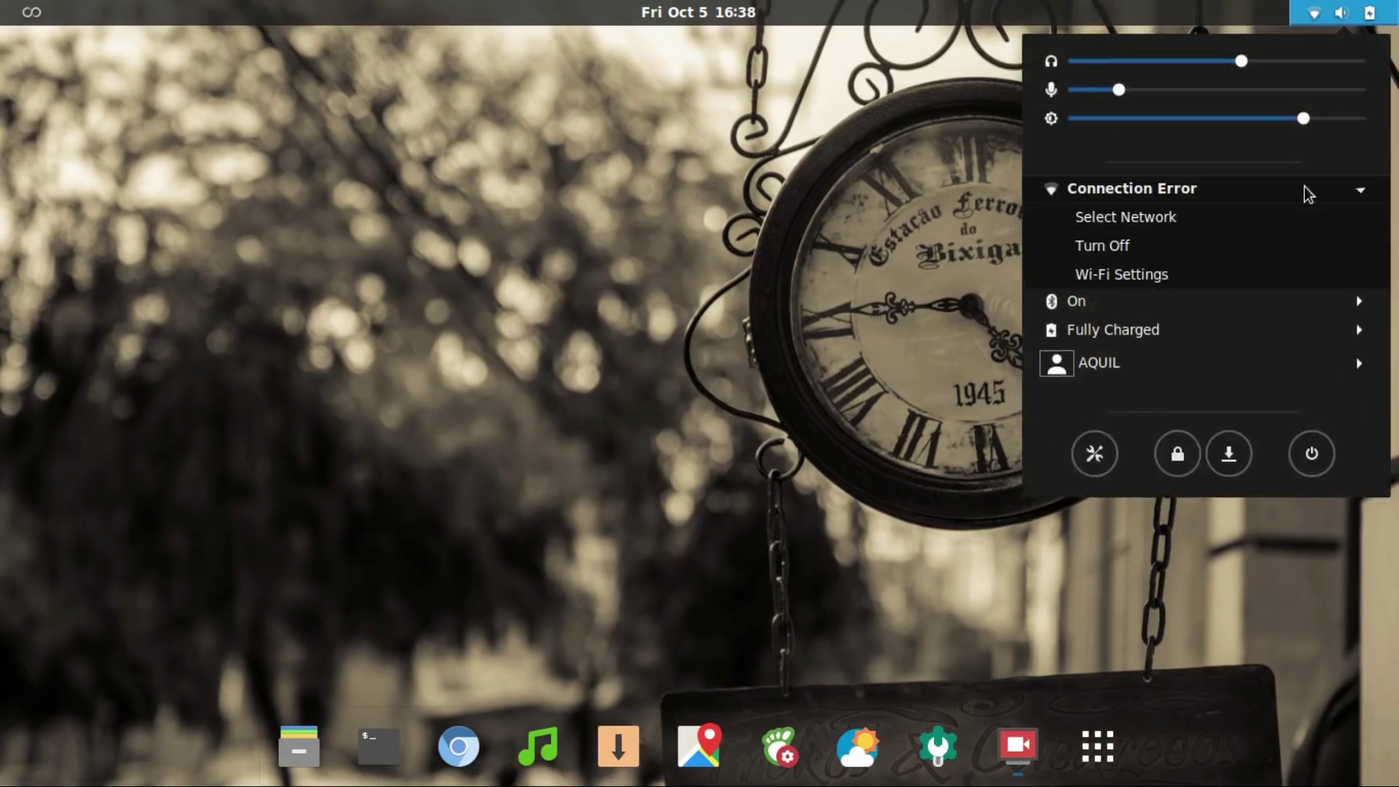
left_click(1297, 222)
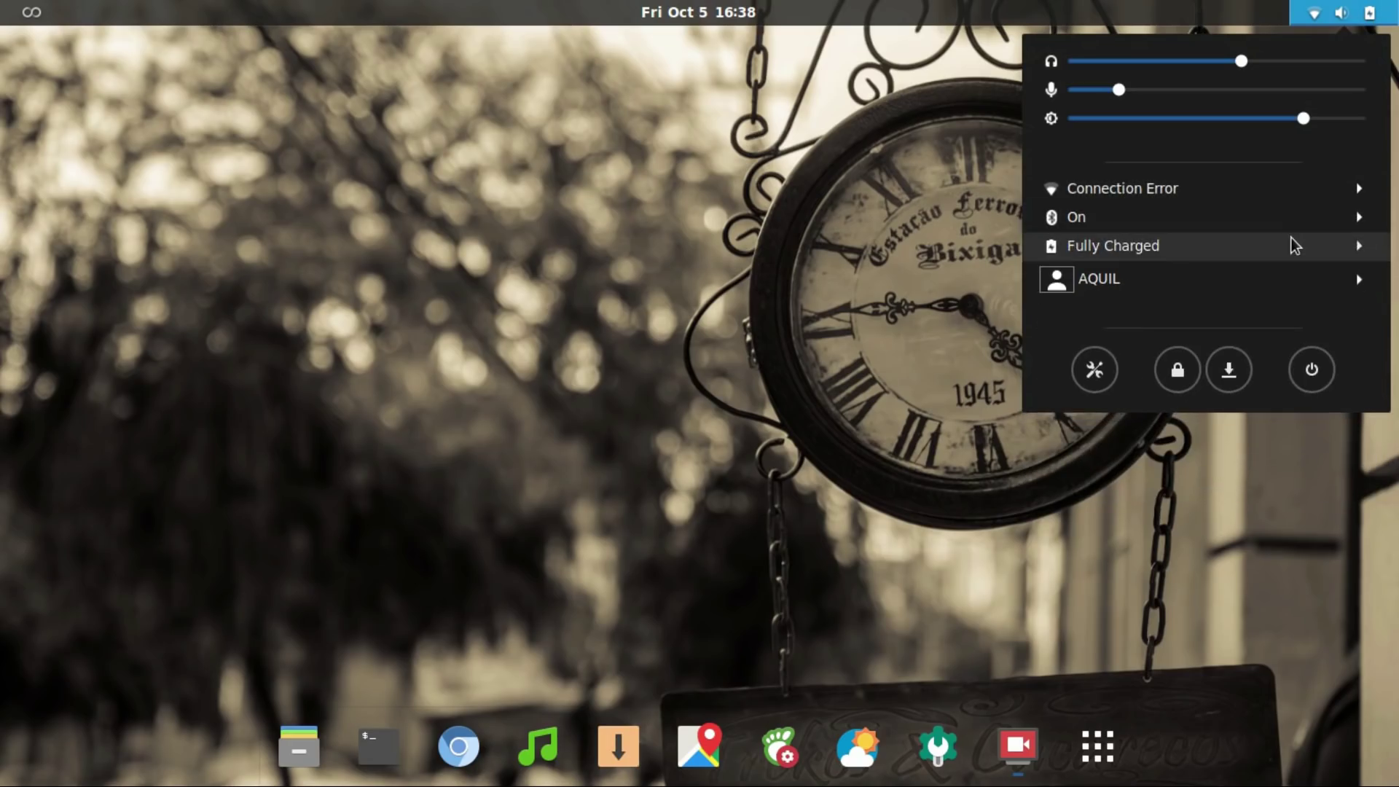
left_click(1294, 246)
left_click(895, 168)
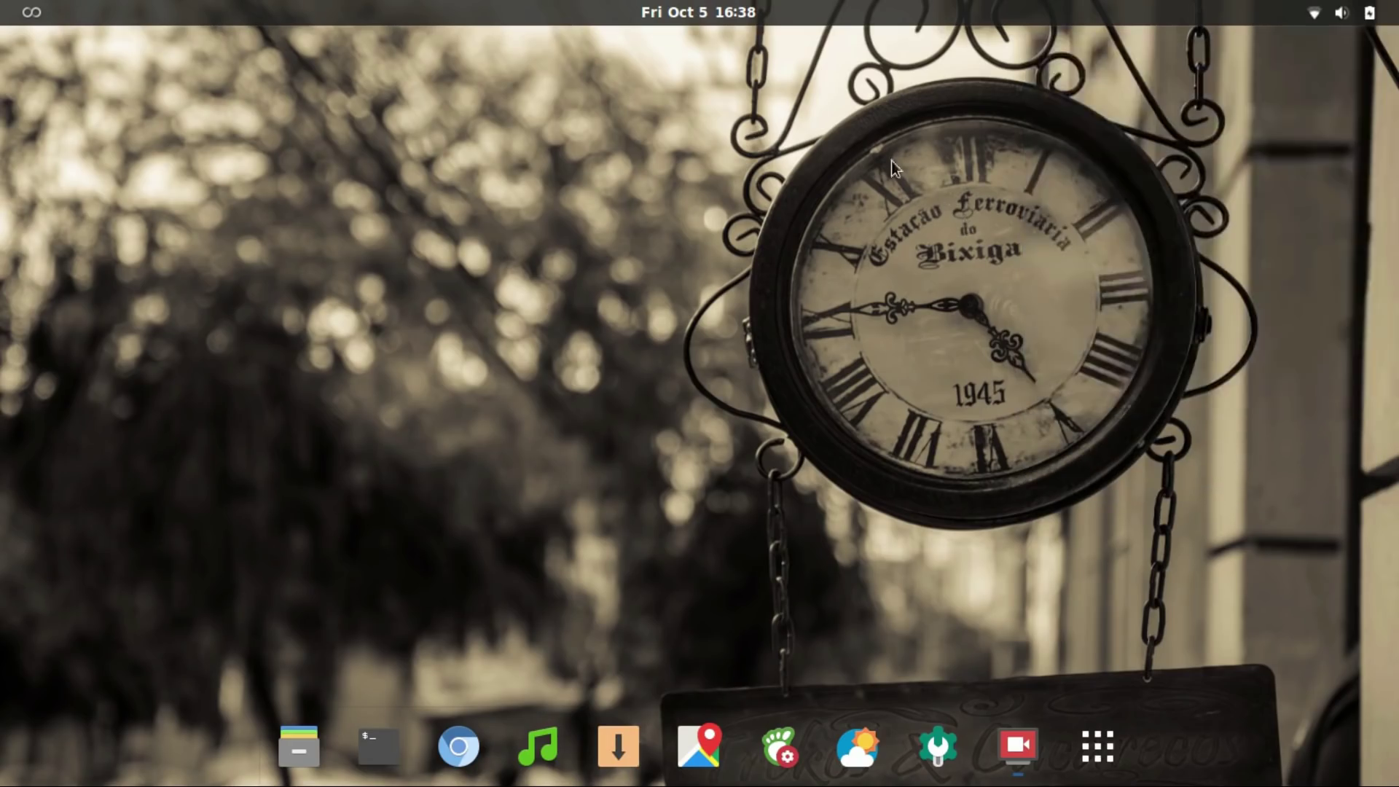
- Look at the calendar and activities overview, then show page two of the application grid
left_click(754, 7)
left_click(754, 7)
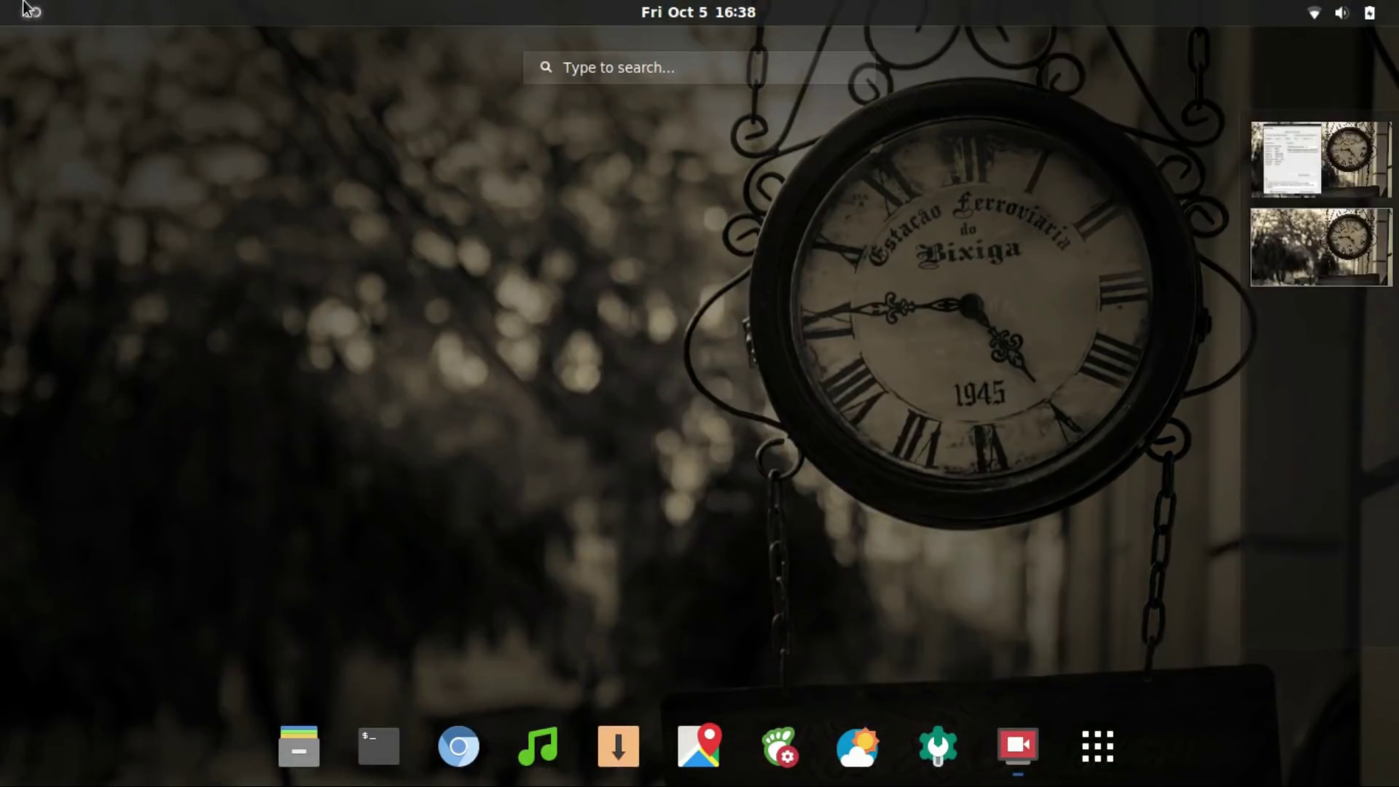
left_click(26, 9)
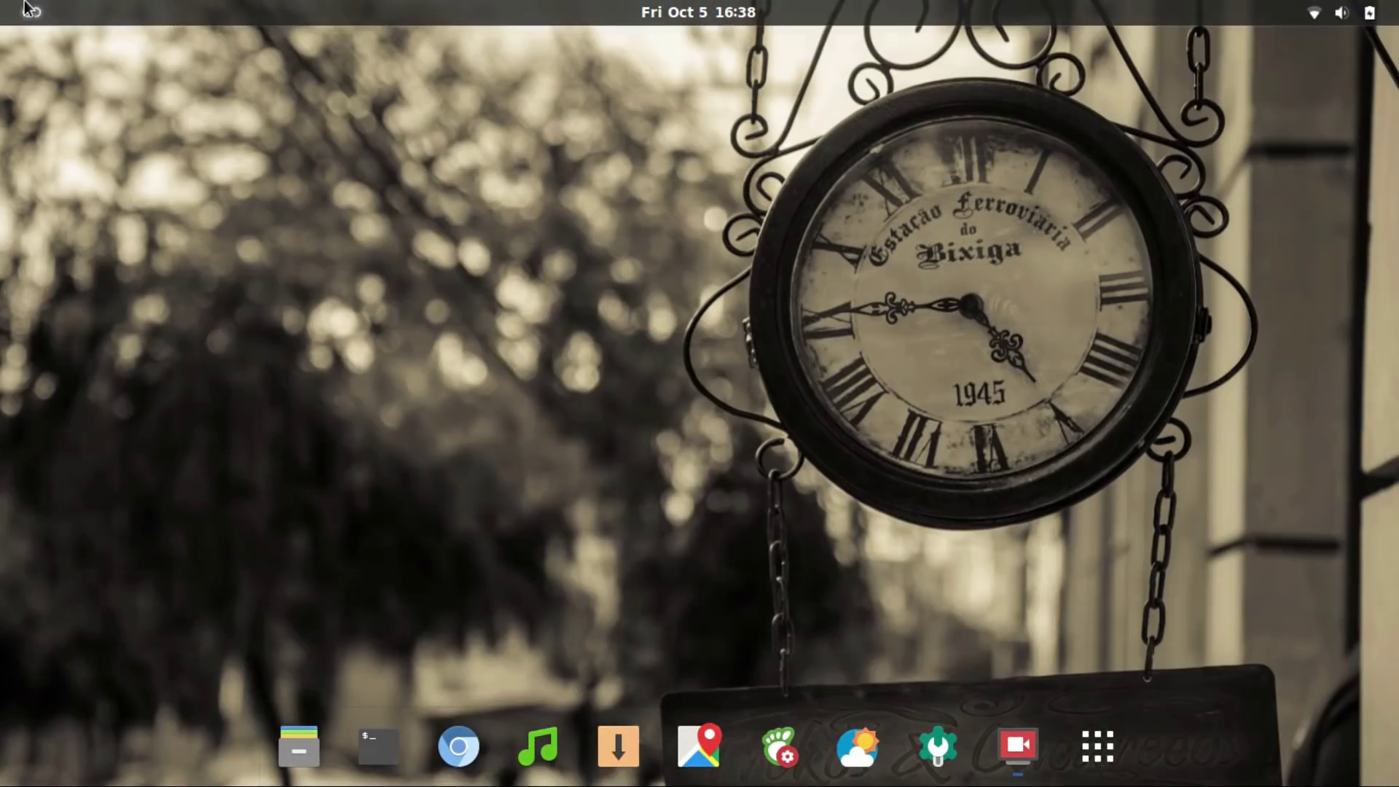
left_click(1097, 746)
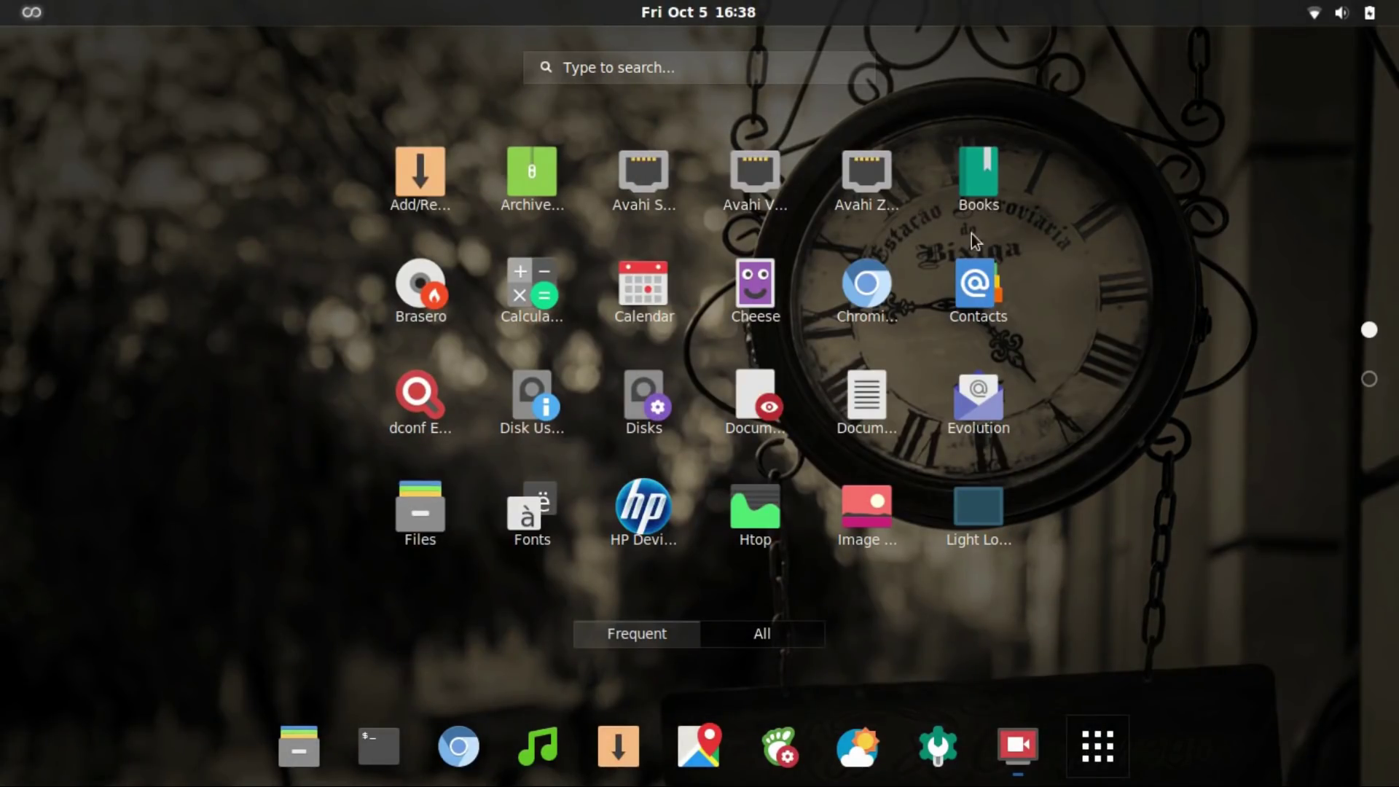
left_click(1369, 379)
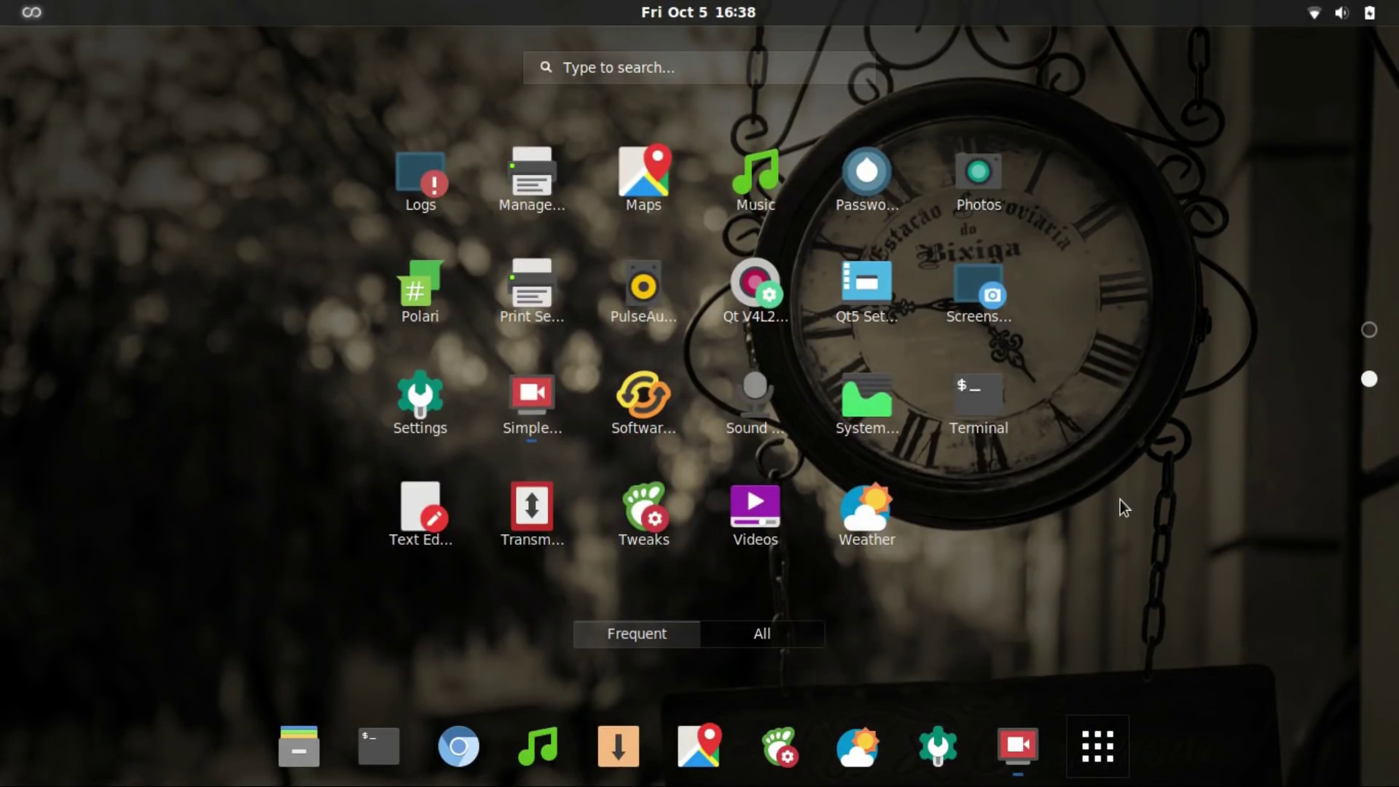
- Launch Weather, move it up-left and close it, then maximise and restore Files
left_click(905, 508)
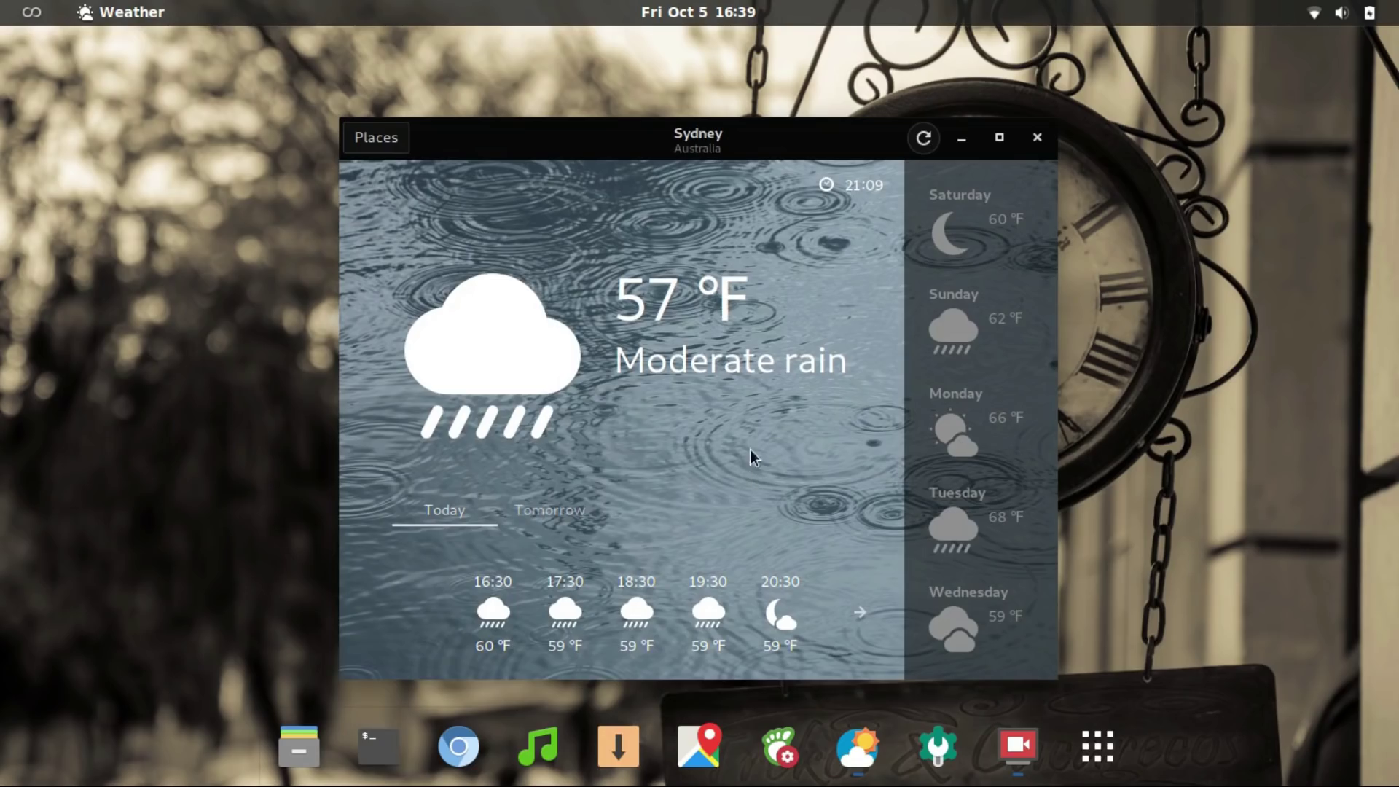
left_click_drag(714, 191, 549, 103)
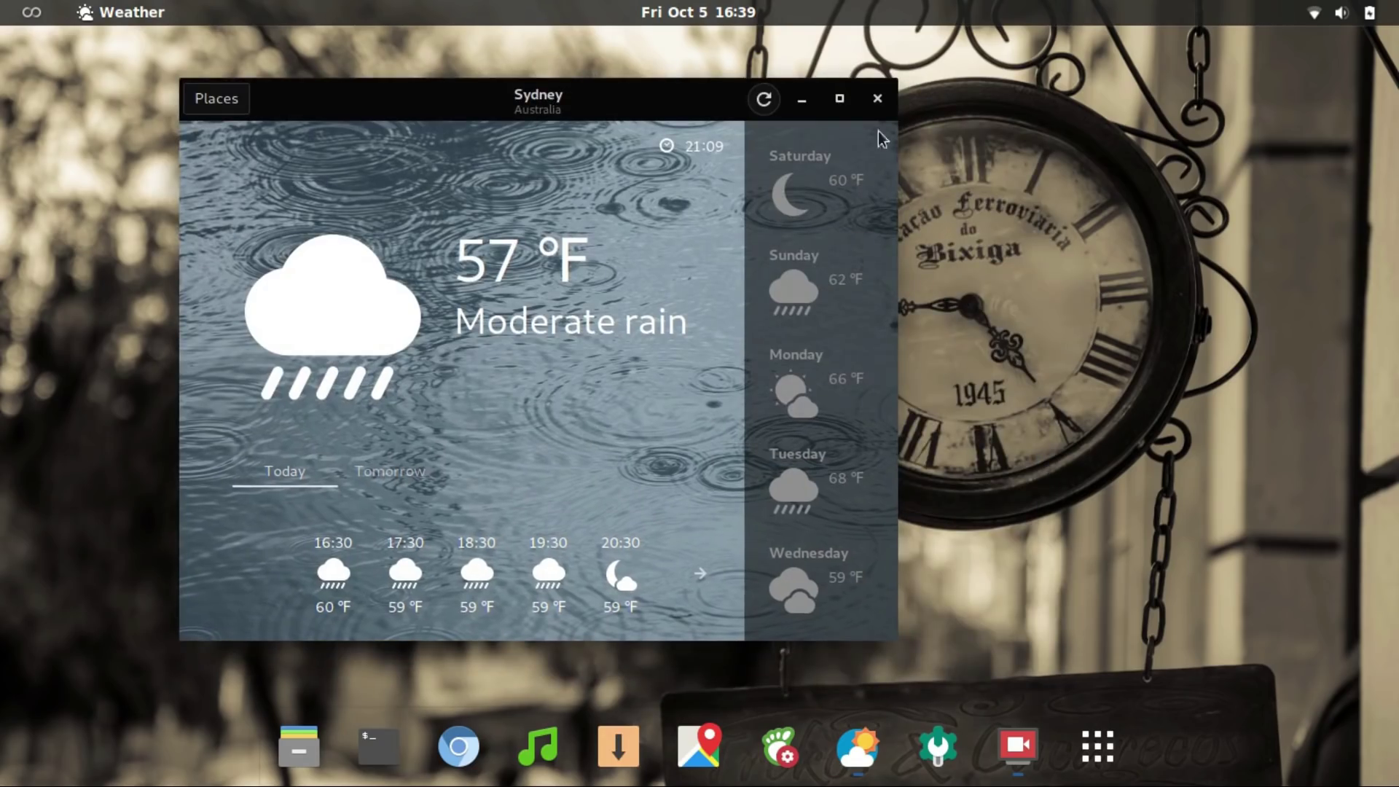
left_click(889, 99)
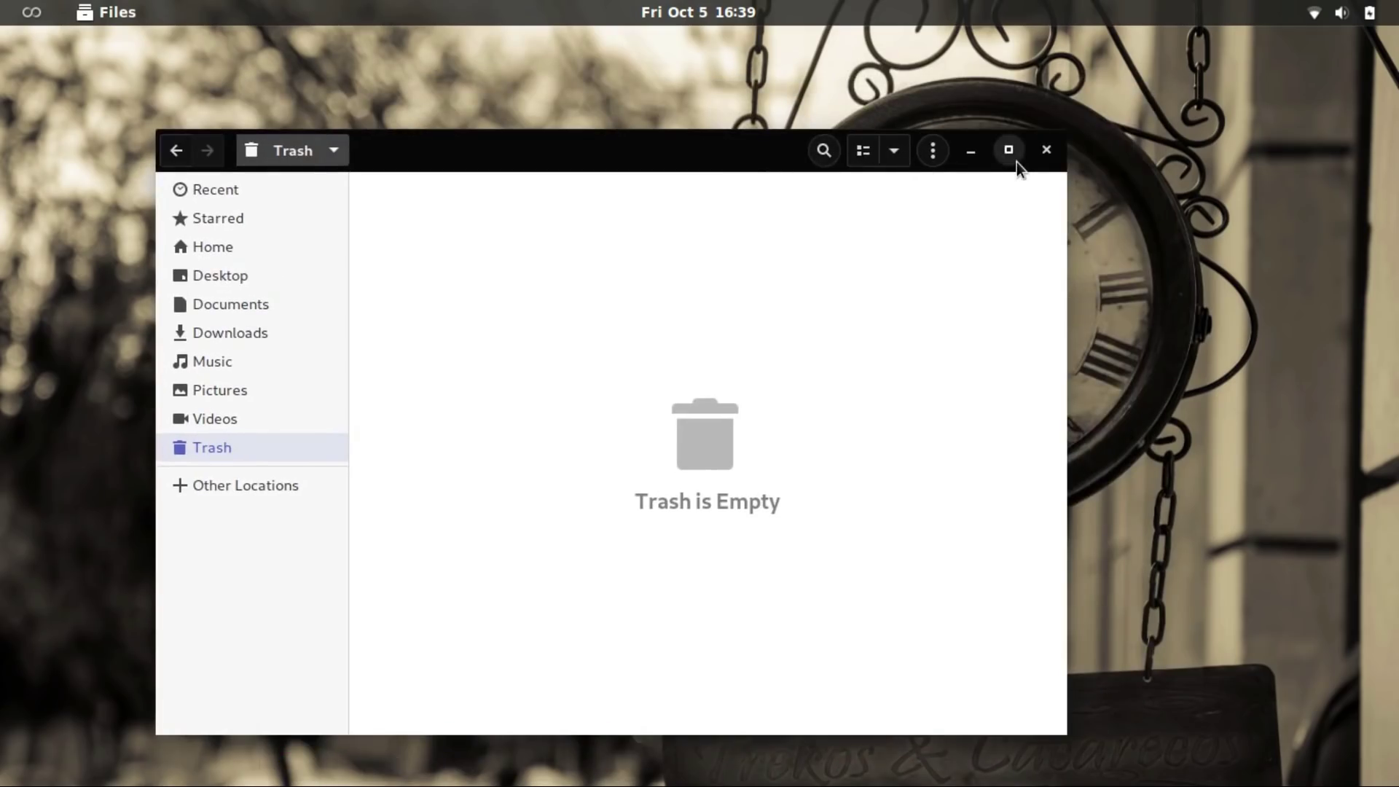
left_click(1009, 152)
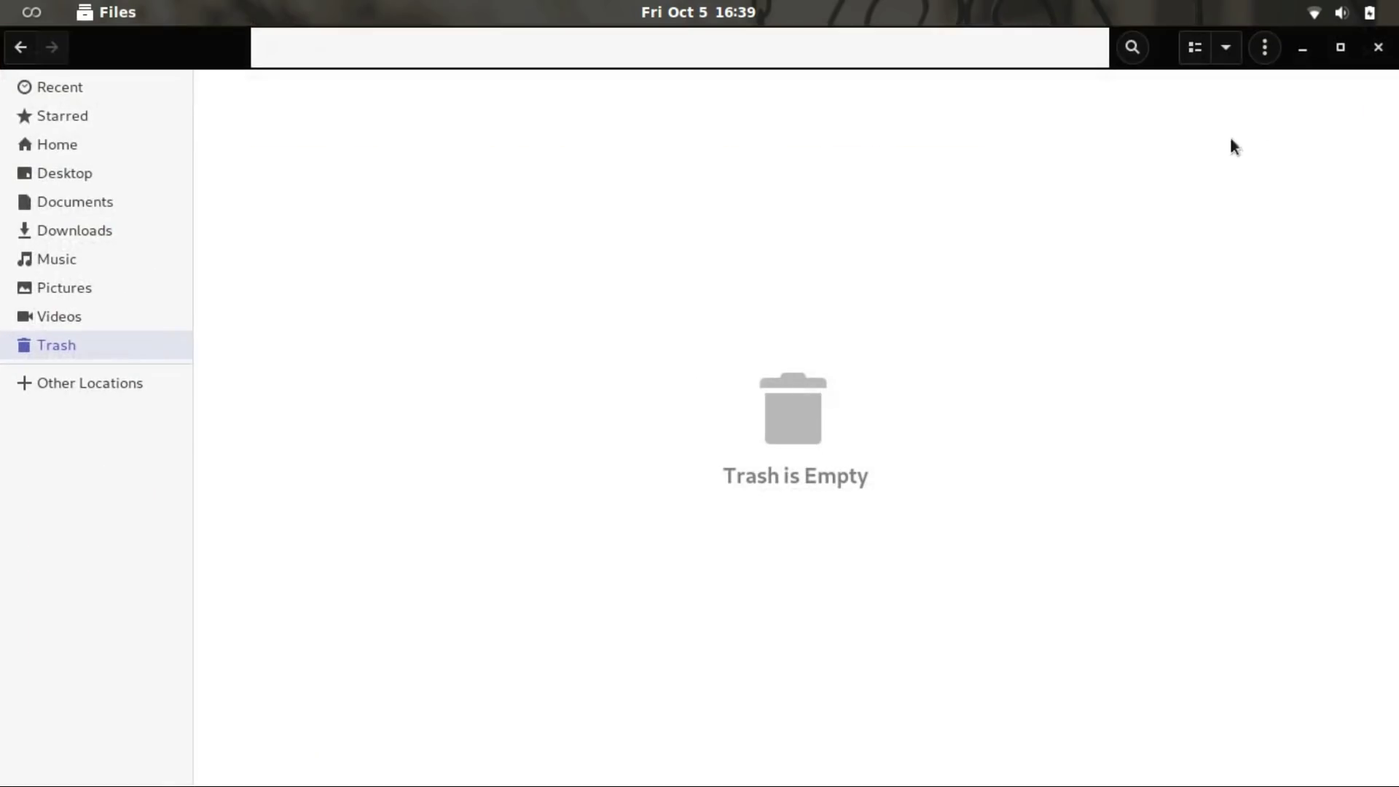
left_click(1340, 51)
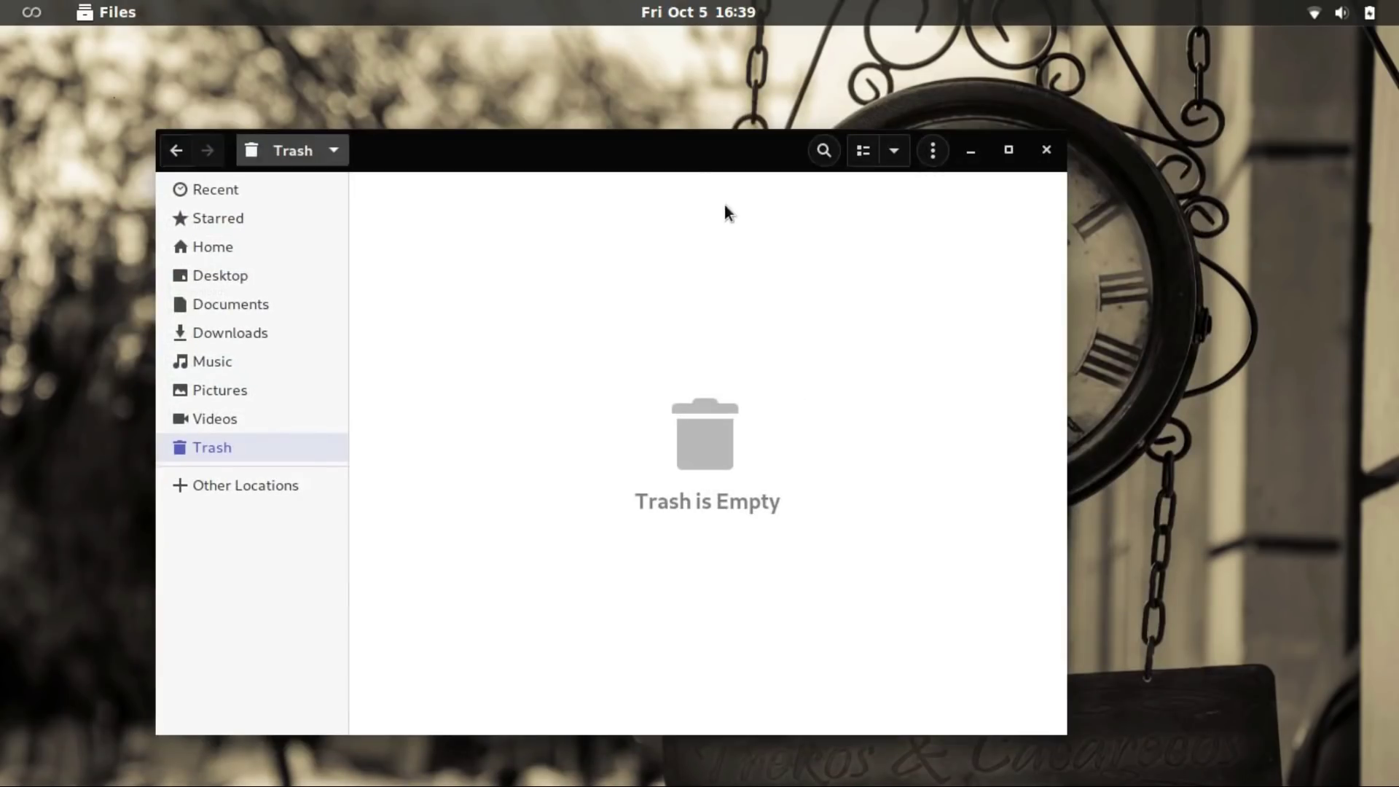
- Launch Music, restore and move it down-right, then raise Files and move it up-left
left_click(541, 757)
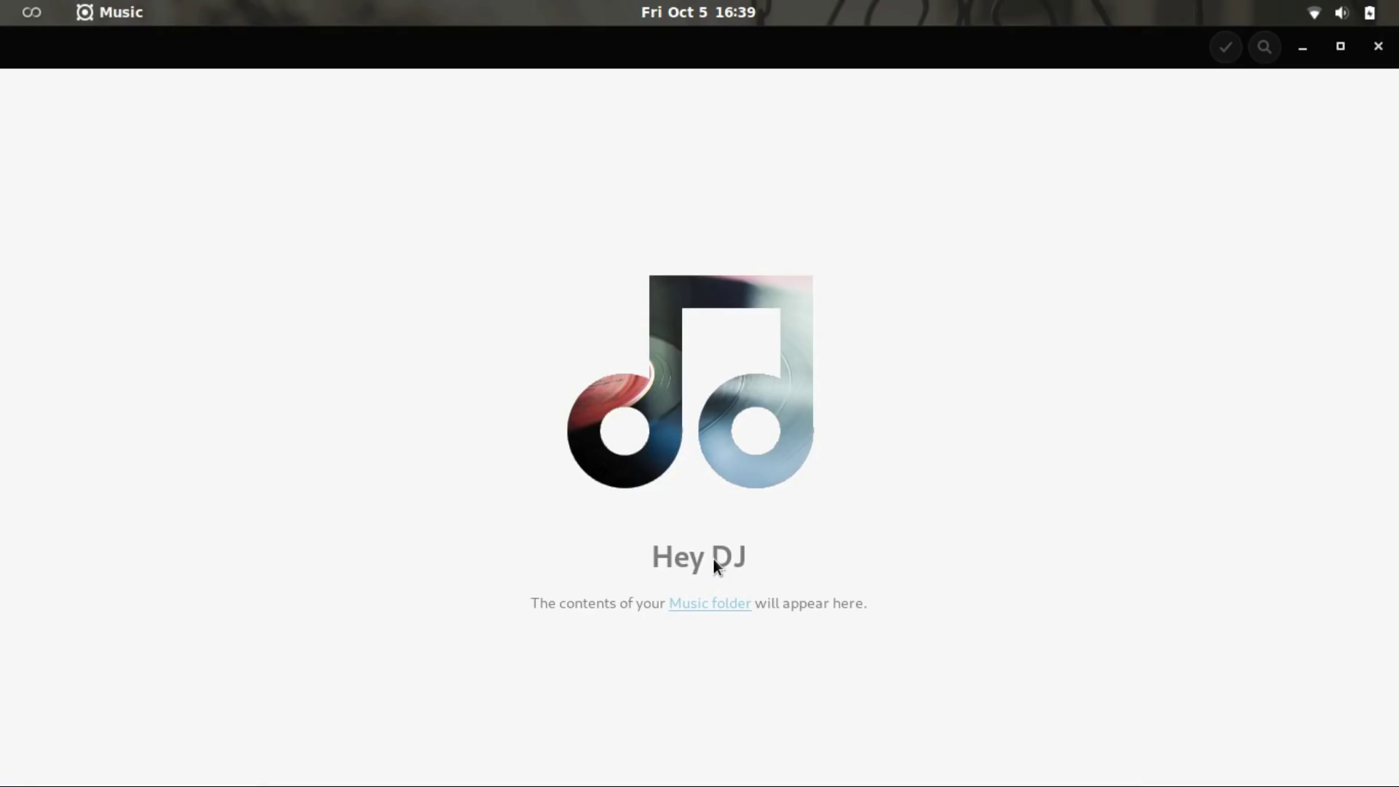
left_click(1341, 48)
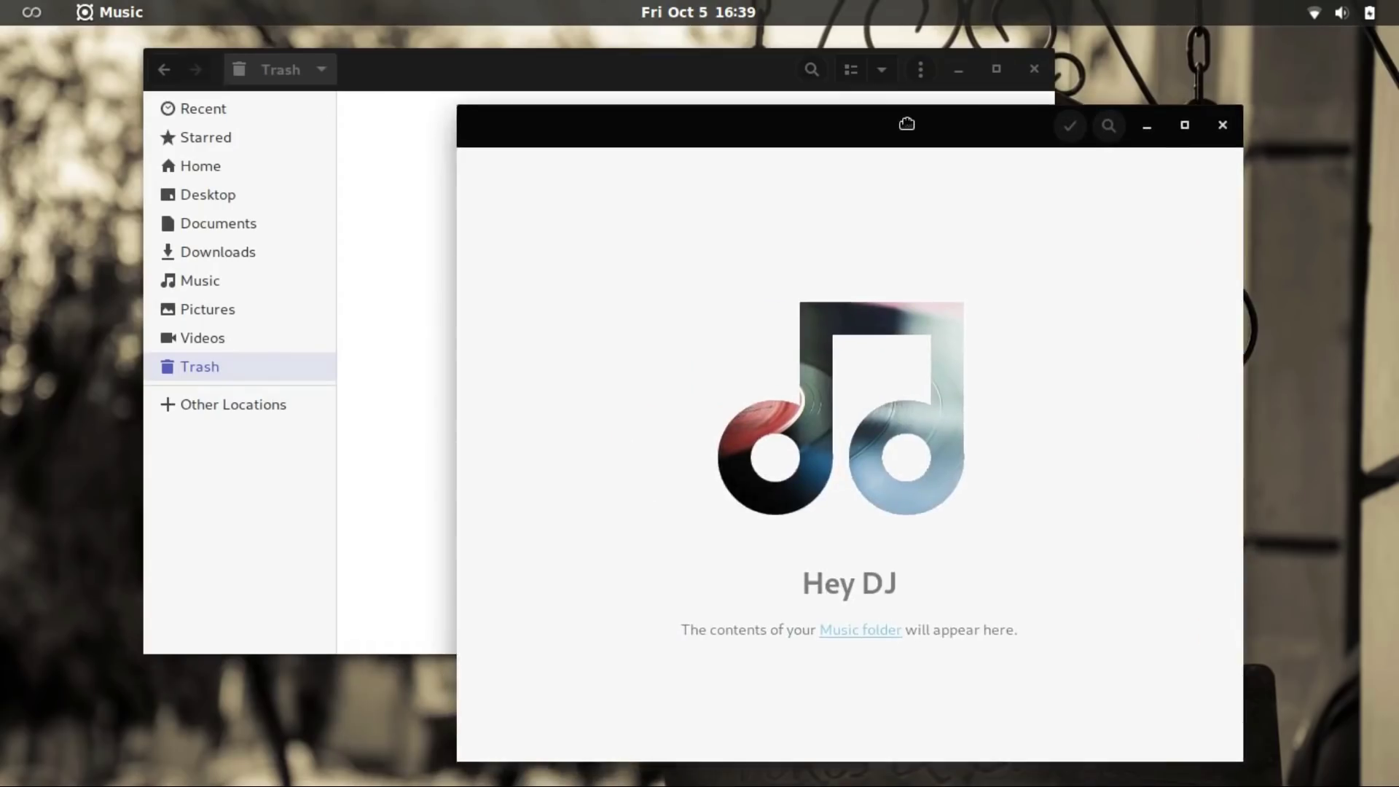
left_click_drag(457, 55, 934, 116)
left_click(360, 61)
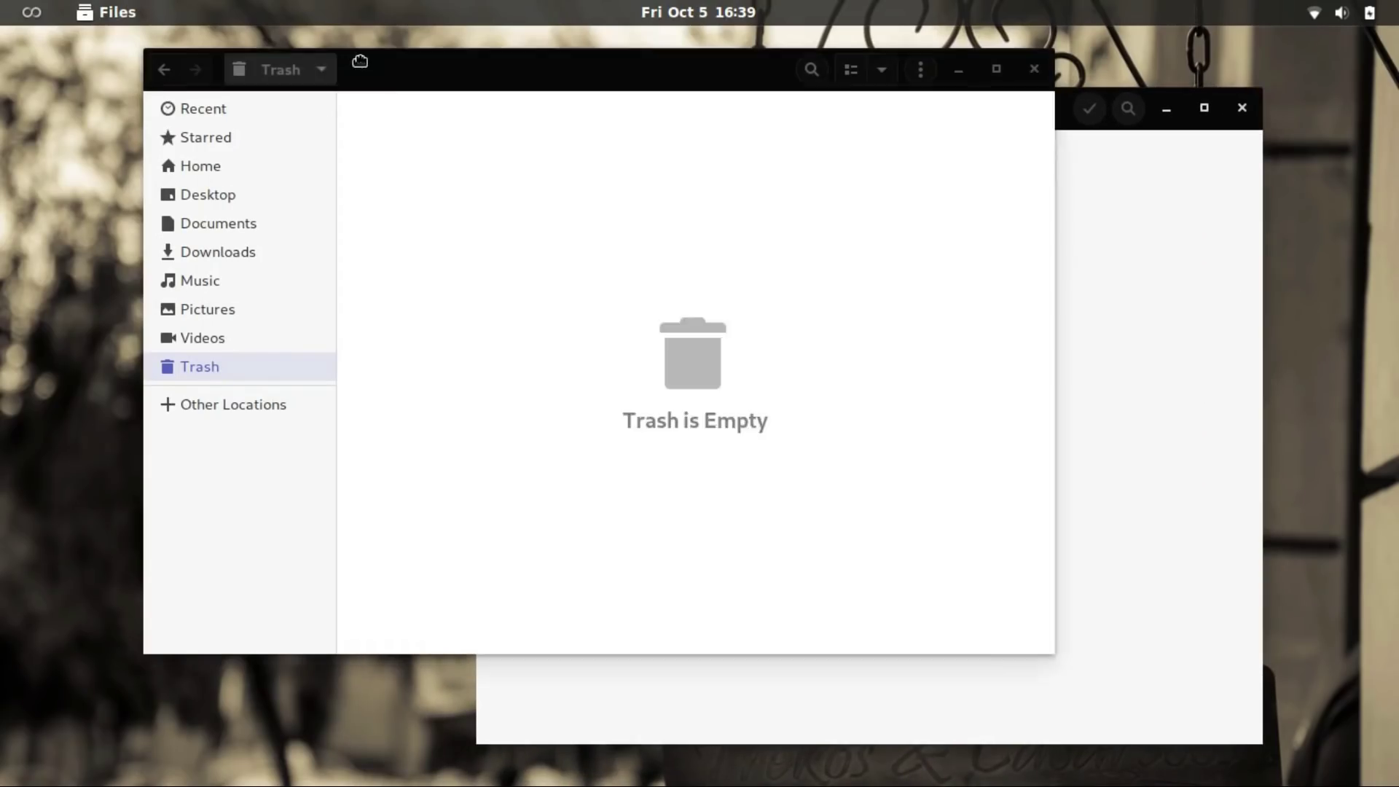
left_click_drag(360, 62, 294, 45)
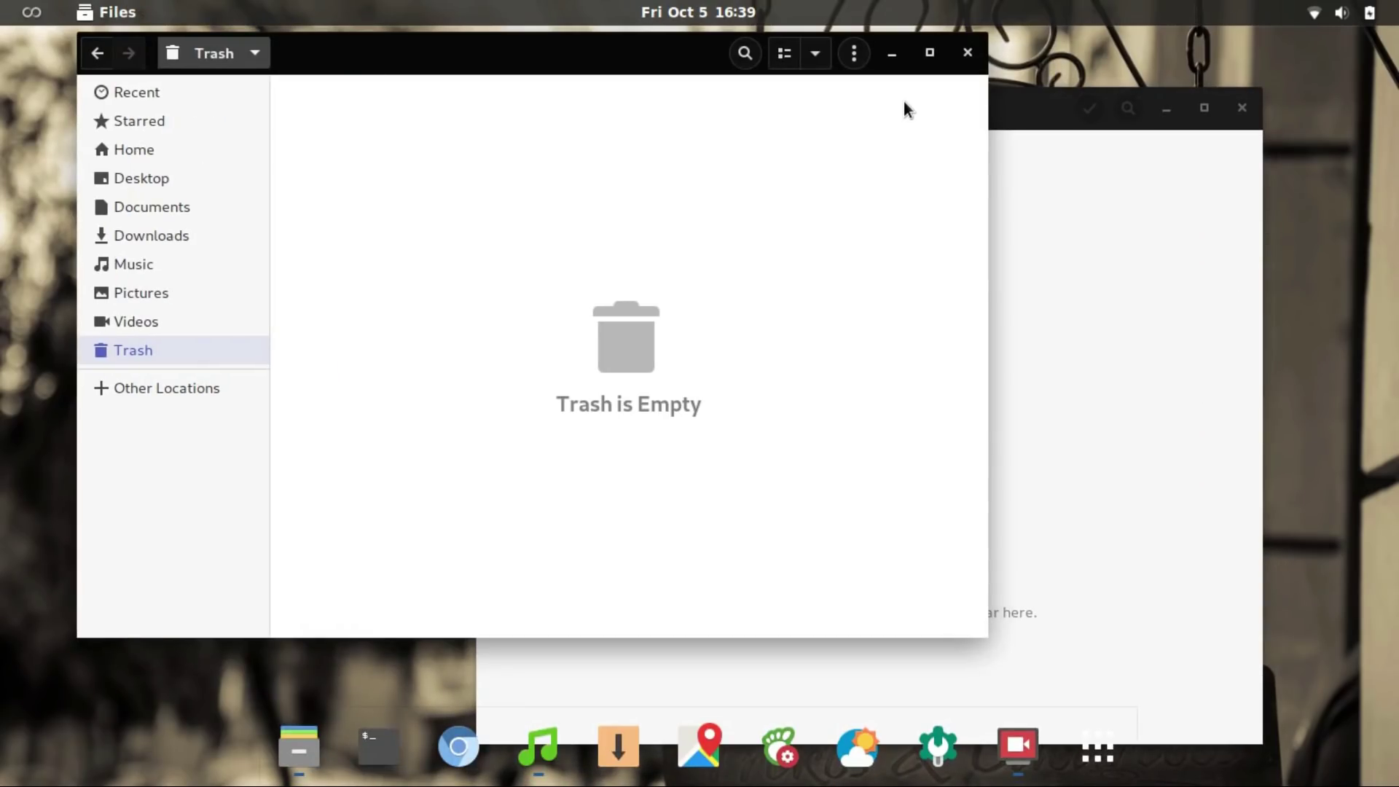
- Browse the Background wallpaper chooser in Settings, then cancel without changing the wallpaper
key("super")
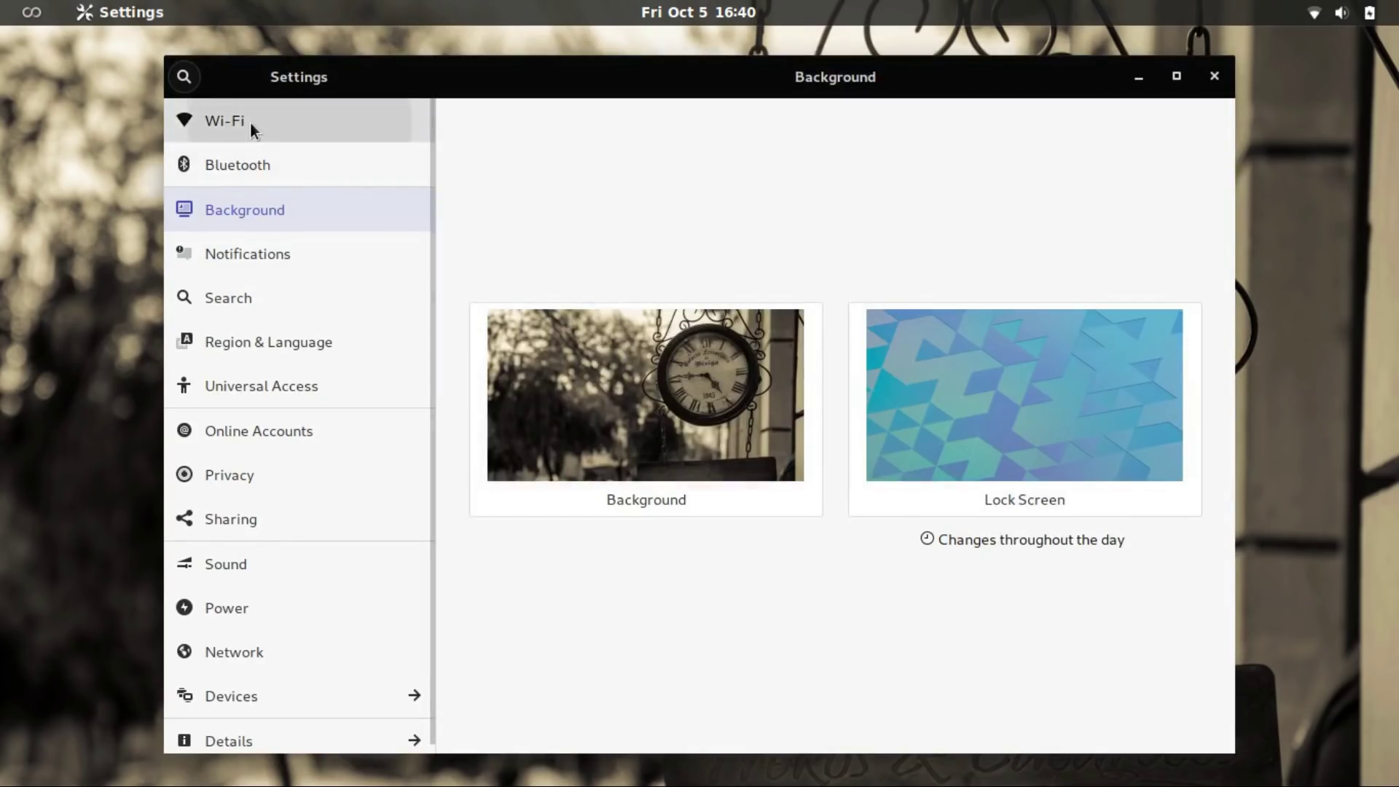
left_click(250, 121)
left_click(272, 208)
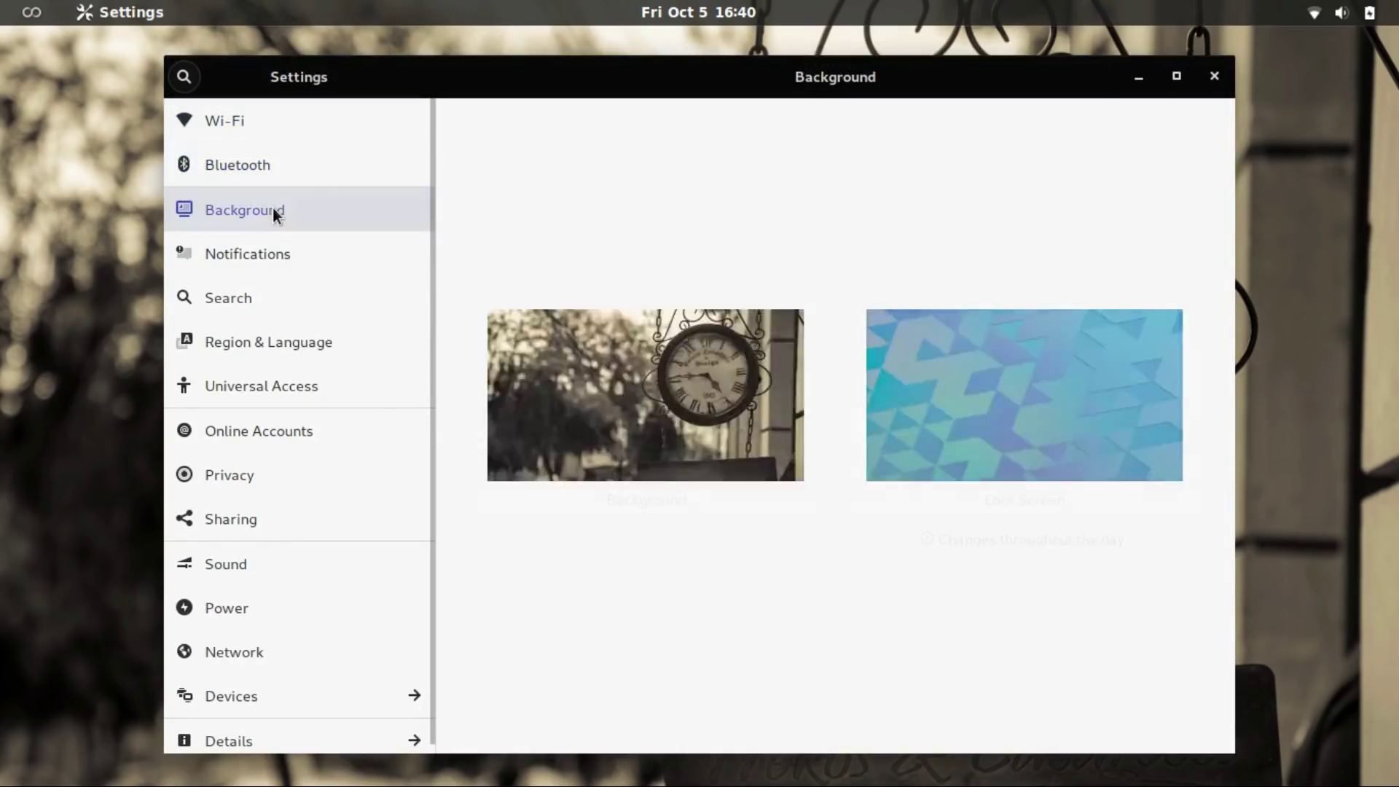
left_click(670, 401)
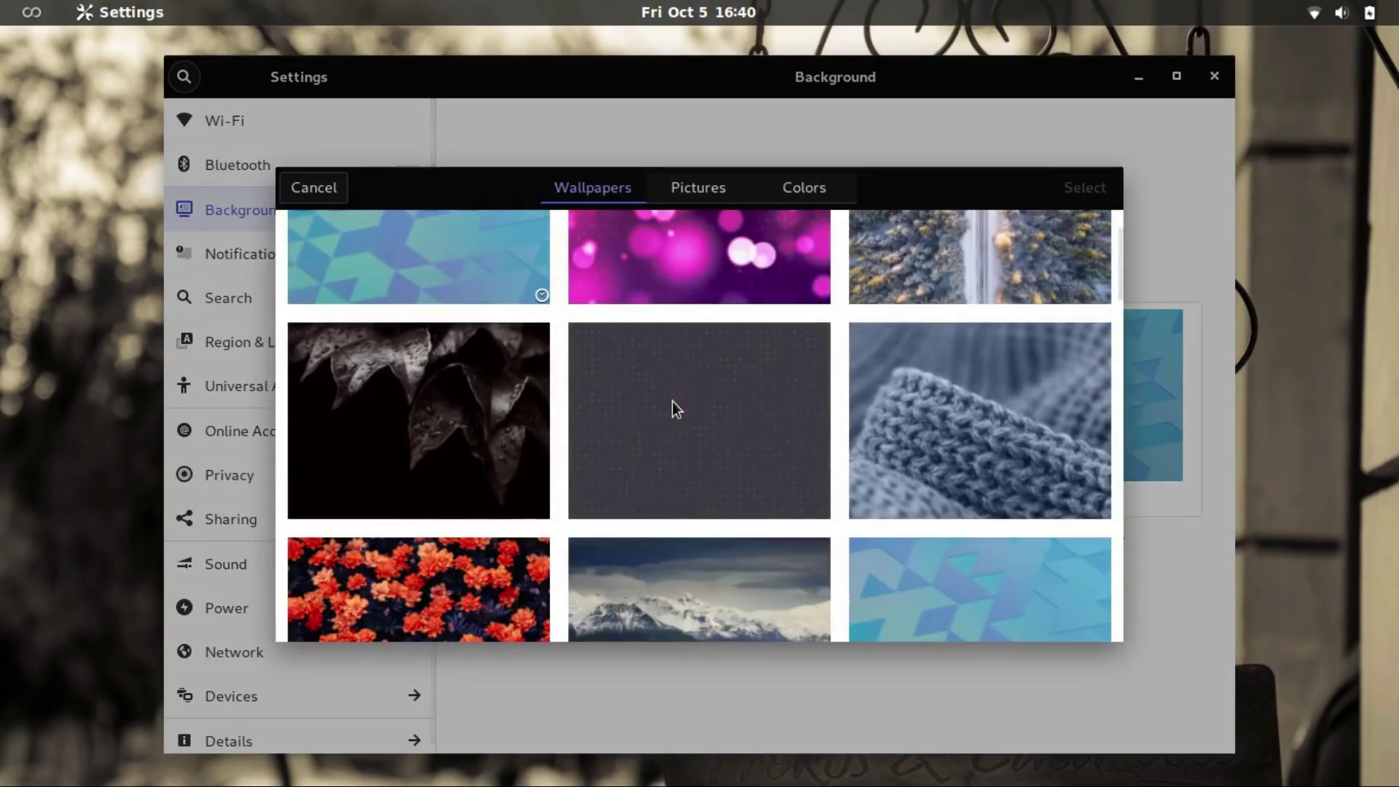
scroll(671, 400, "down", 4)
scroll(671, 400, "down", 4)
scroll(672, 400, "down", 5)
scroll(672, 401, "down", 3)
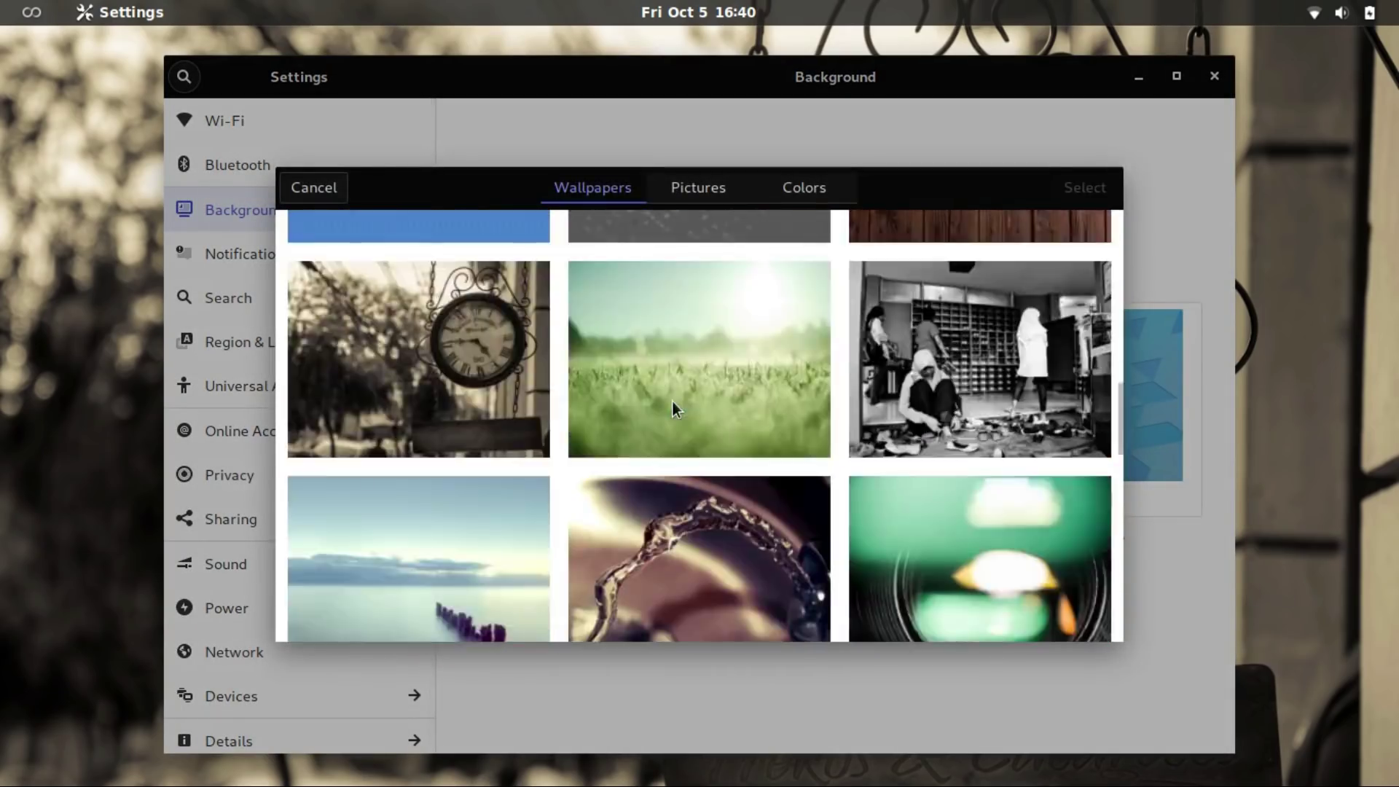
scroll(672, 401, "down", 5)
scroll(672, 401, "down", 6)
scroll(671, 401, "down", 2)
scroll(671, 401, "down", 2)
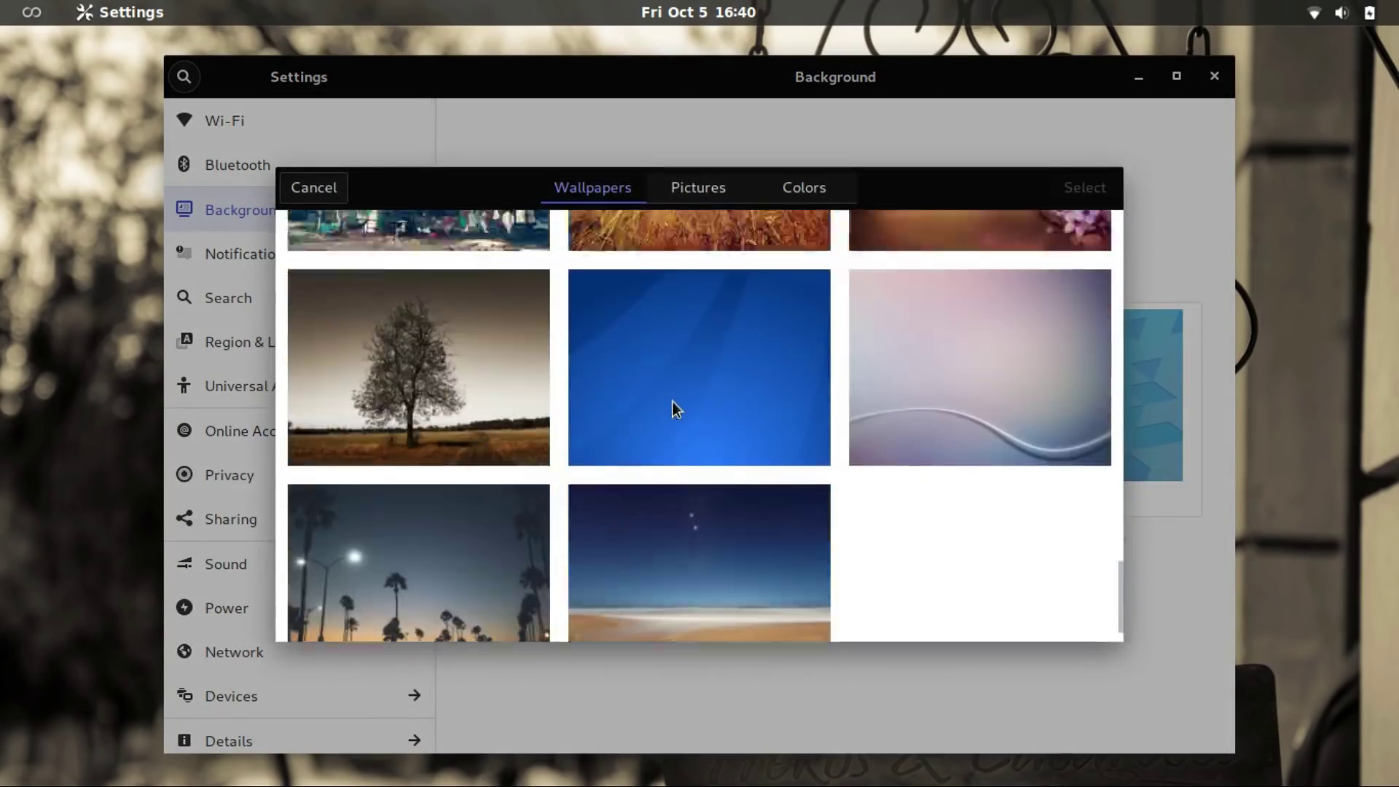
scroll(672, 400, "up", 5)
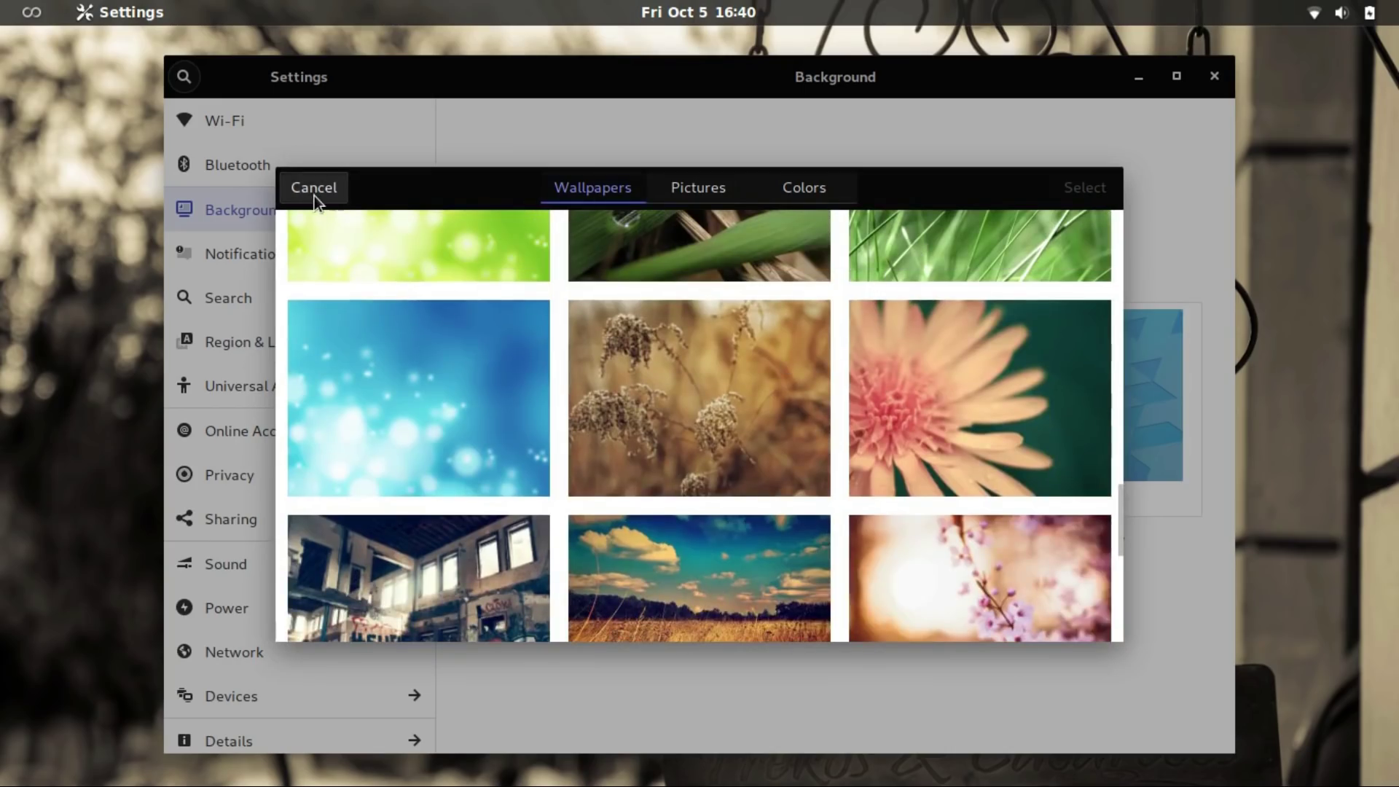
left_click(313, 192)
- Visit the Notifications, Search, Region & Language, Universal Access and Privacy settings pages
left_click(332, 265)
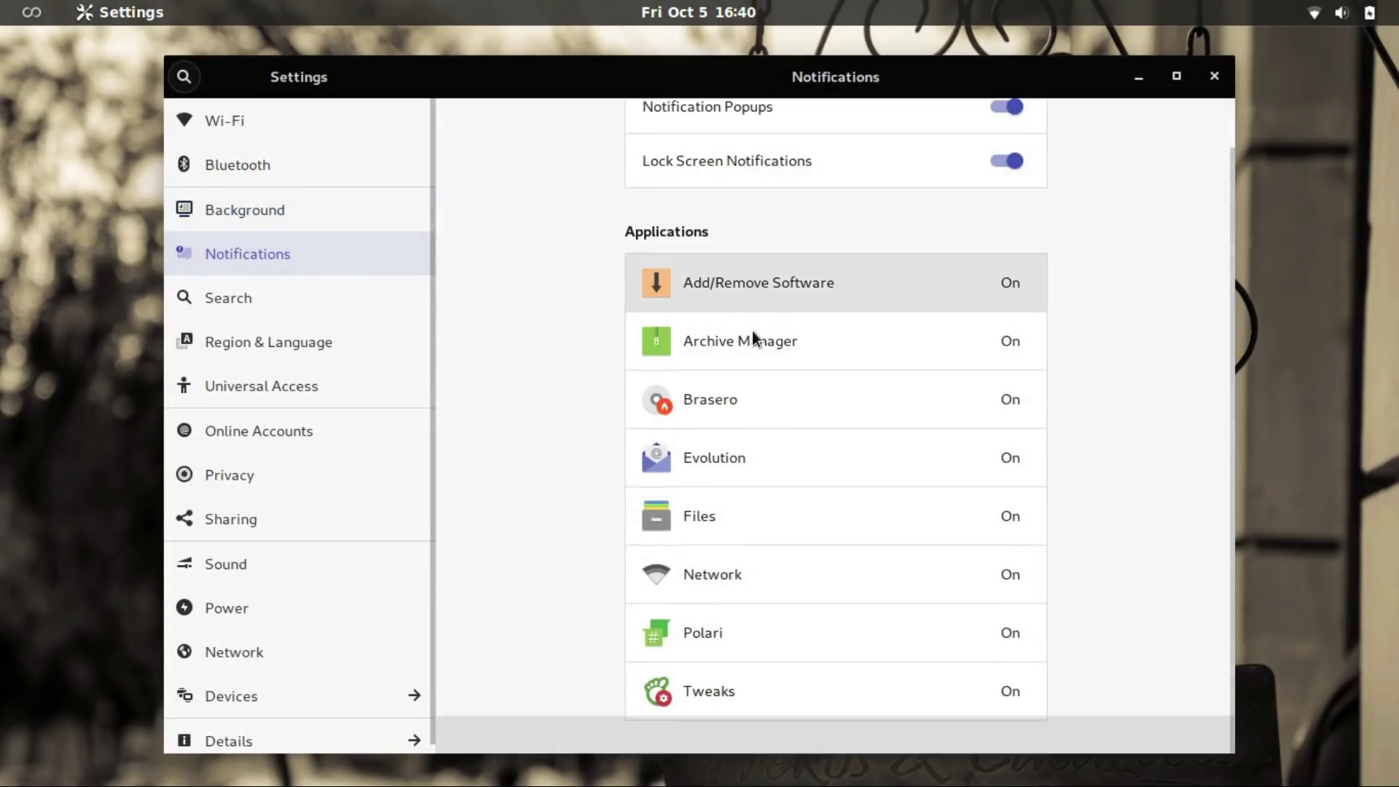
left_click(247, 299)
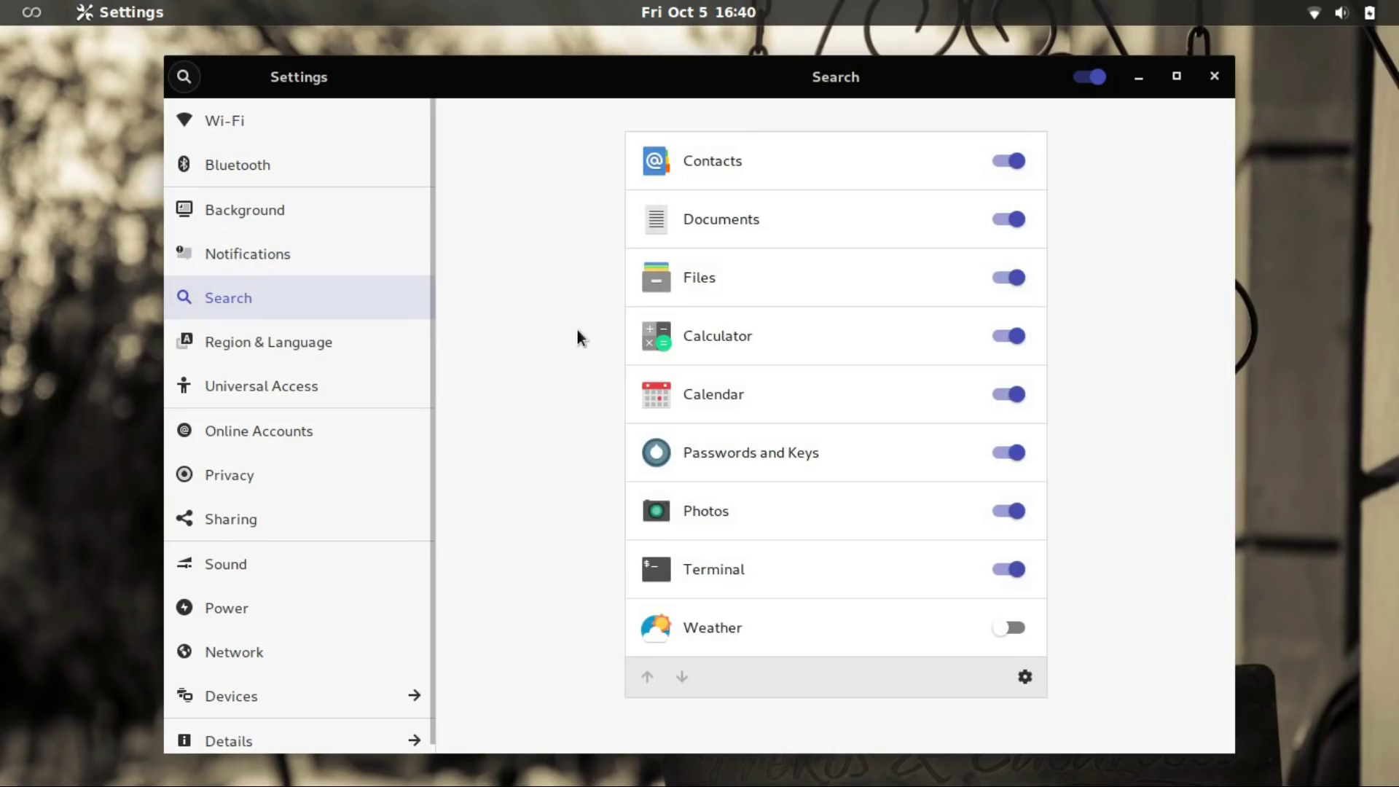
left_click(304, 341)
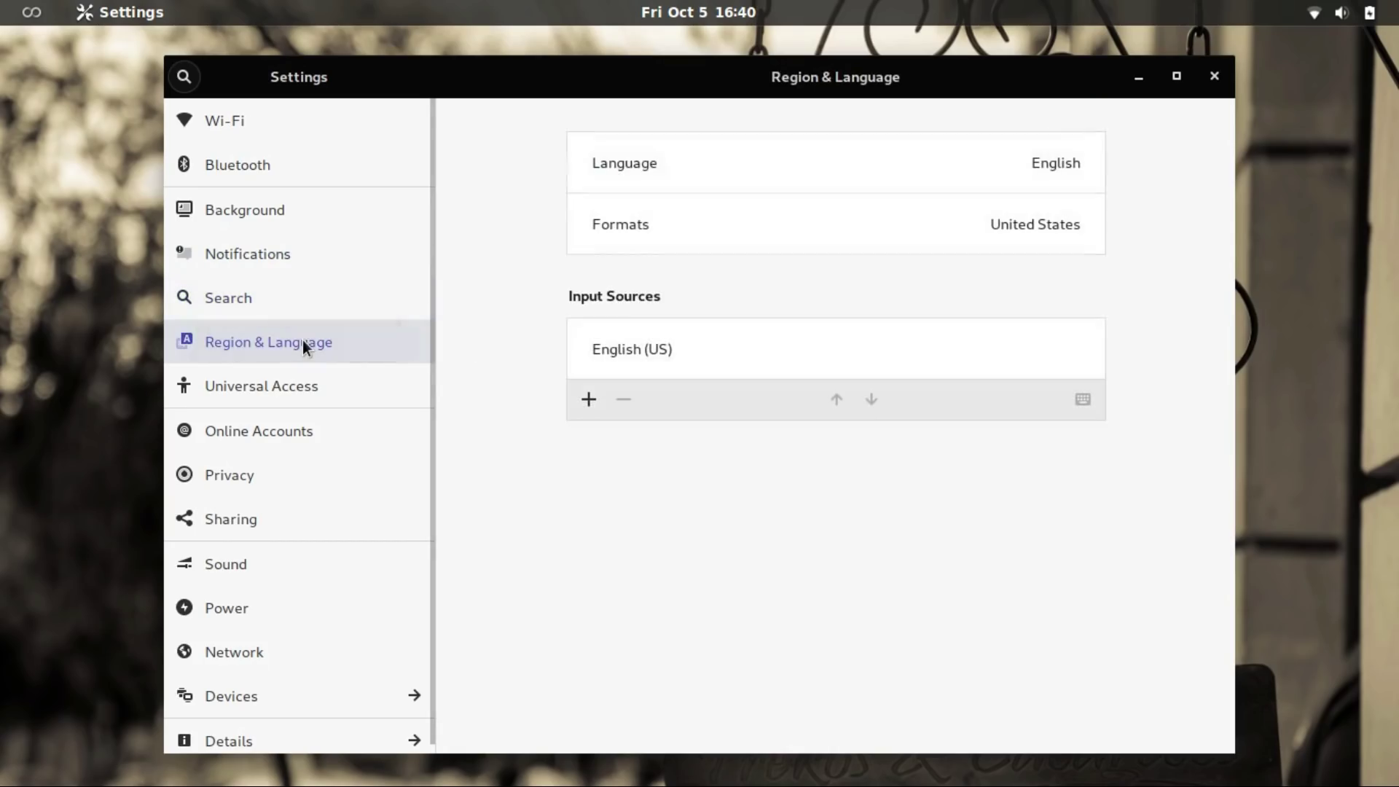
left_click(301, 399)
left_click(295, 459)
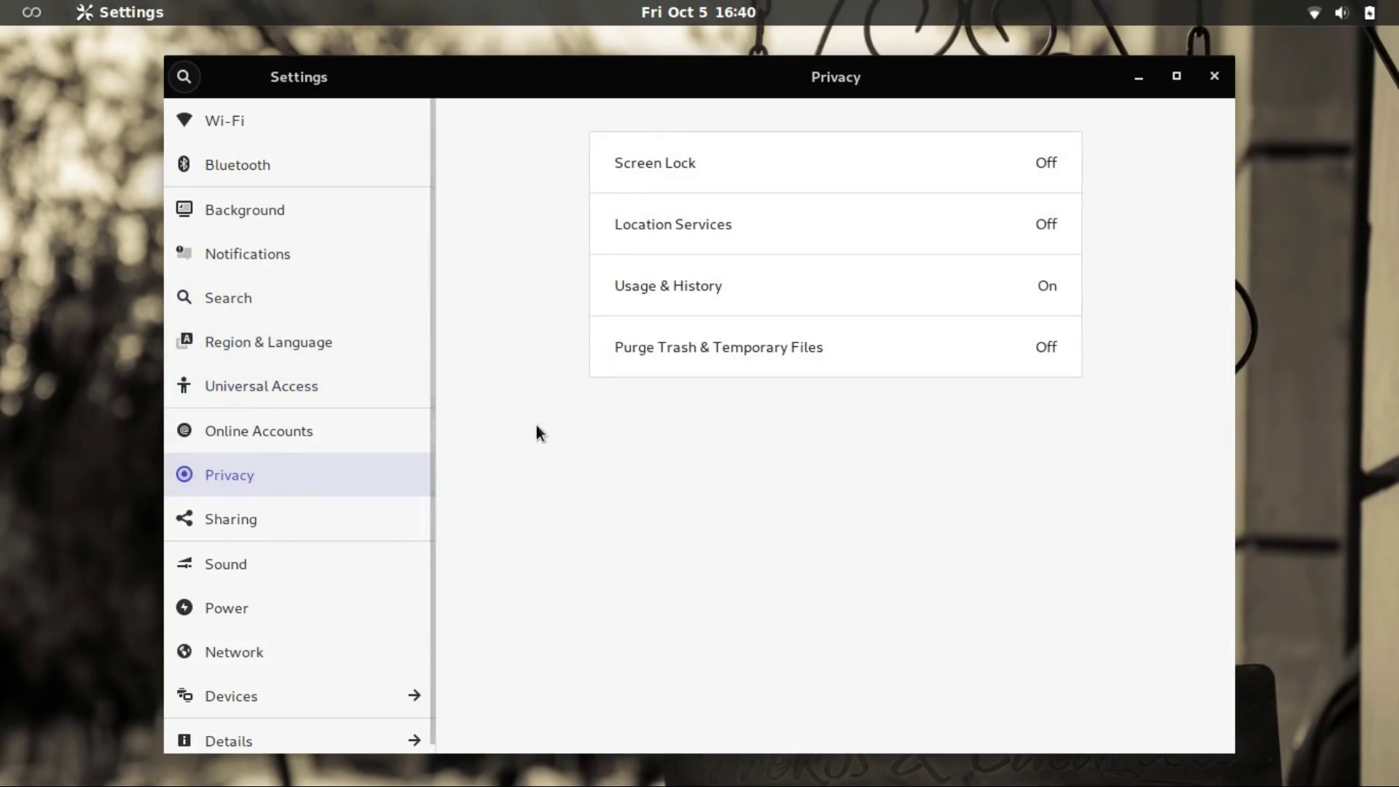
- Show Online Accounts and expand the full provider list down to Todoist and IMAP and SMTP
left_click(285, 431)
scroll(804, 637, "down", 5)
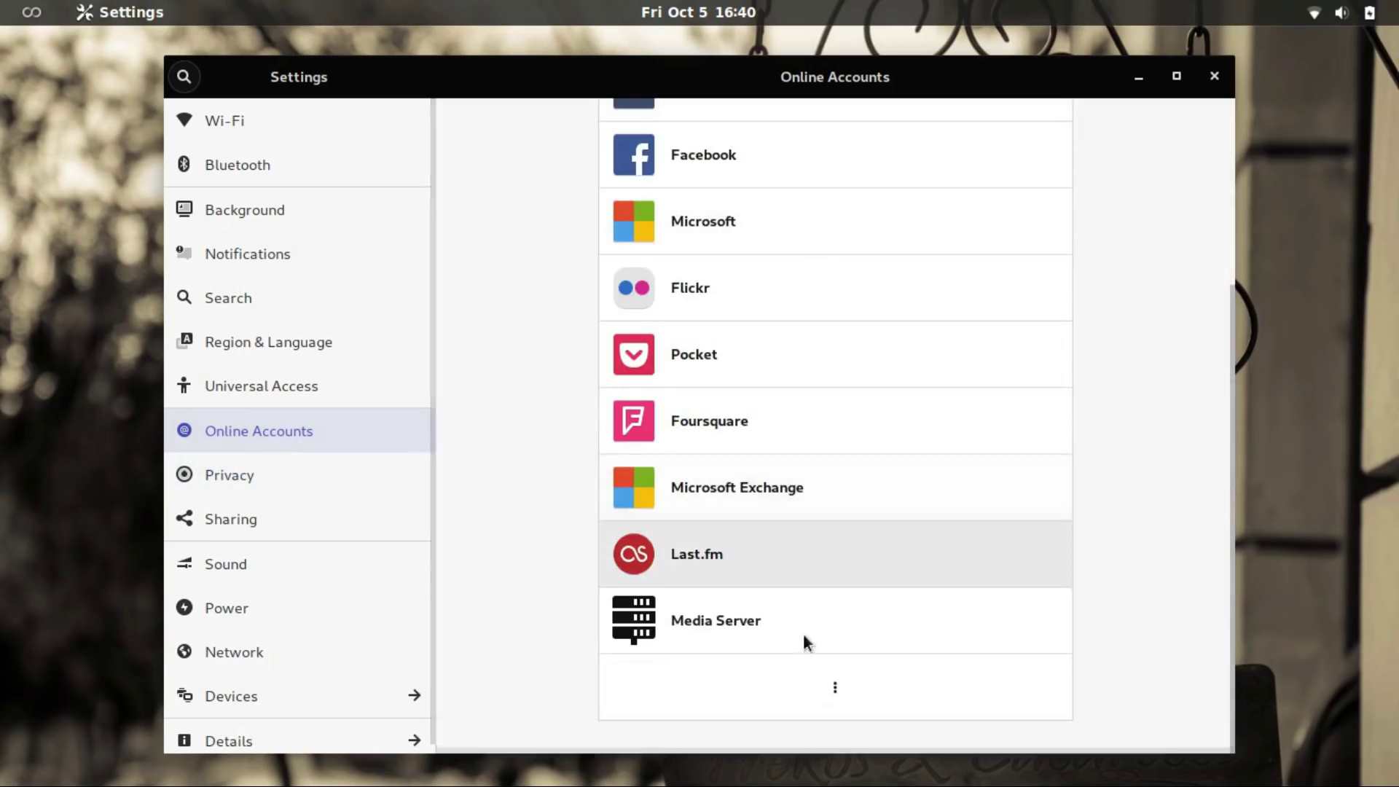
left_click(831, 684)
scroll(968, 588, "down", 3)
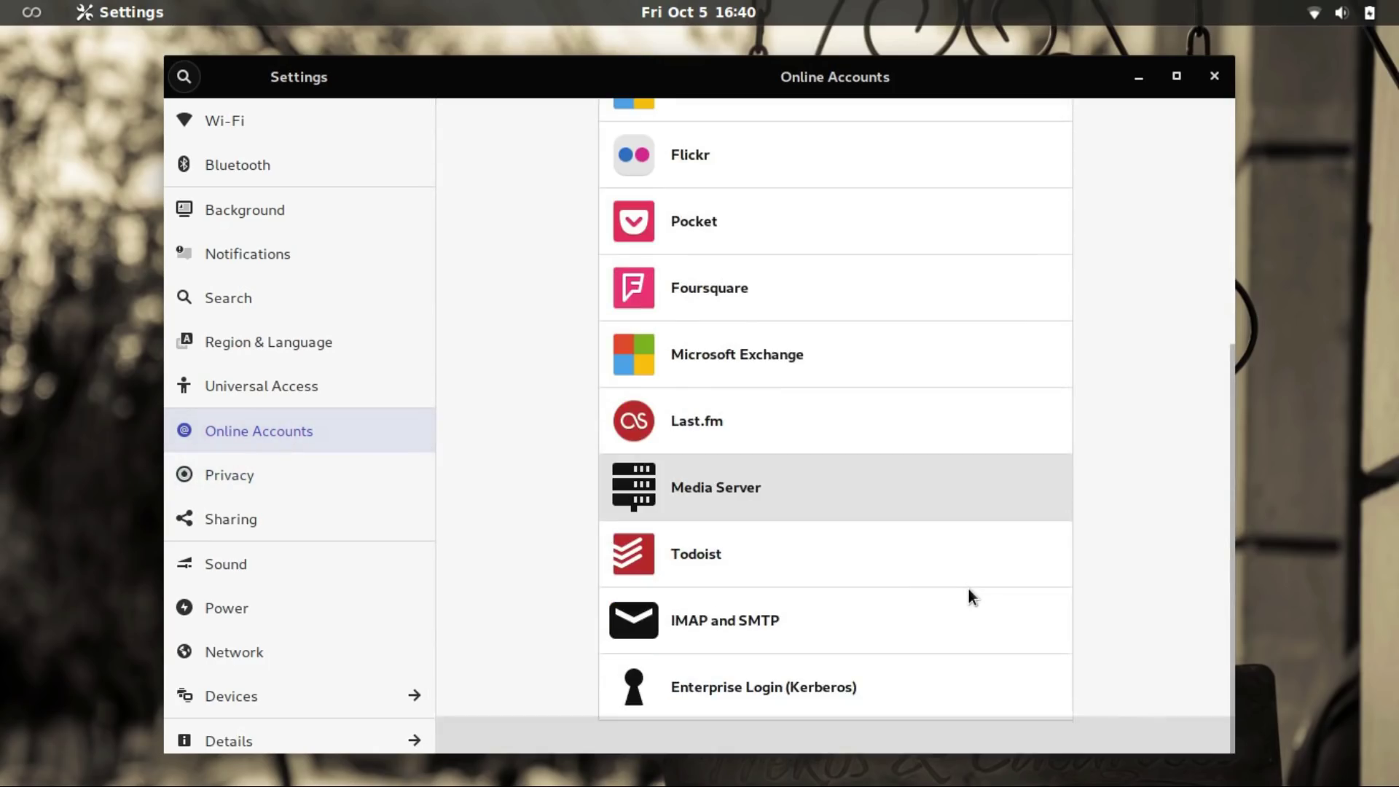
- Browse Add/Remove Software by category to the Games packages, then launch Maps from the dock
left_click(305, 475)
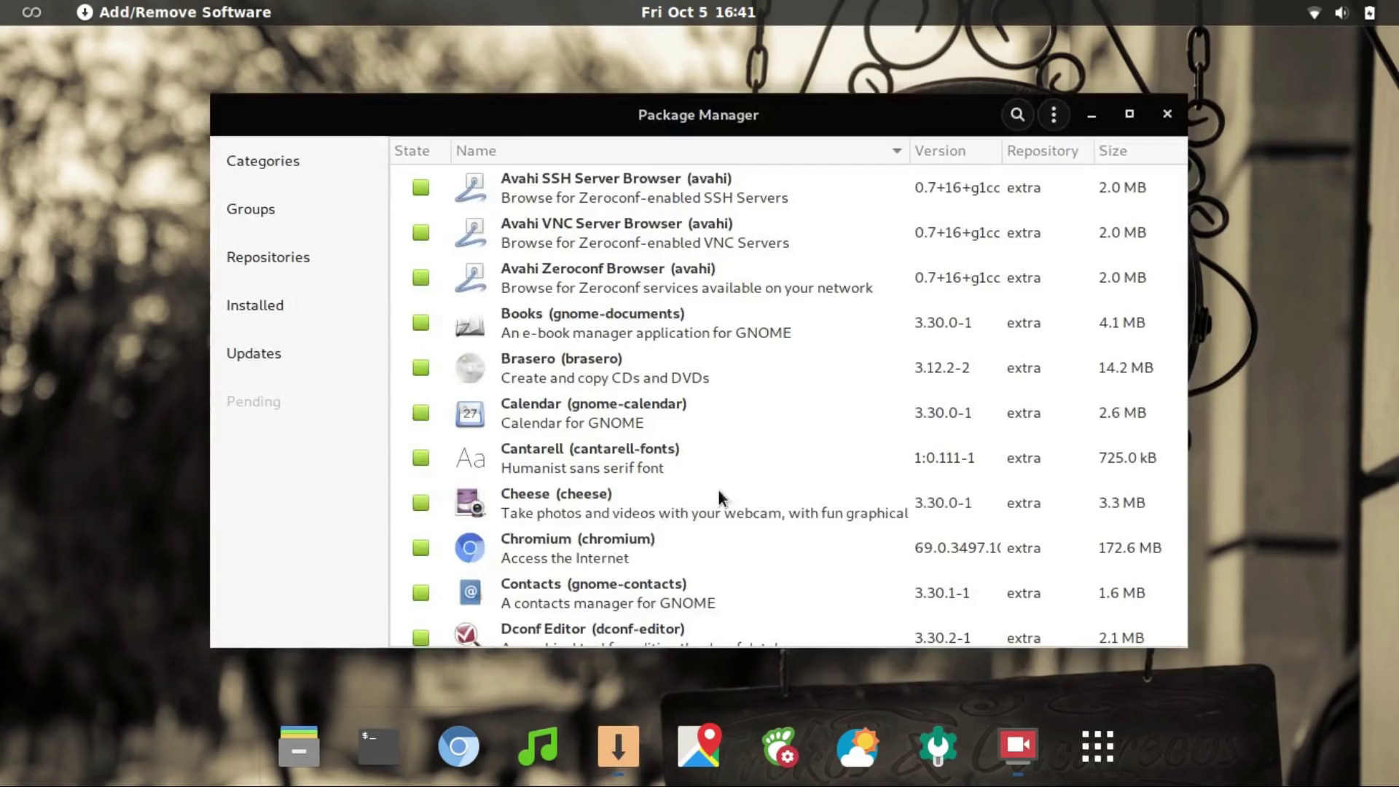
left_click(282, 162)
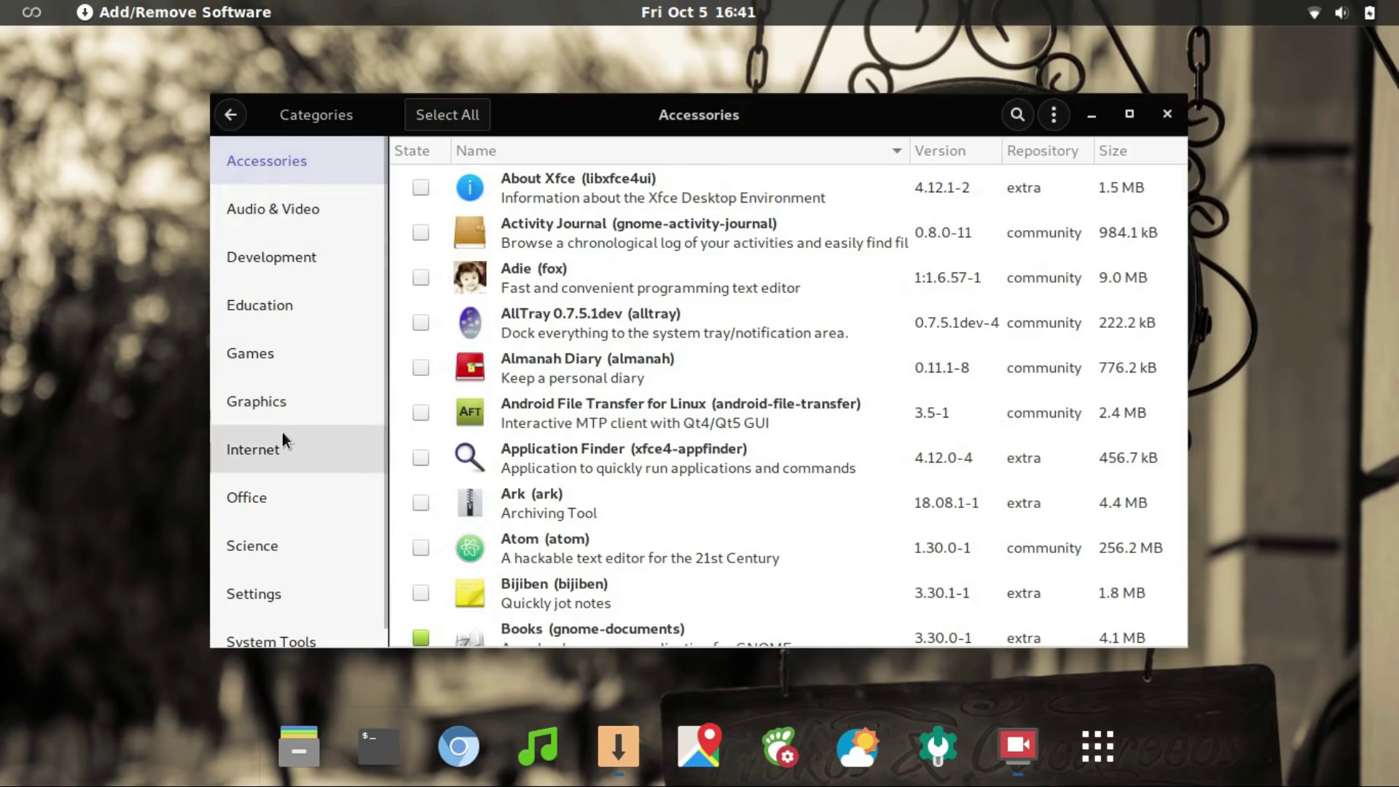
left_click(290, 358)
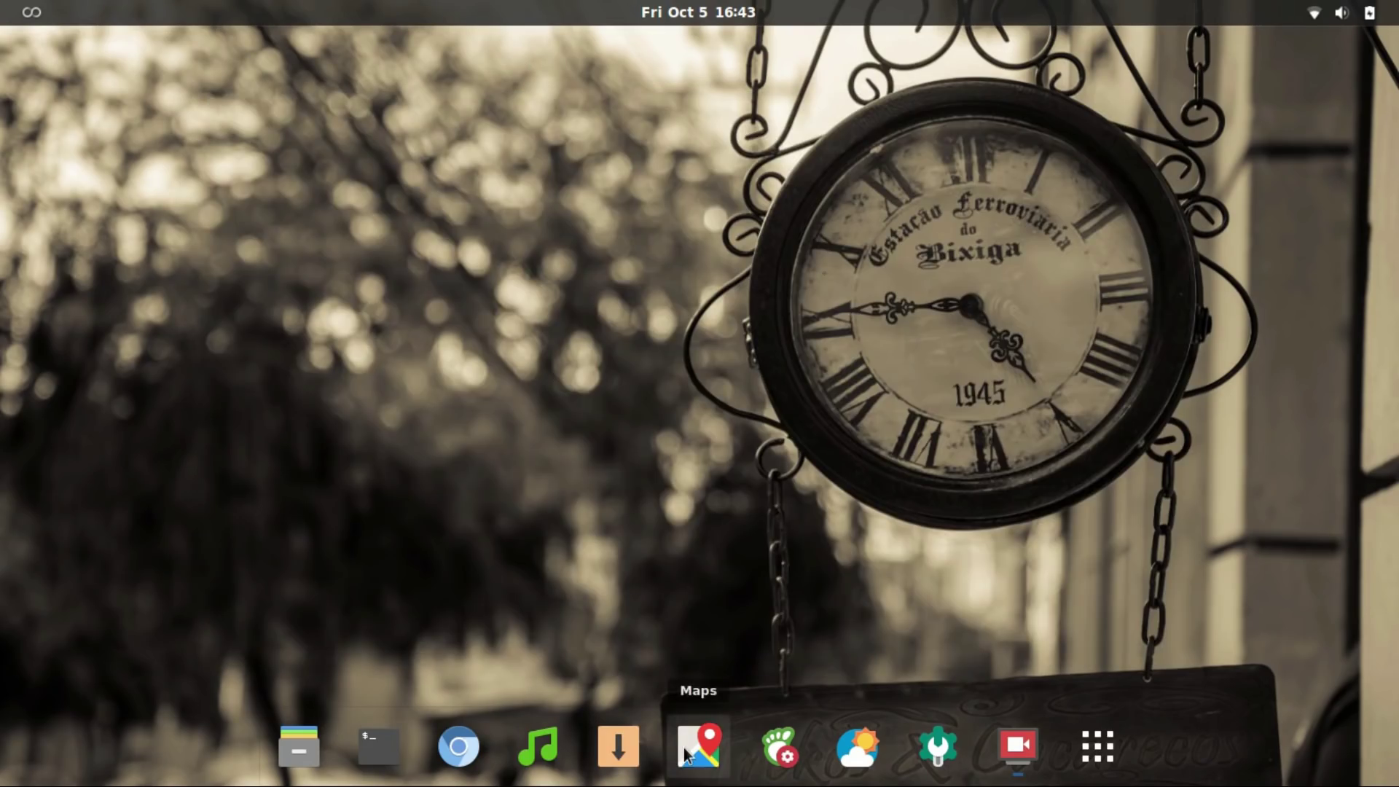
left_click(684, 746)
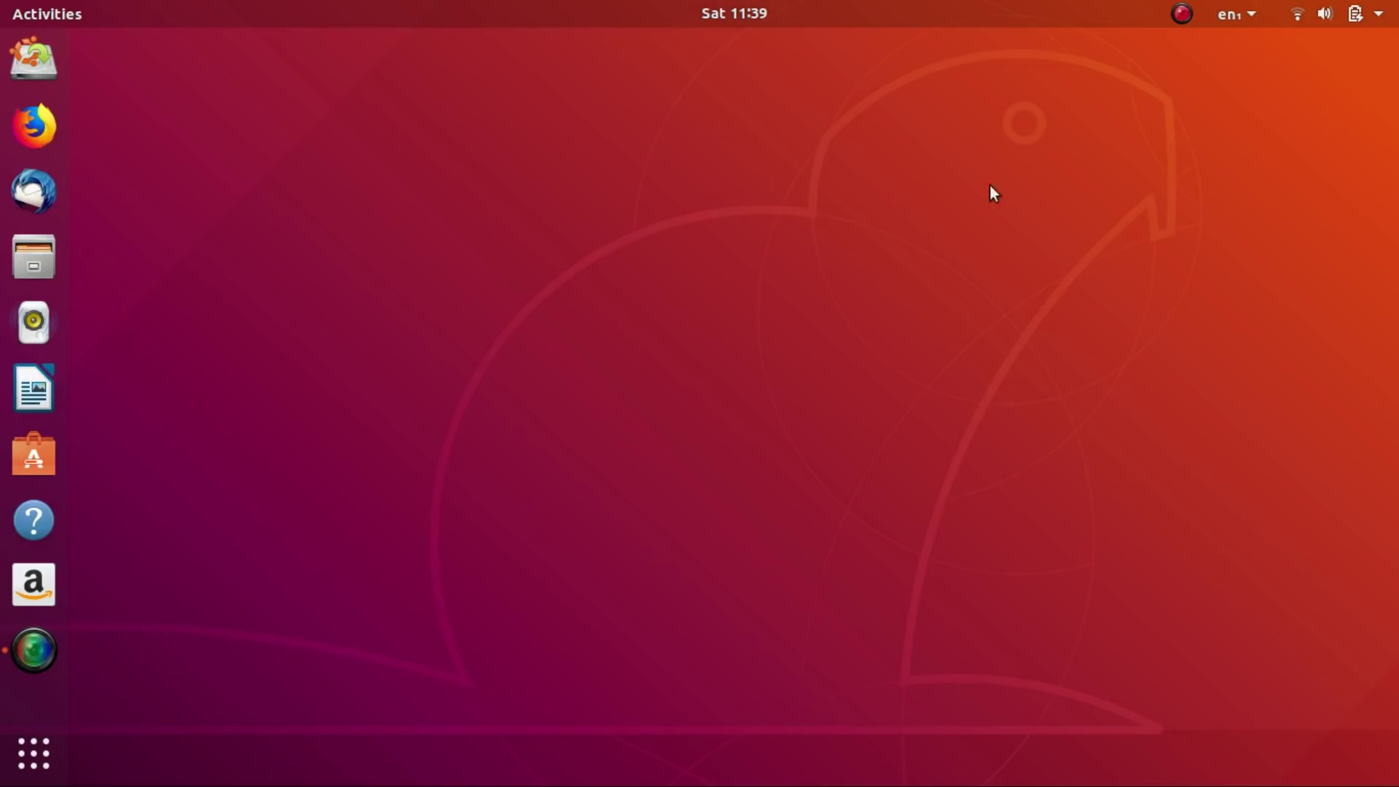
left_click(1368, 16)
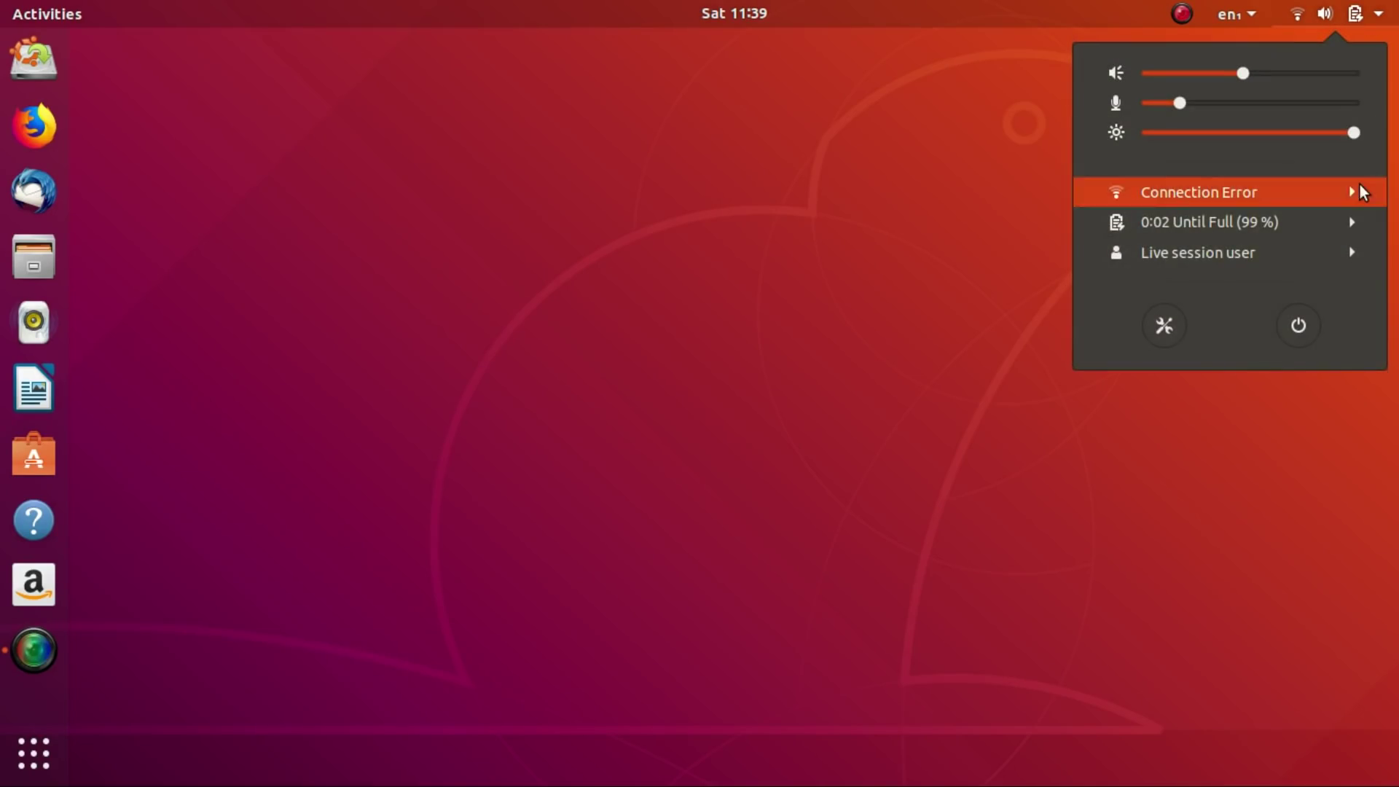
left_click(1359, 186)
left_click(1348, 251)
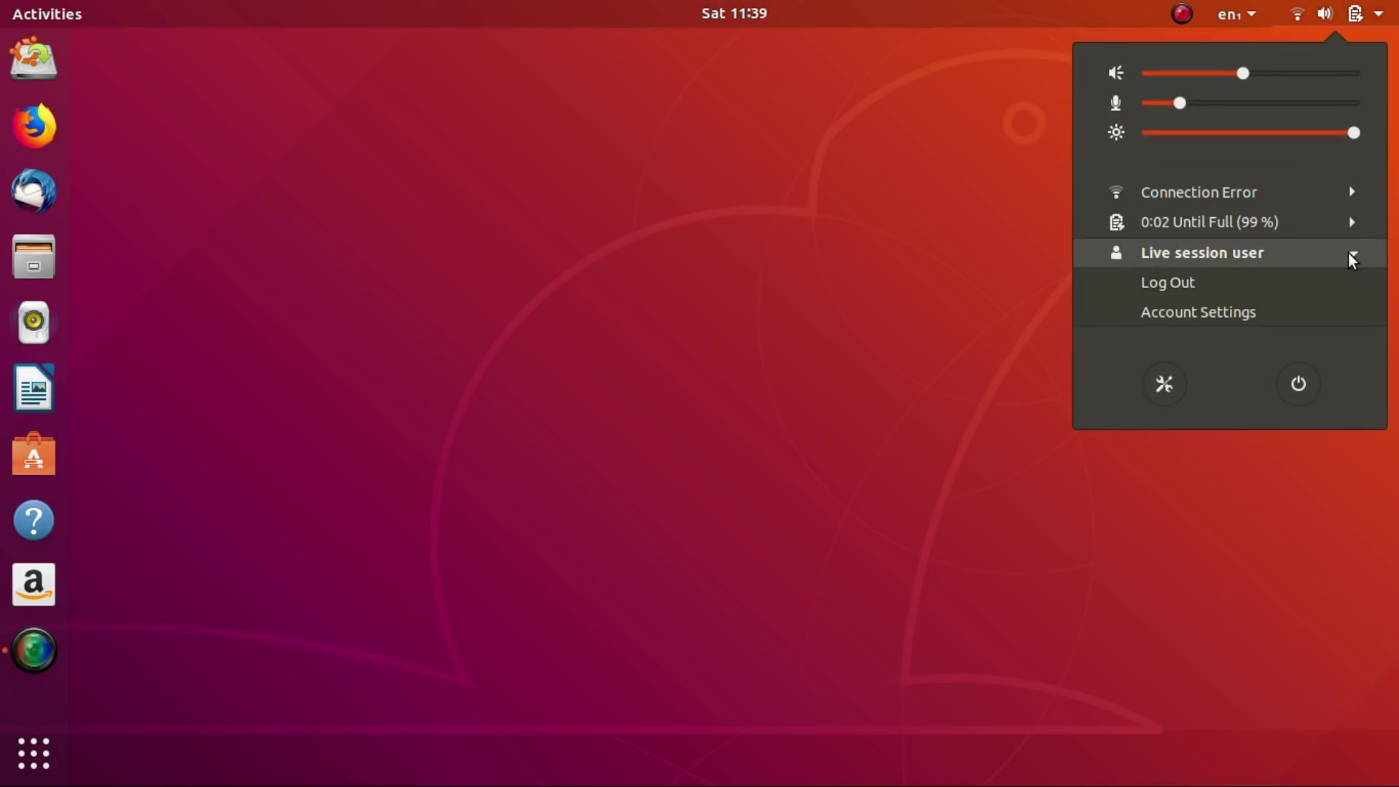
left_click(1348, 252)
left_click(862, 217)
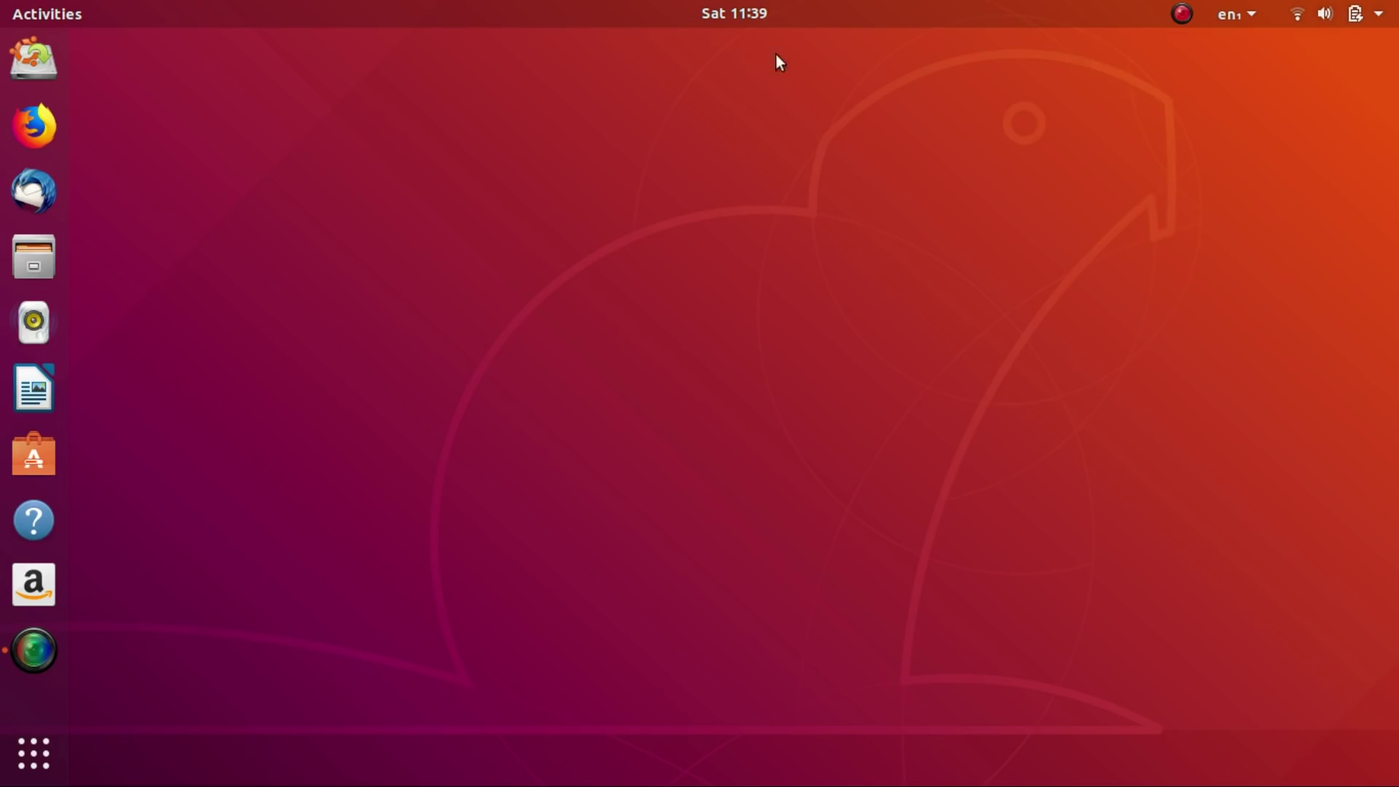
left_click(739, 12)
left_click(740, 16)
left_click(74, 13)
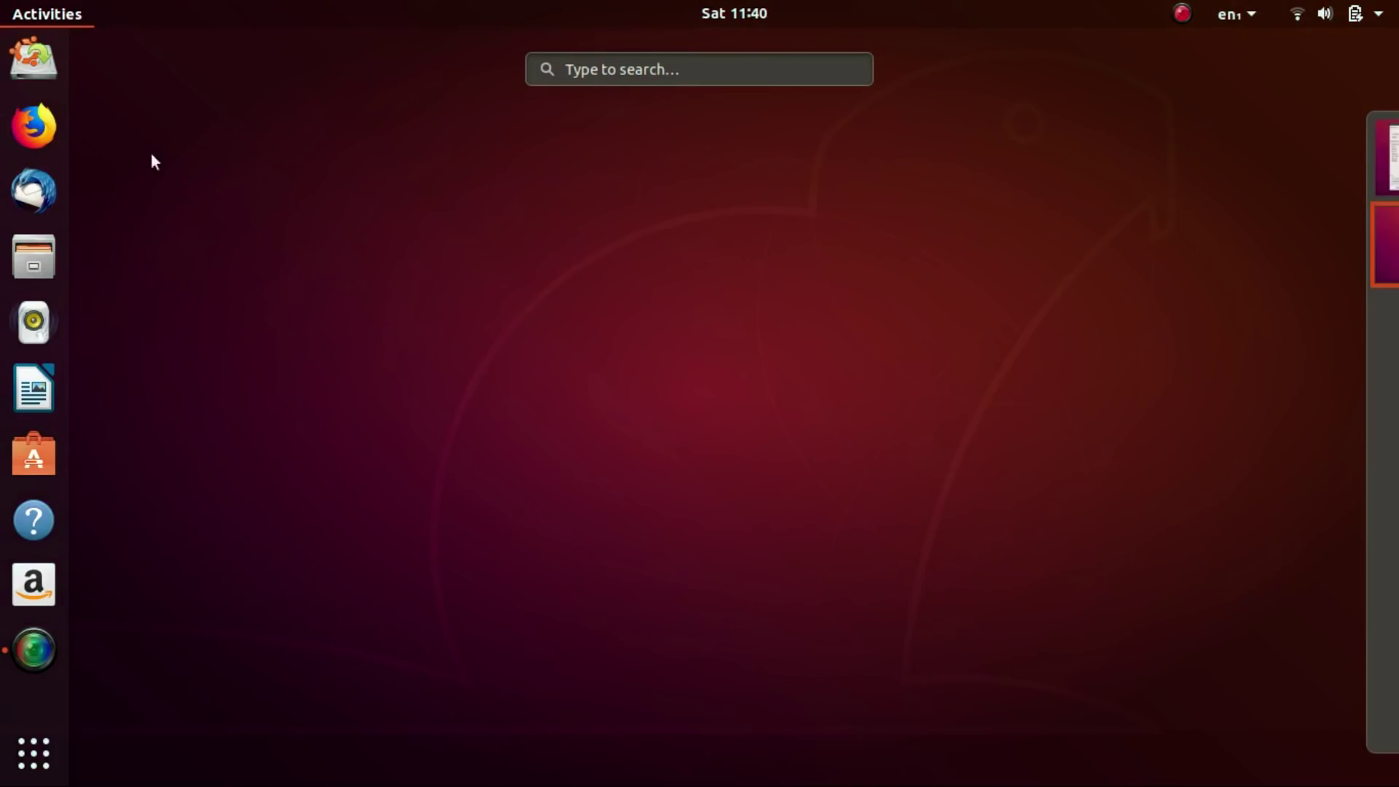
left_click(50, 764)
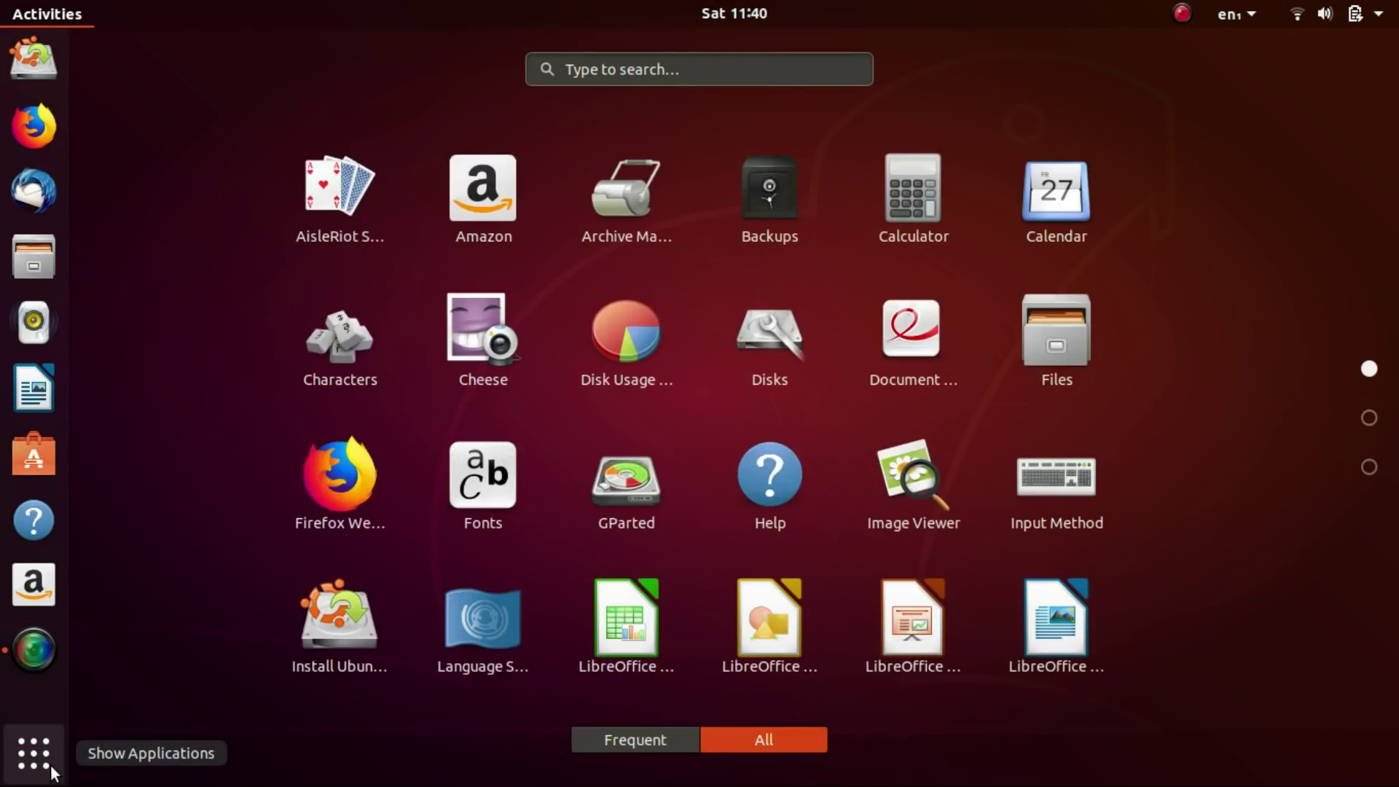
left_click(50, 763)
left_click(50, 763)
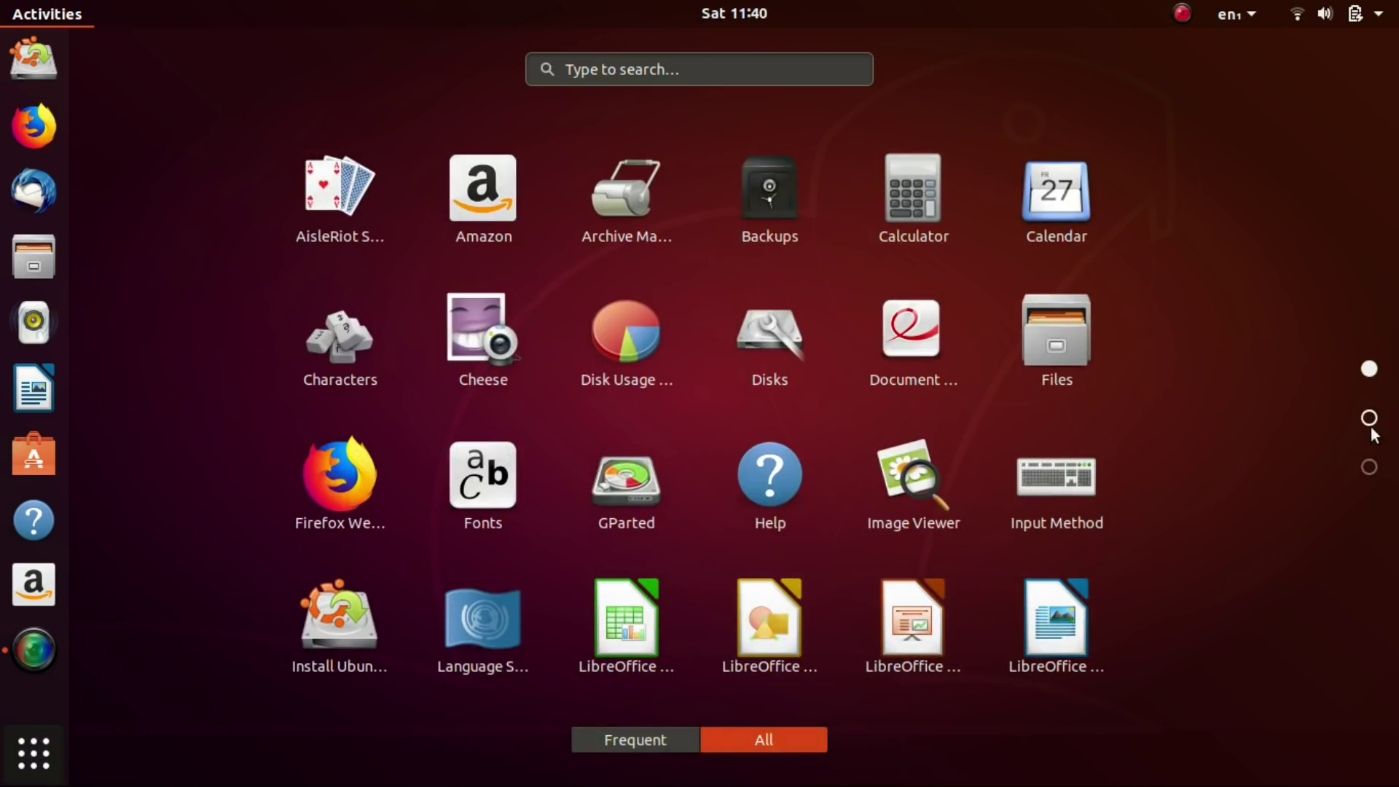
left_click(1371, 428)
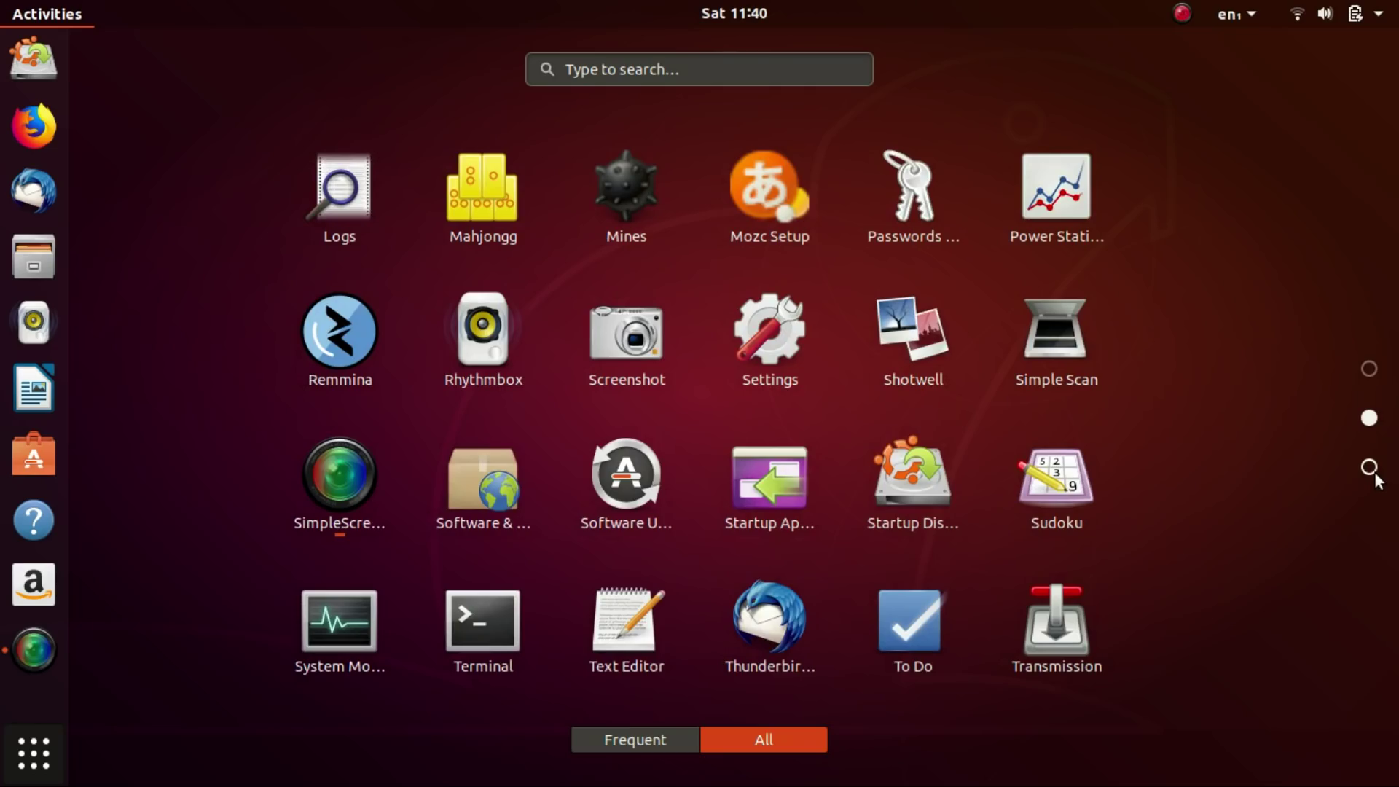
left_click(1372, 470)
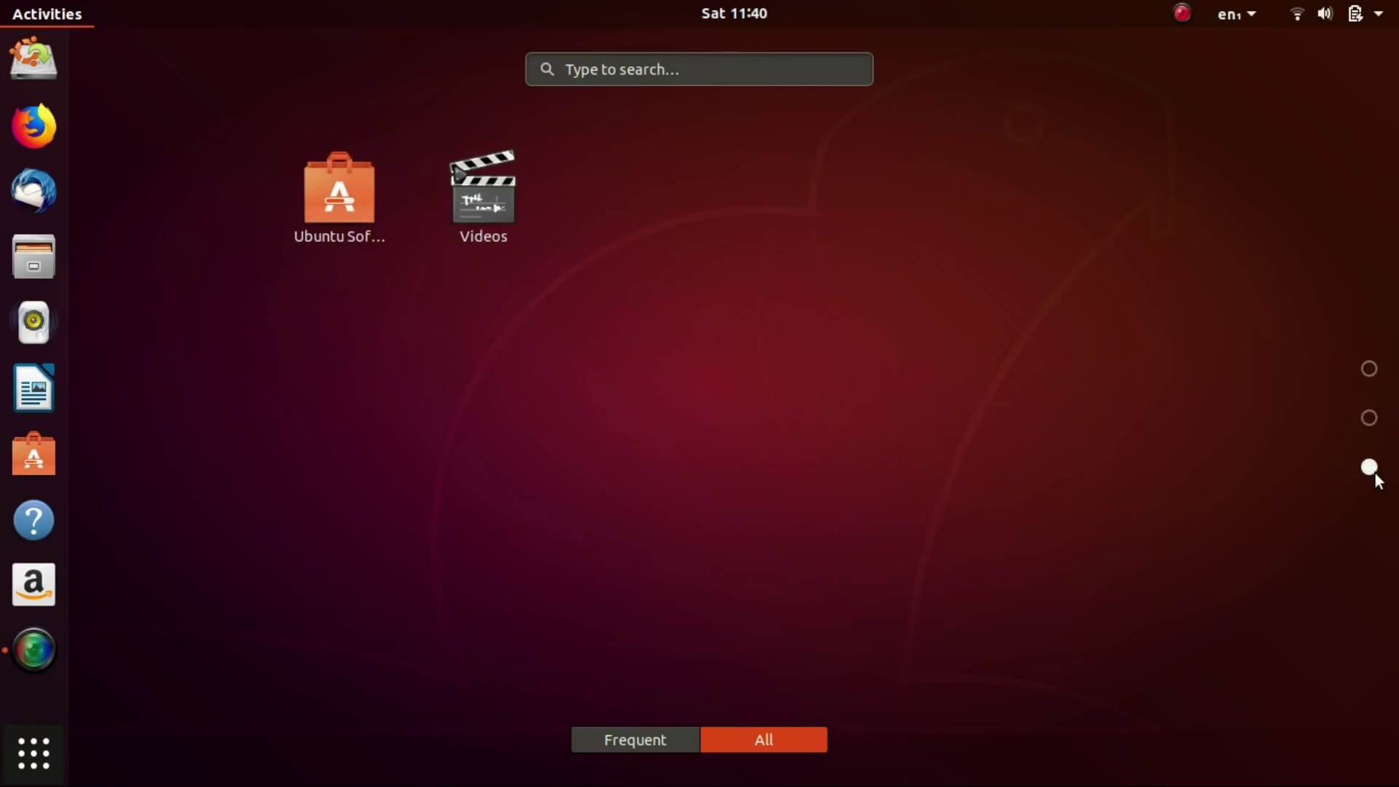
left_click(644, 731)
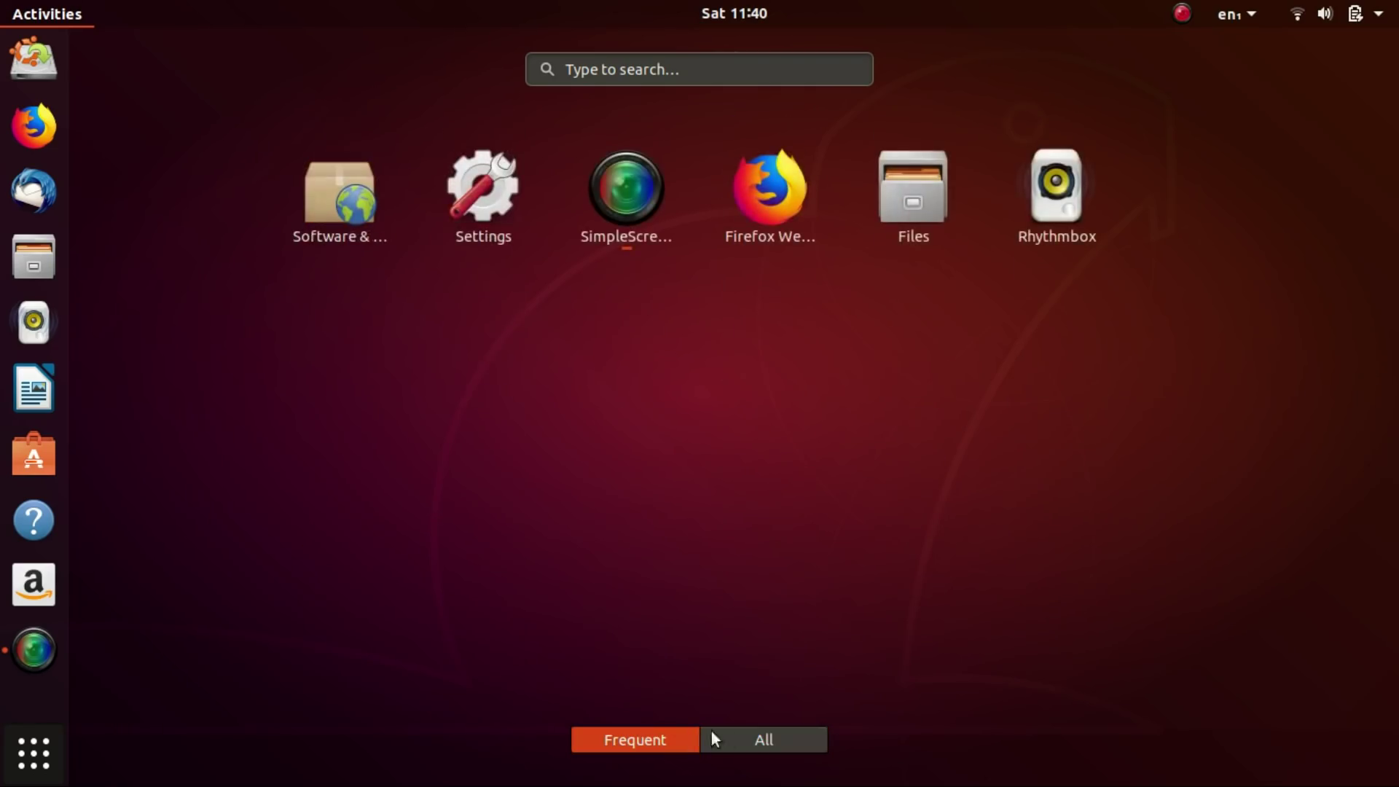
left_click(750, 731)
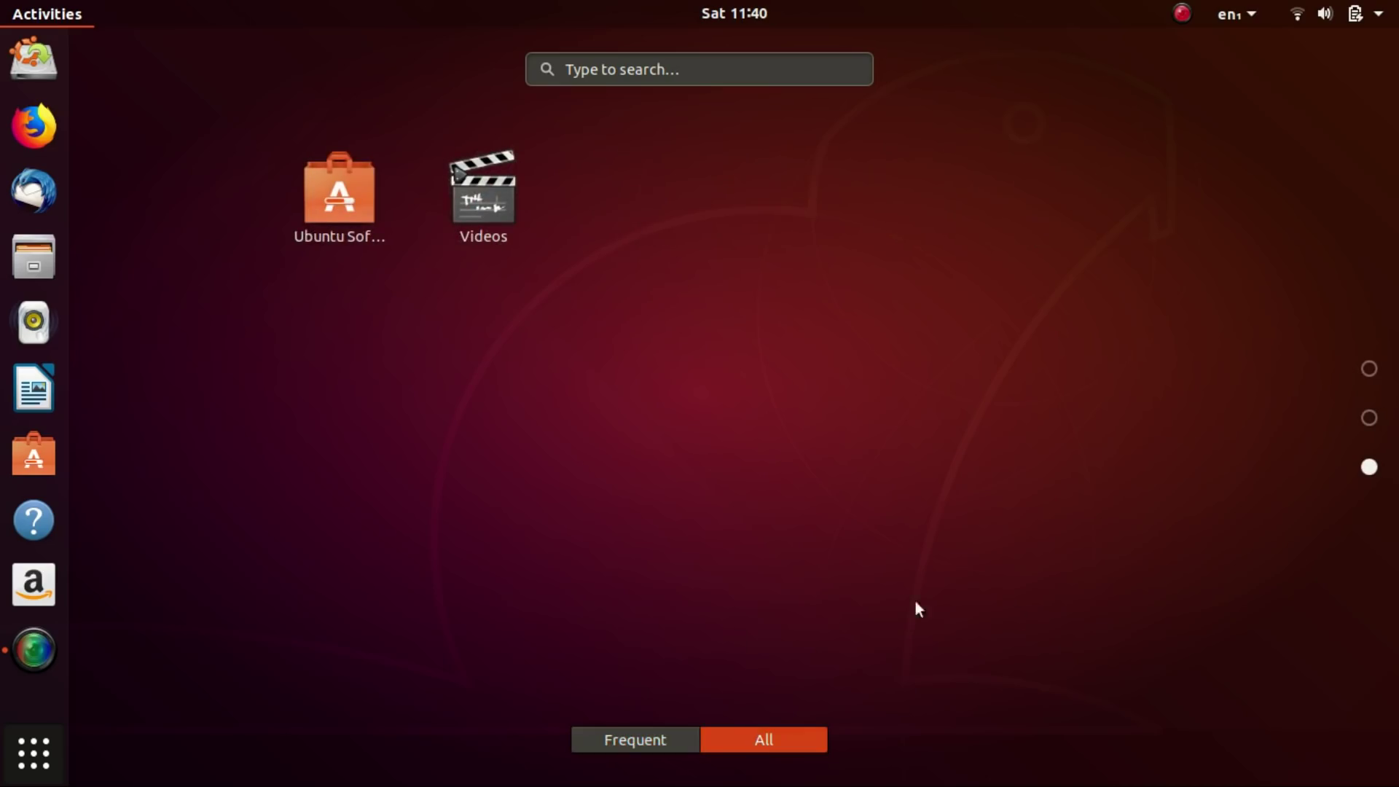
left_click(51, 754)
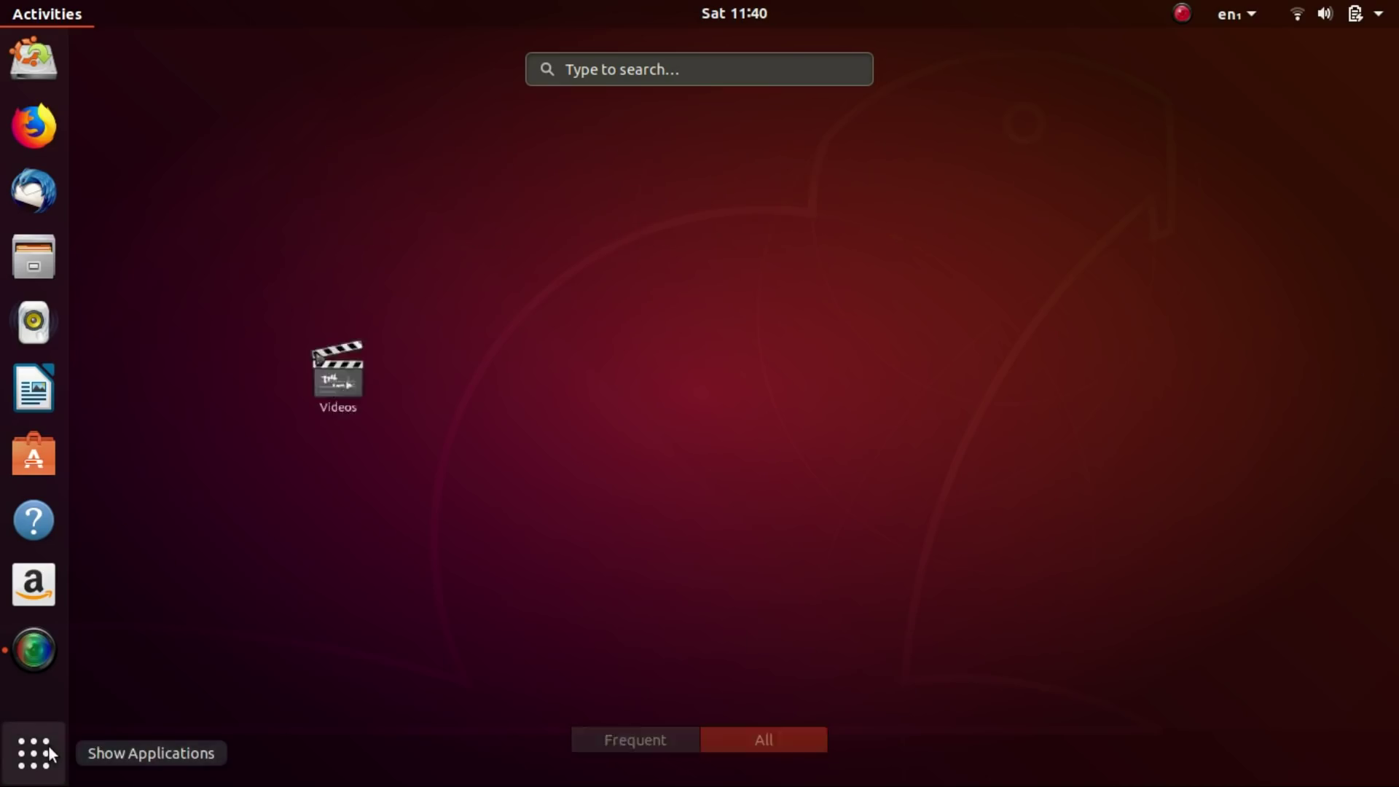
left_click(681, 502)
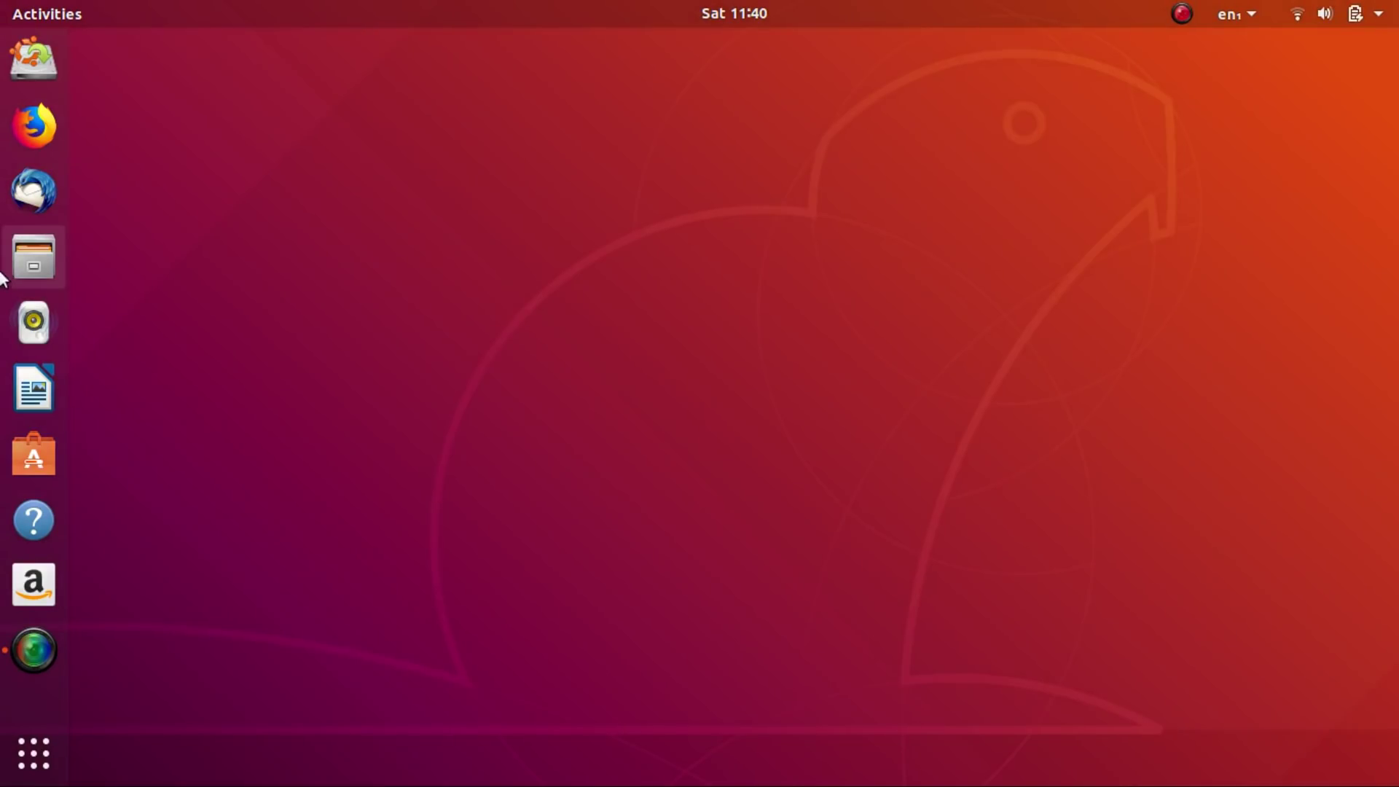
left_click(34, 257)
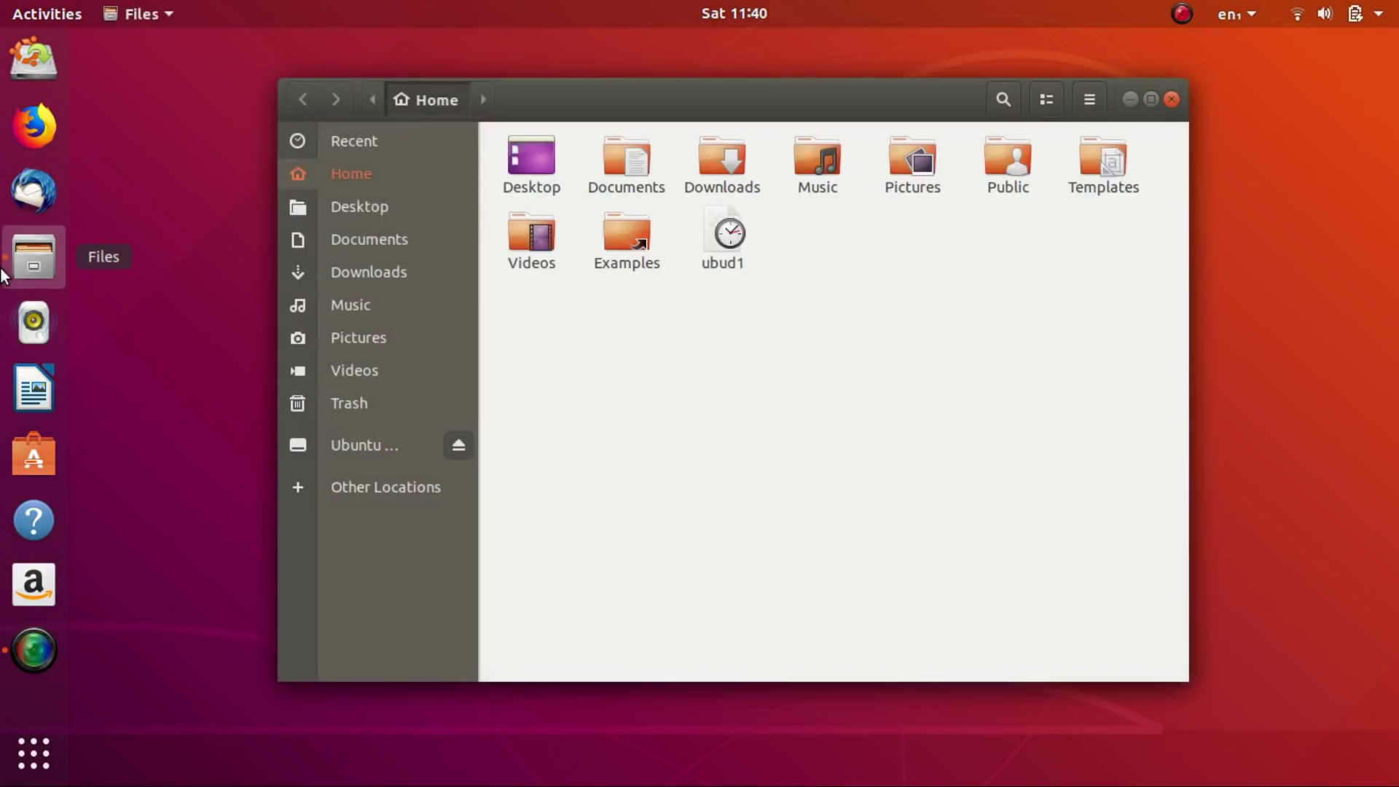
left_click(365, 240)
left_click(368, 272)
left_click(384, 305)
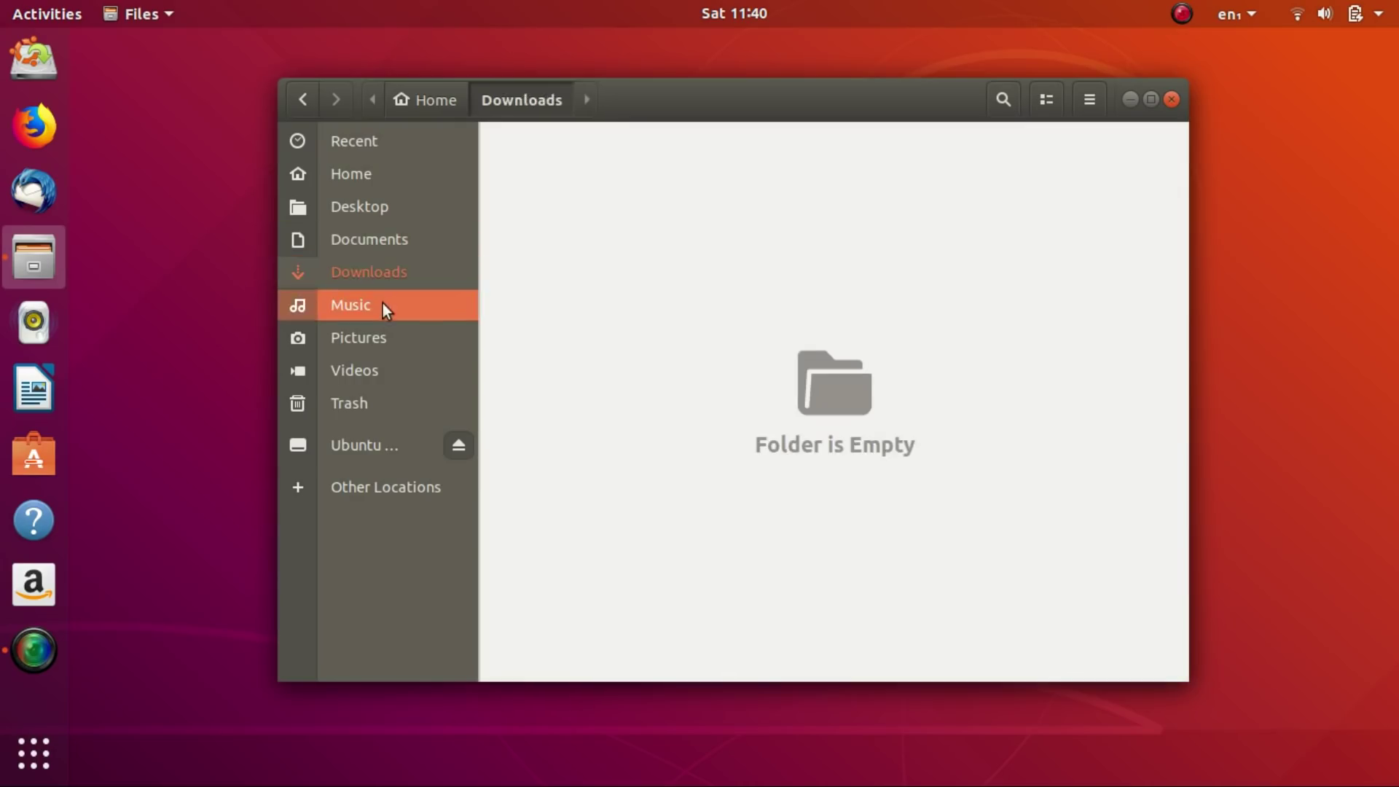
left_click(392, 373)
left_click(408, 403)
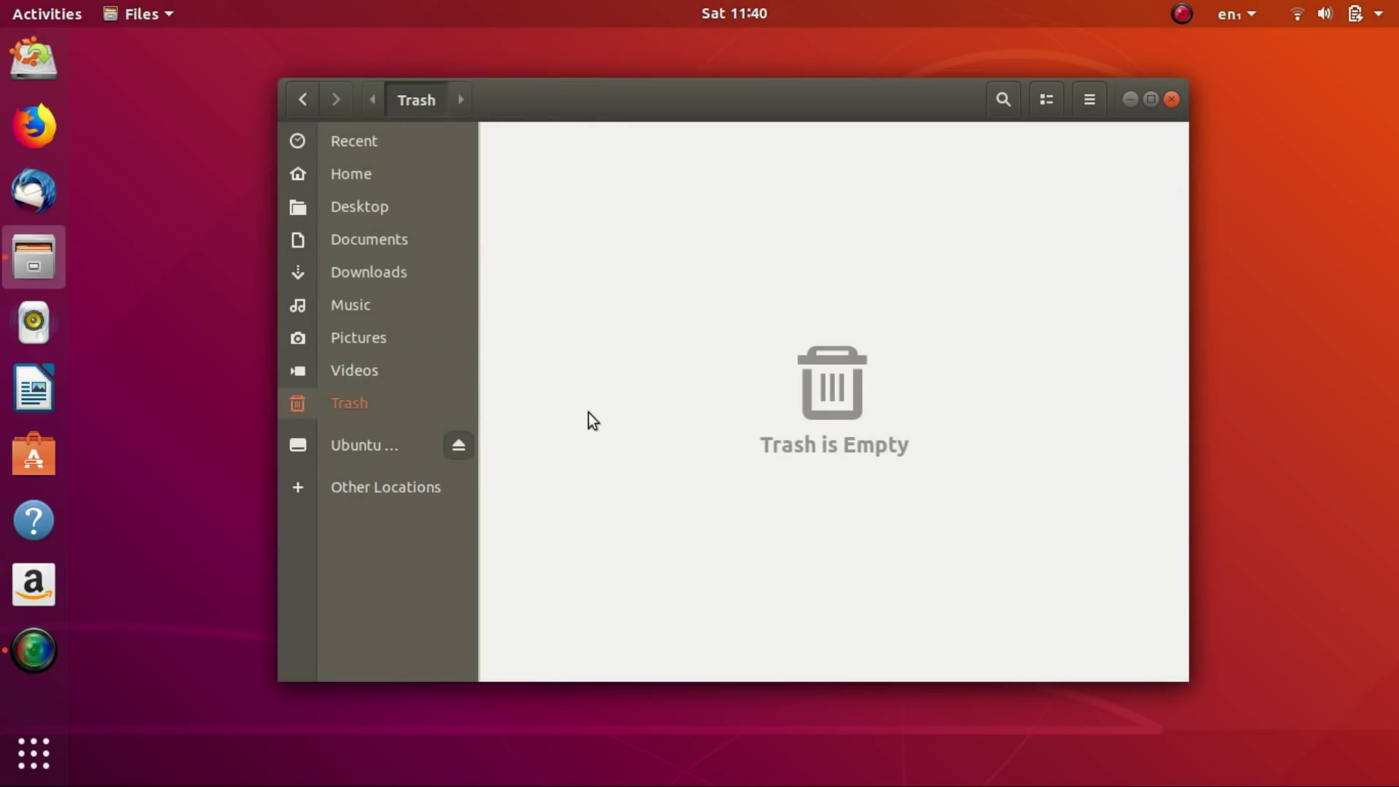
left_click(1149, 109)
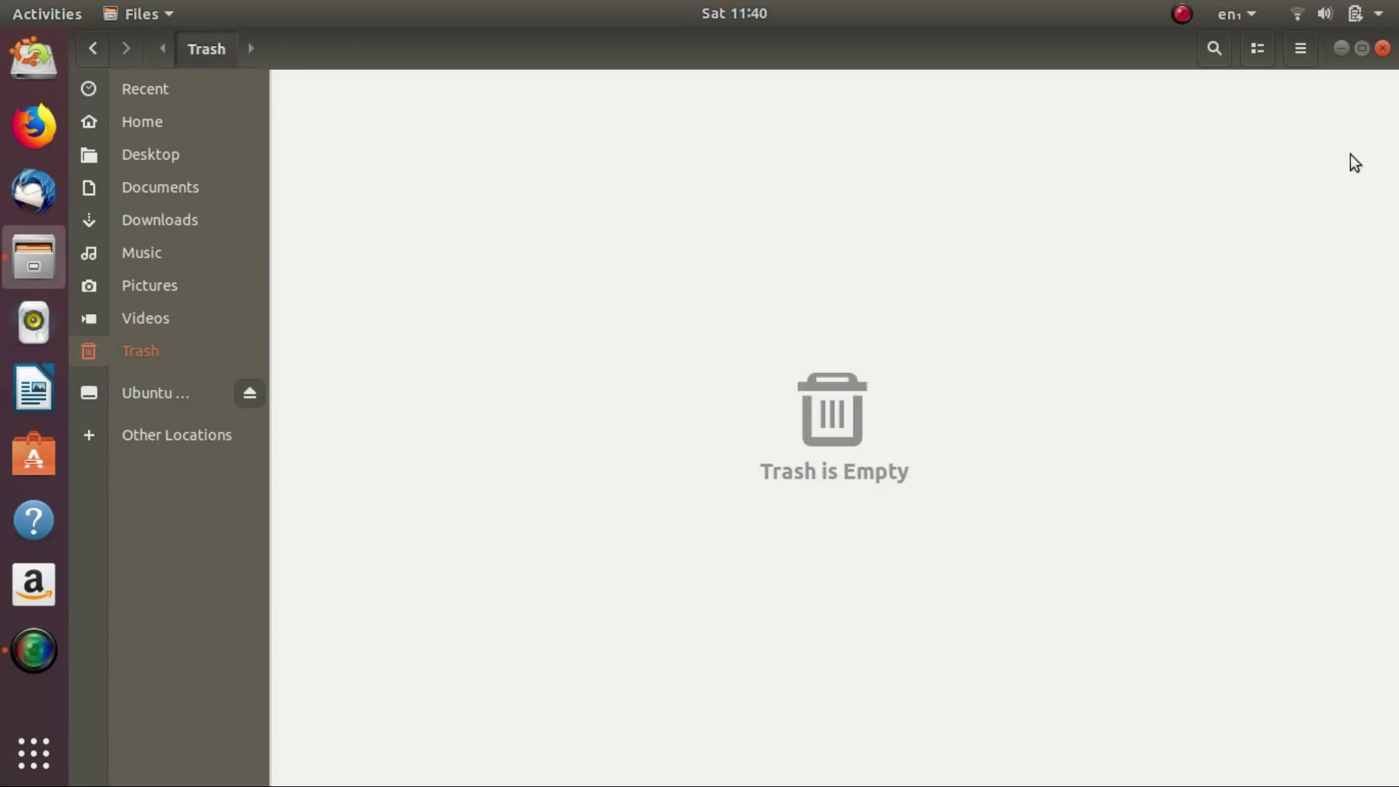
key("super+Down")
key("super+h")
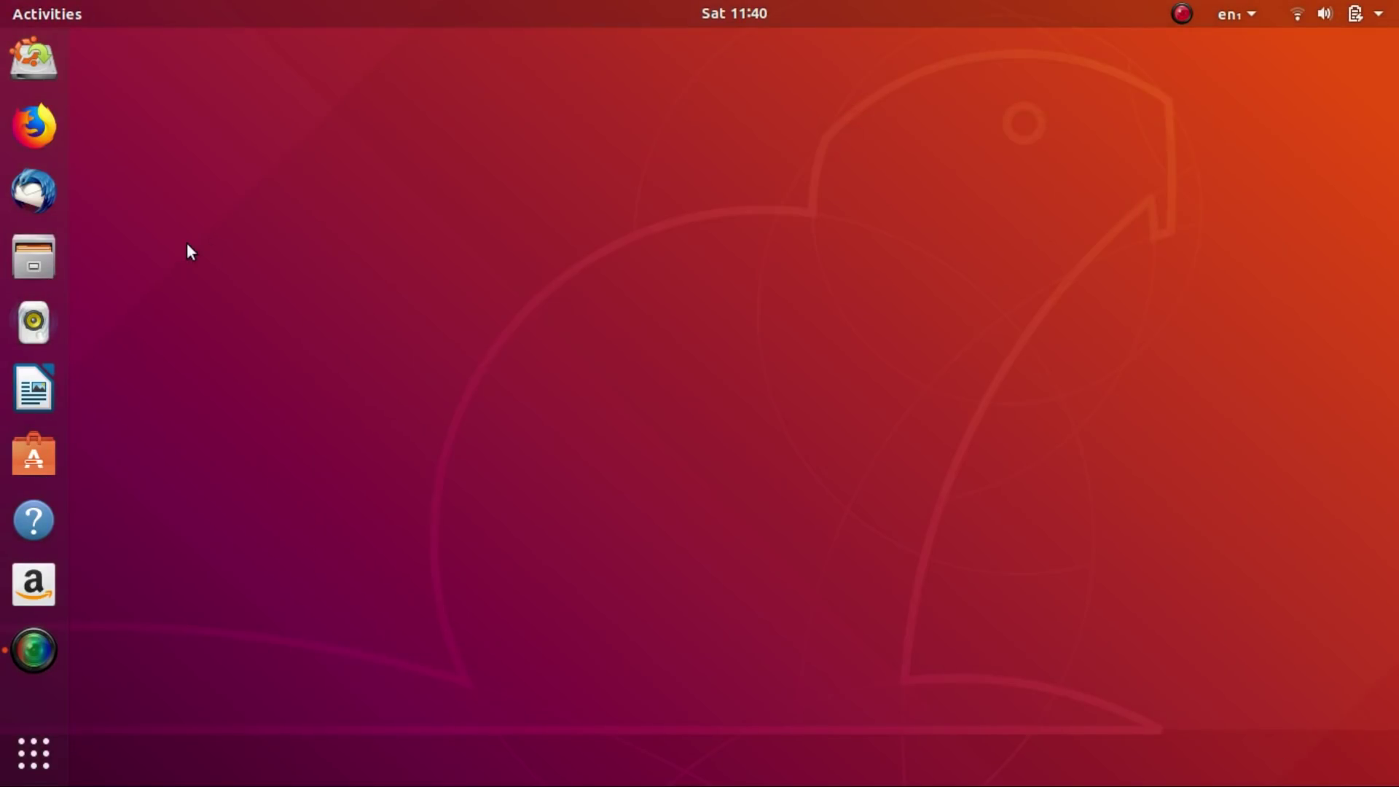
- View the Wire details page in Ubuntu Software and return to the overview
left_click(8, 329)
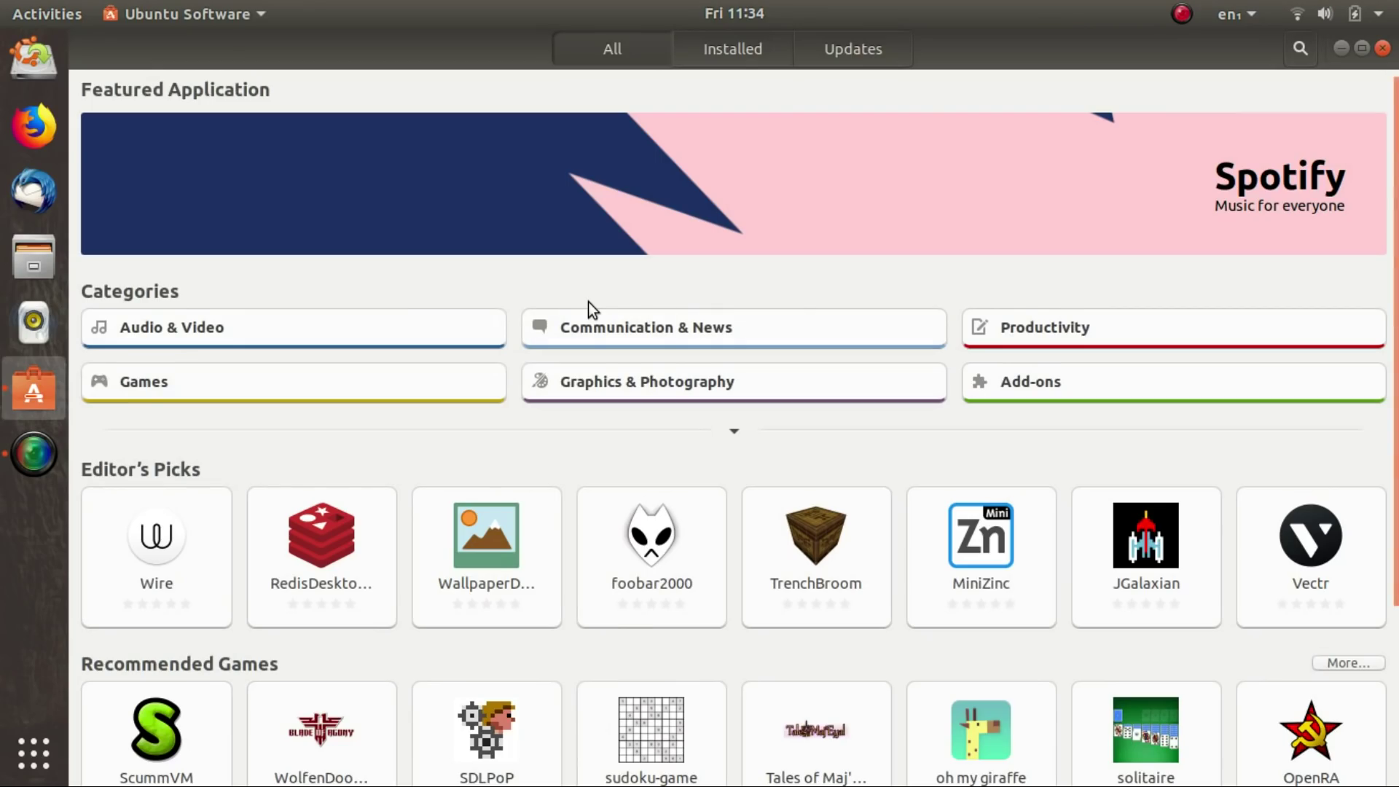
scroll(749, 564, "down", 5)
scroll(749, 564, "up", 5)
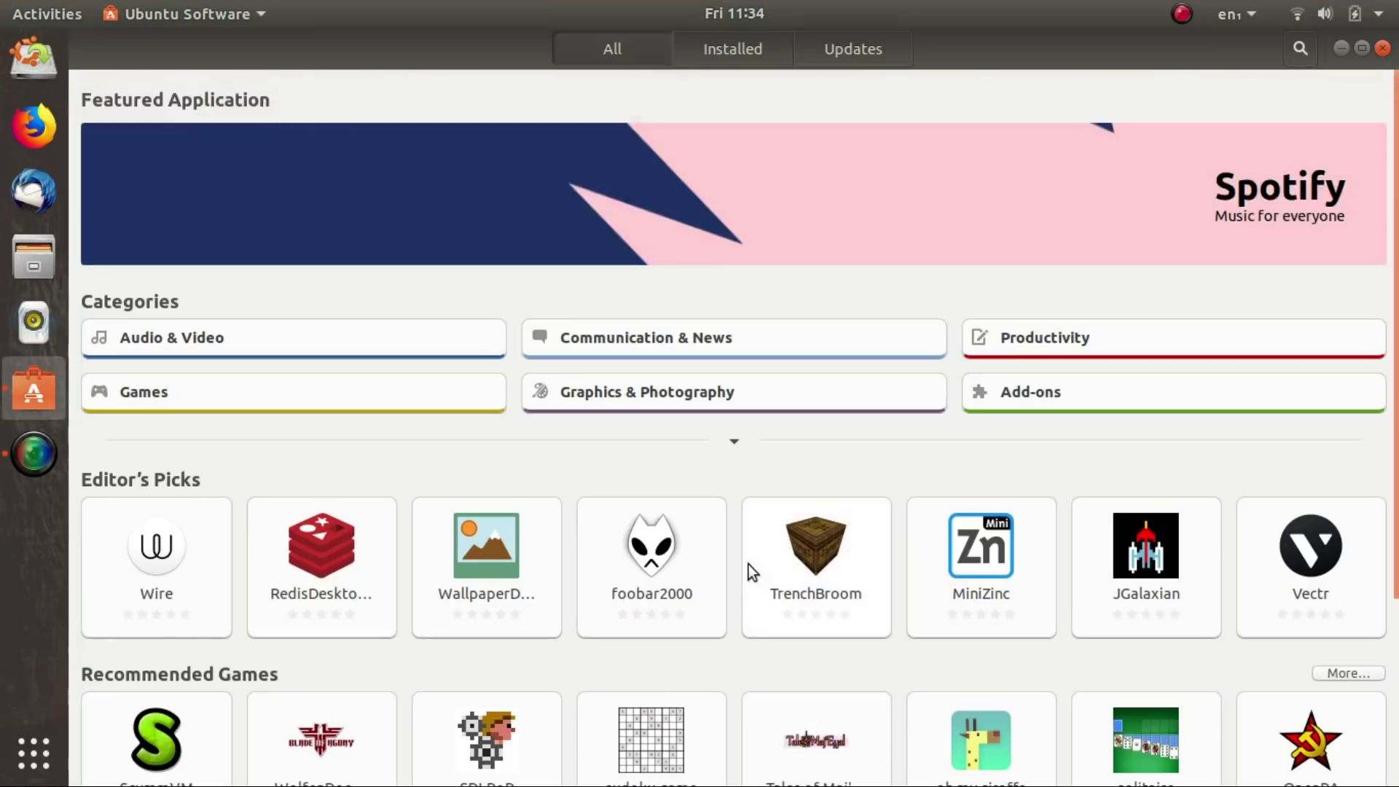
left_click(198, 510)
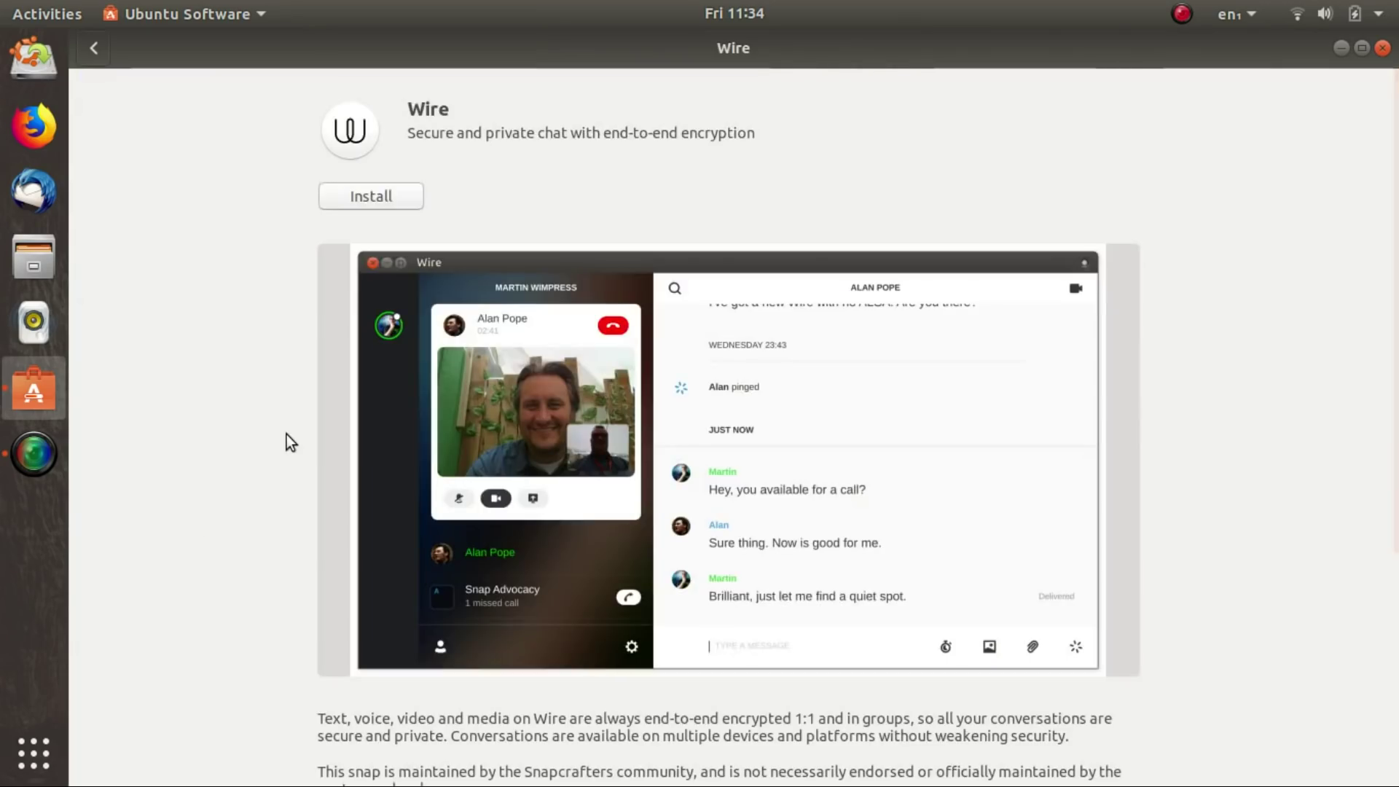
scroll(286, 434, "down", 5)
scroll(286, 434, "up", 1)
scroll(286, 435, "up", 4)
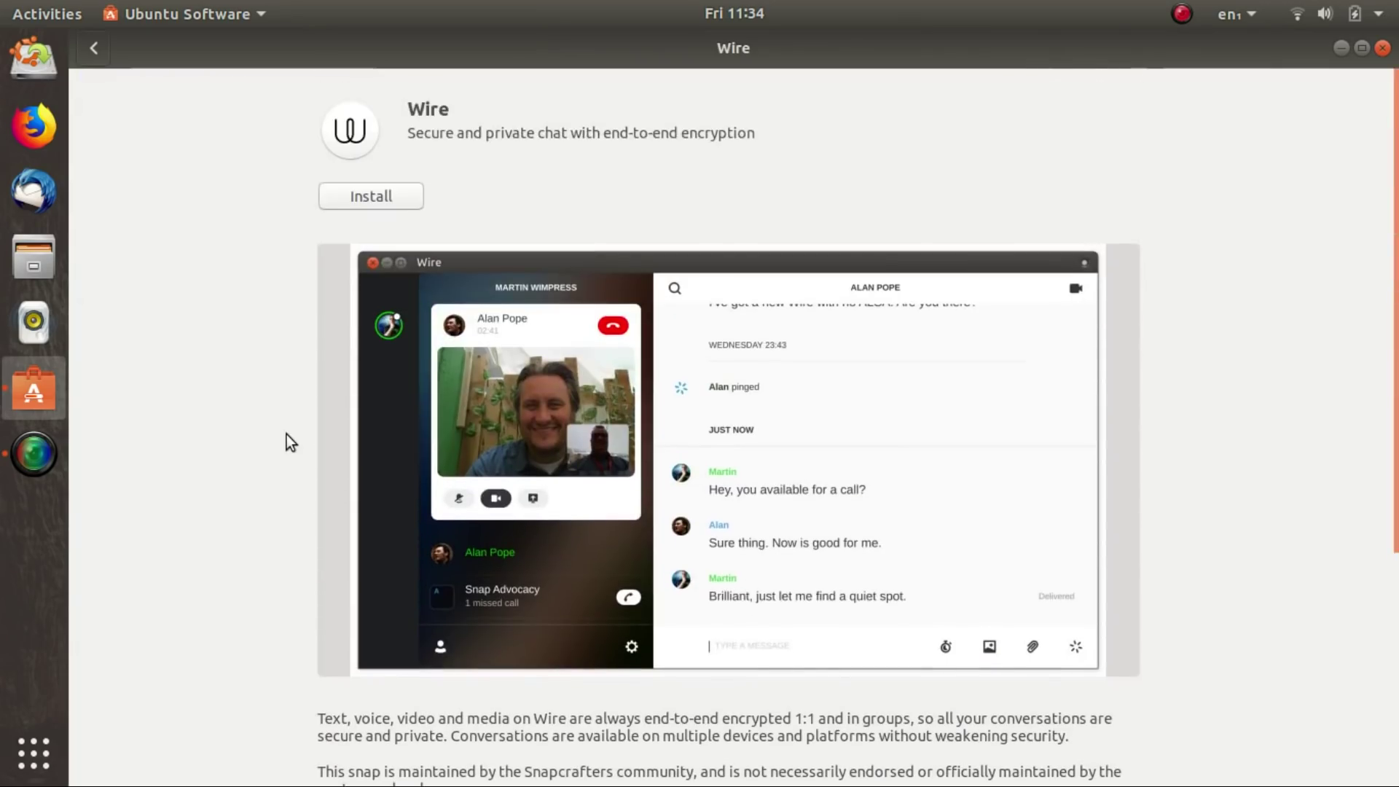
left_click(99, 63)
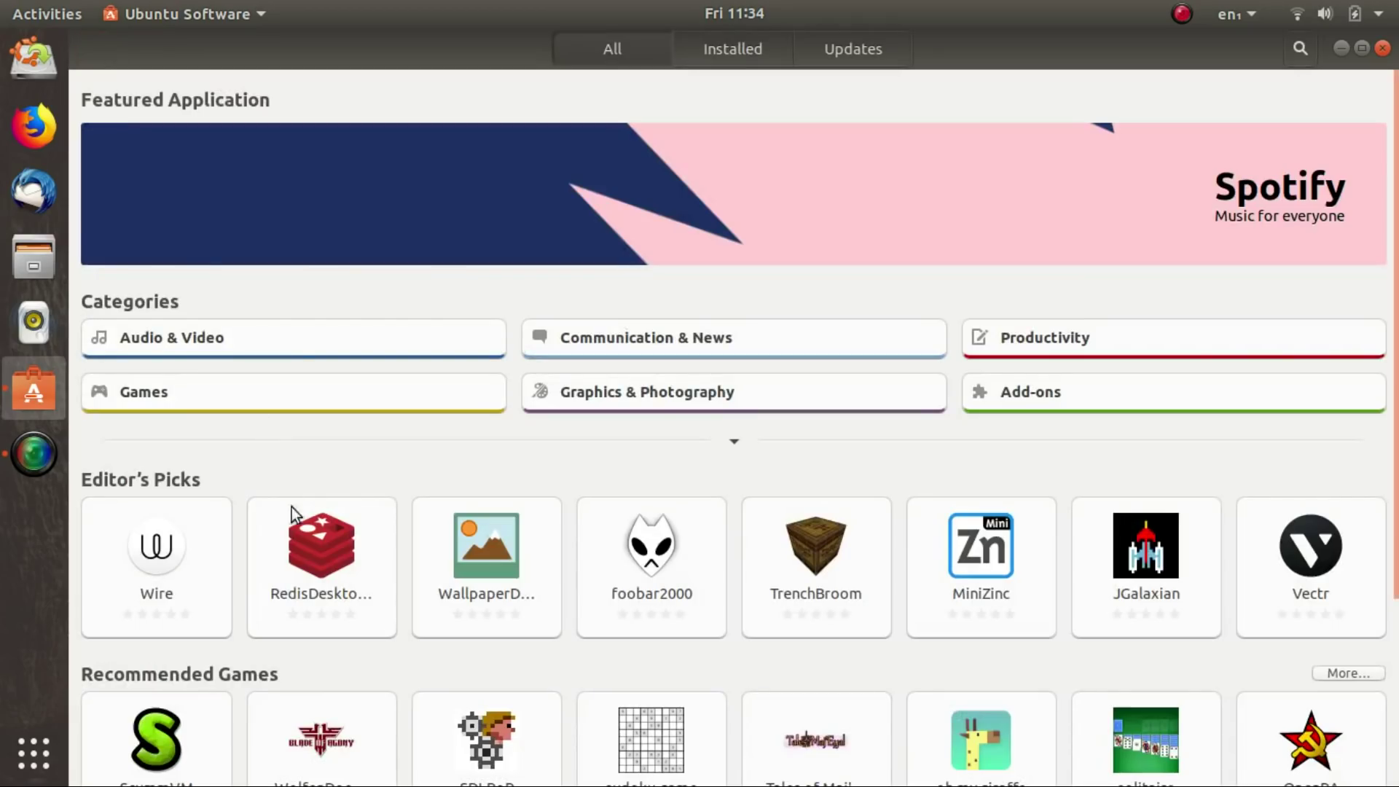
- View the RedisDesktopManager details page and return to the overview
left_click(304, 545)
scroll(303, 544, "down", 4)
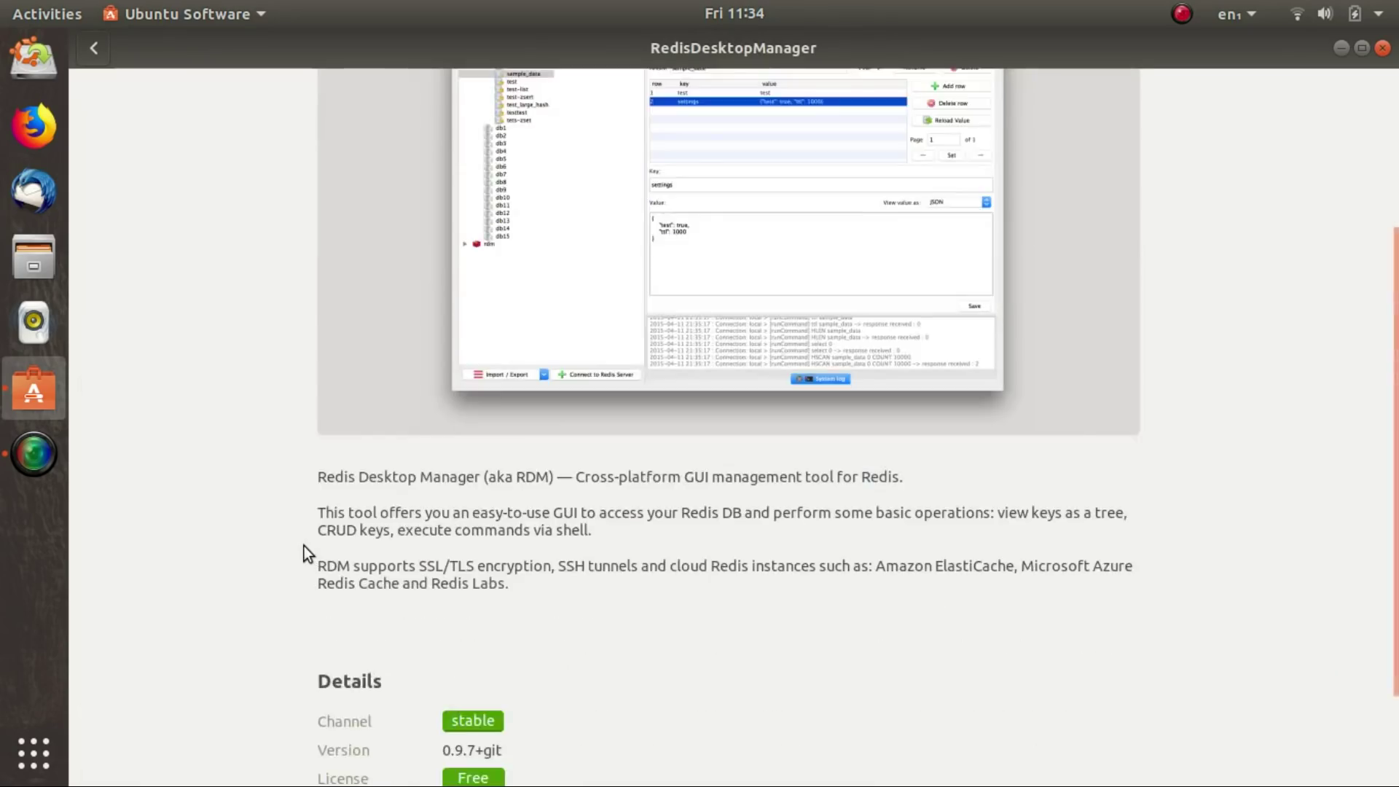
scroll(304, 545, "down", 2)
scroll(304, 545, "up", 4)
scroll(303, 545, "up", 3)
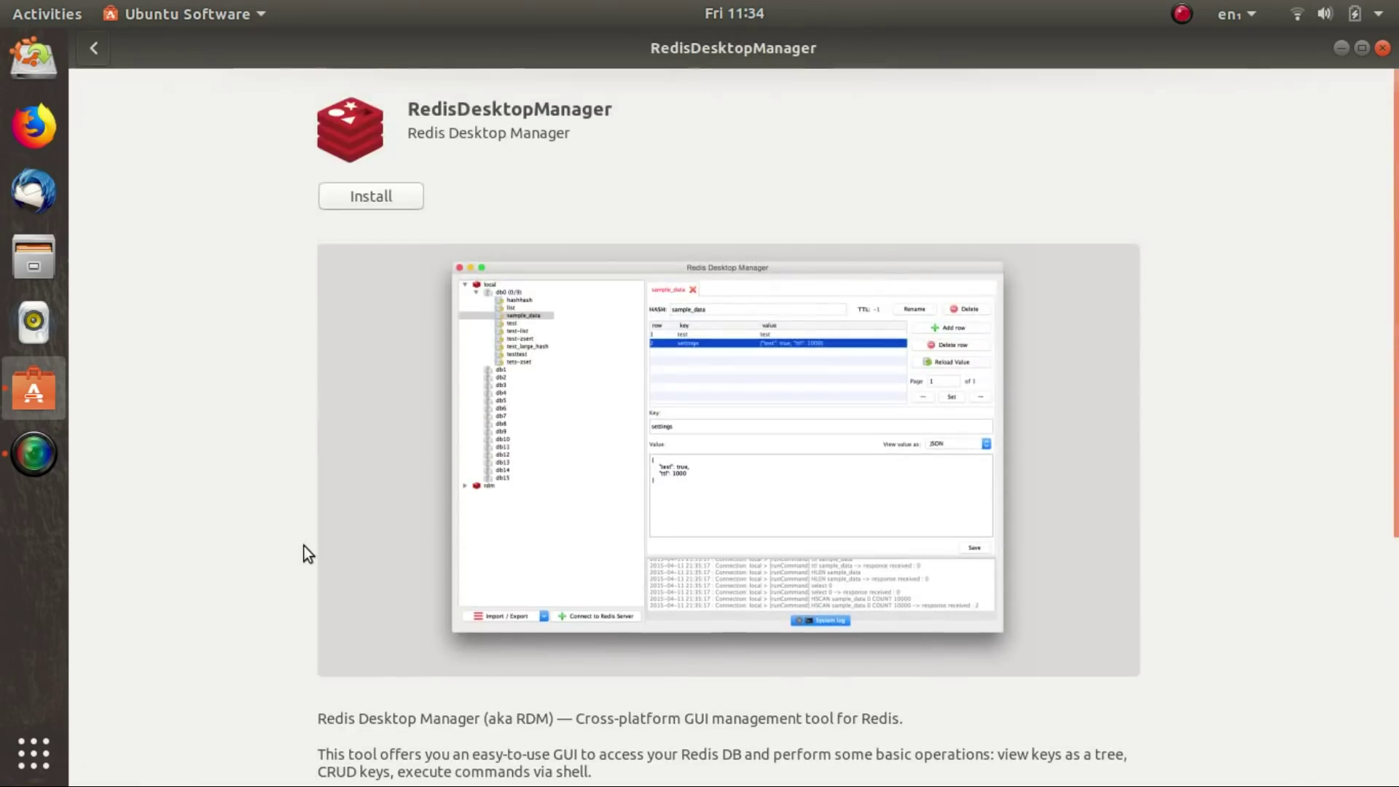
left_click(82, 55)
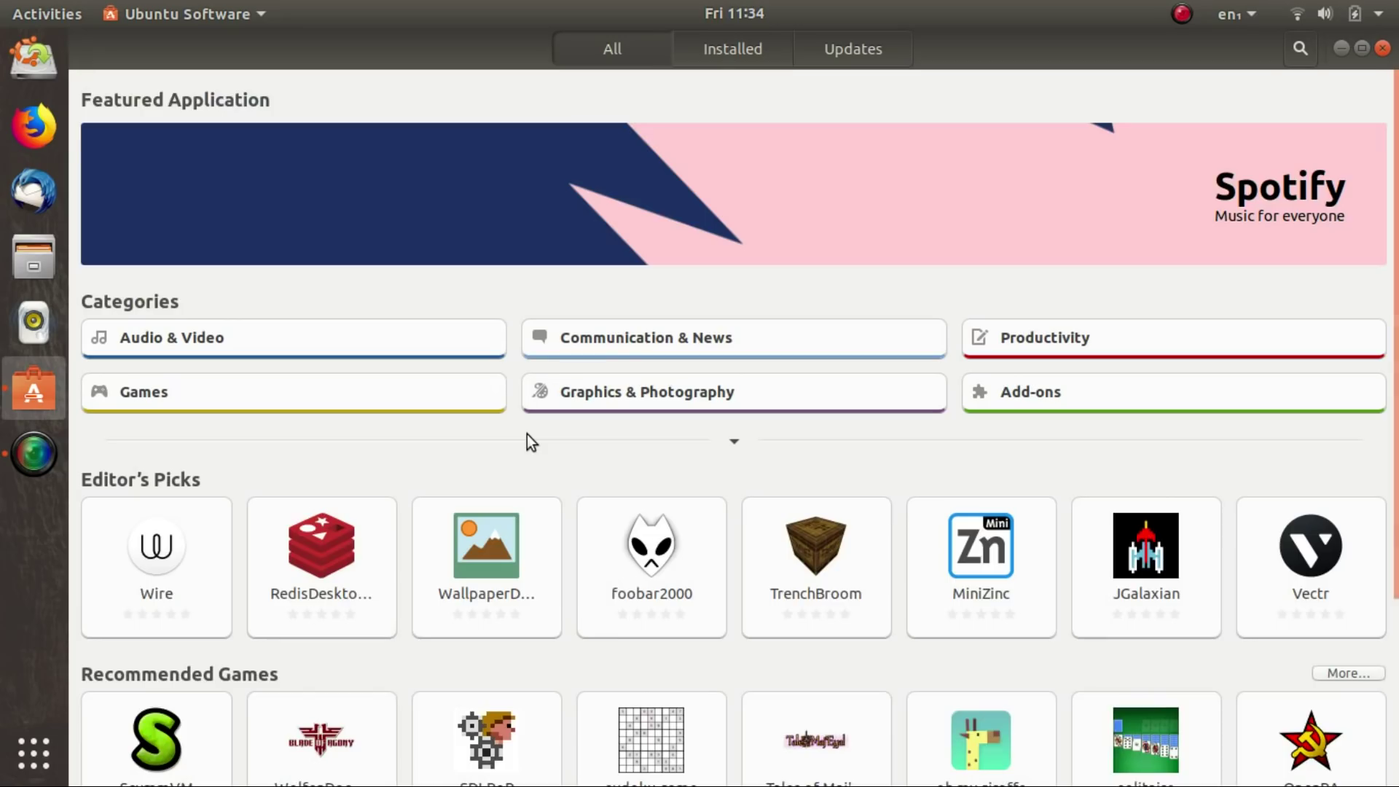
- Open and scroll through the Tales of Maj'Eyal game details page
scroll(527, 434, "down", 3)
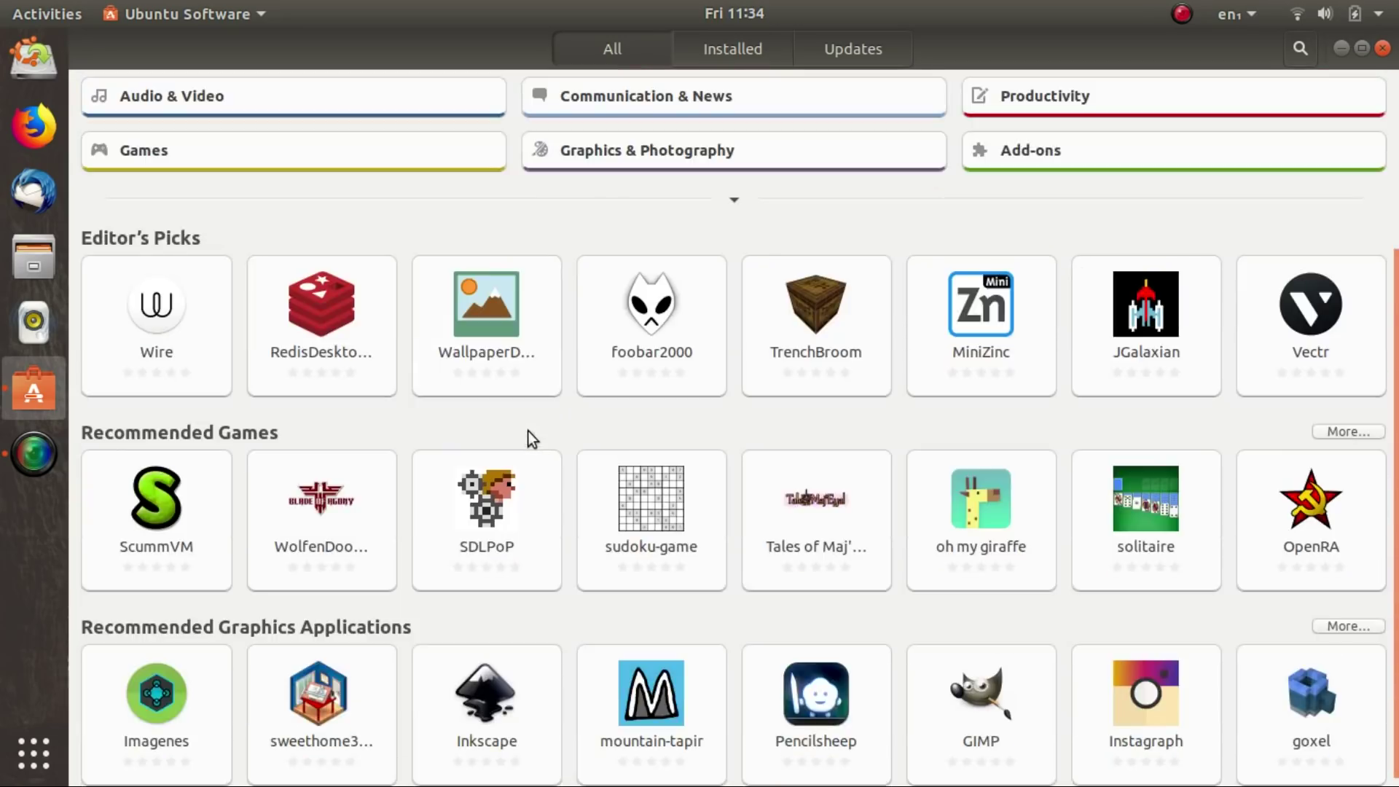
left_click(775, 483)
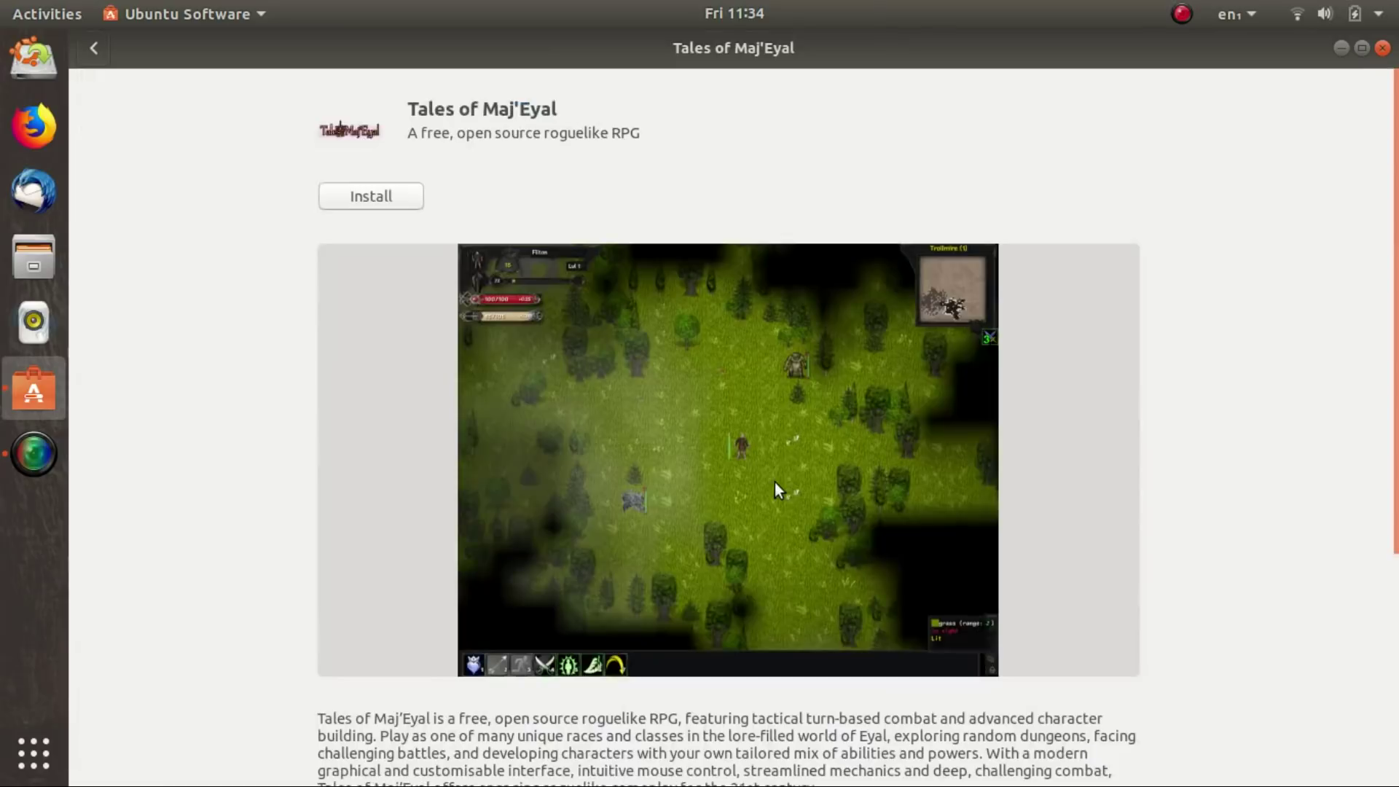
scroll(369, 541, "down", 5)
scroll(357, 542, "up", 5)
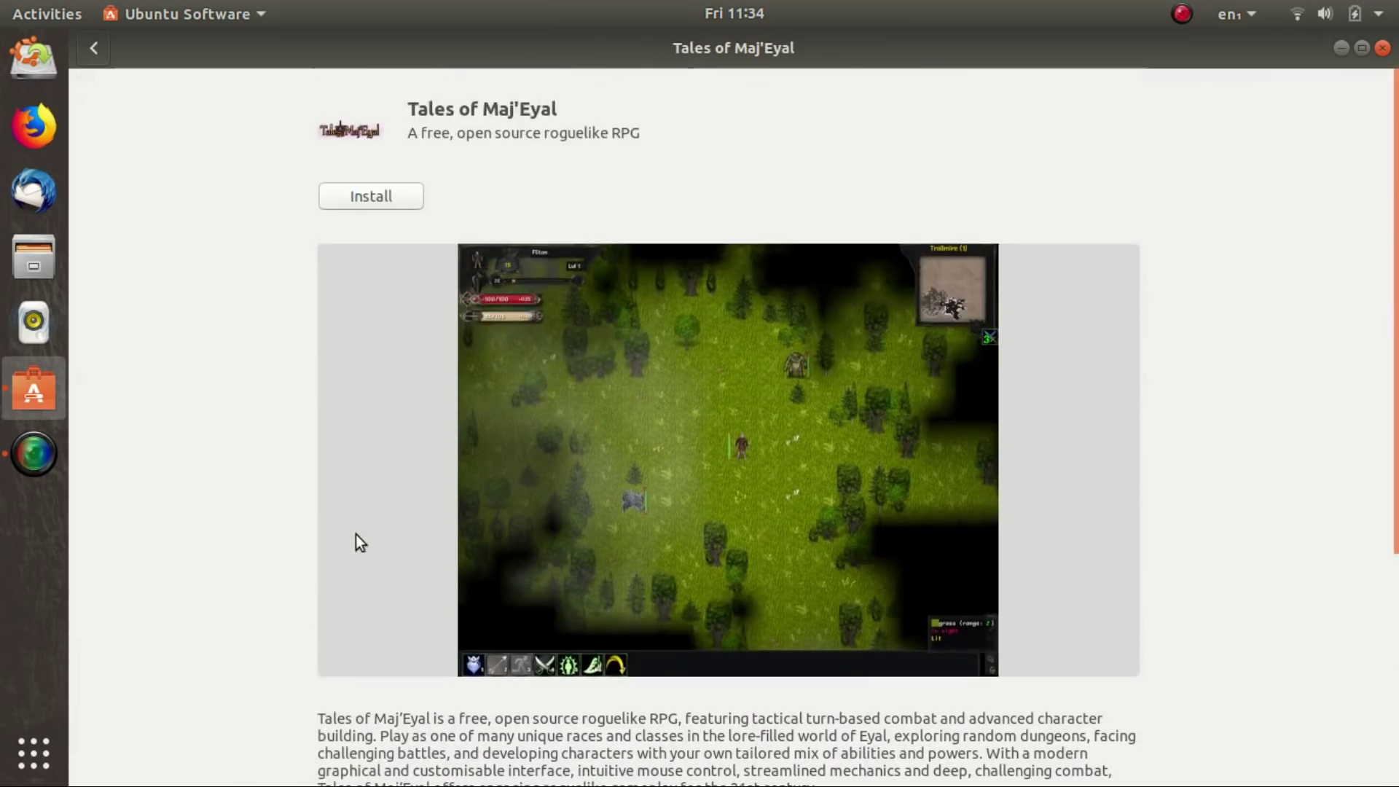
- Choose the rocky arch wallpaper in Background settings, apply it with Select, and close Settings
left_click(94, 49)
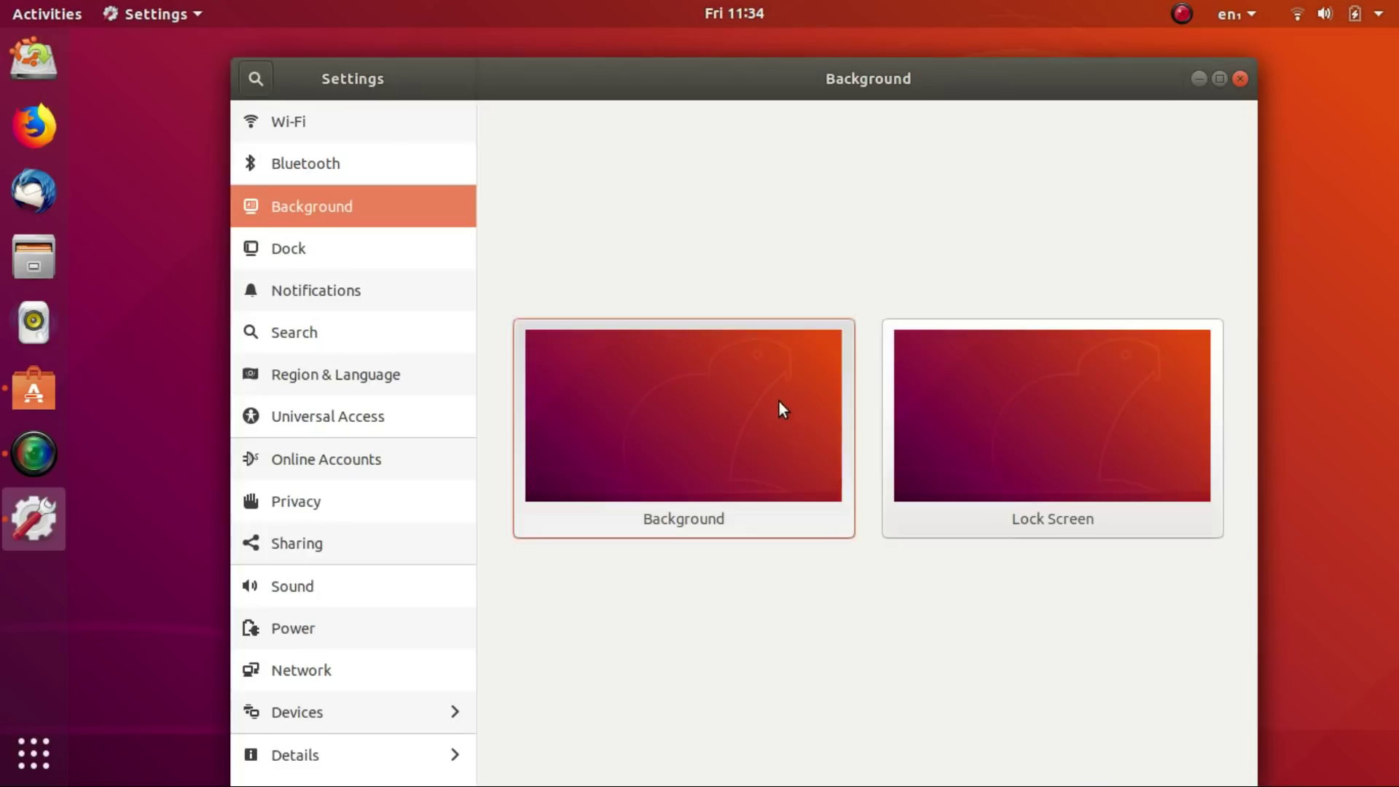
left_click(779, 403)
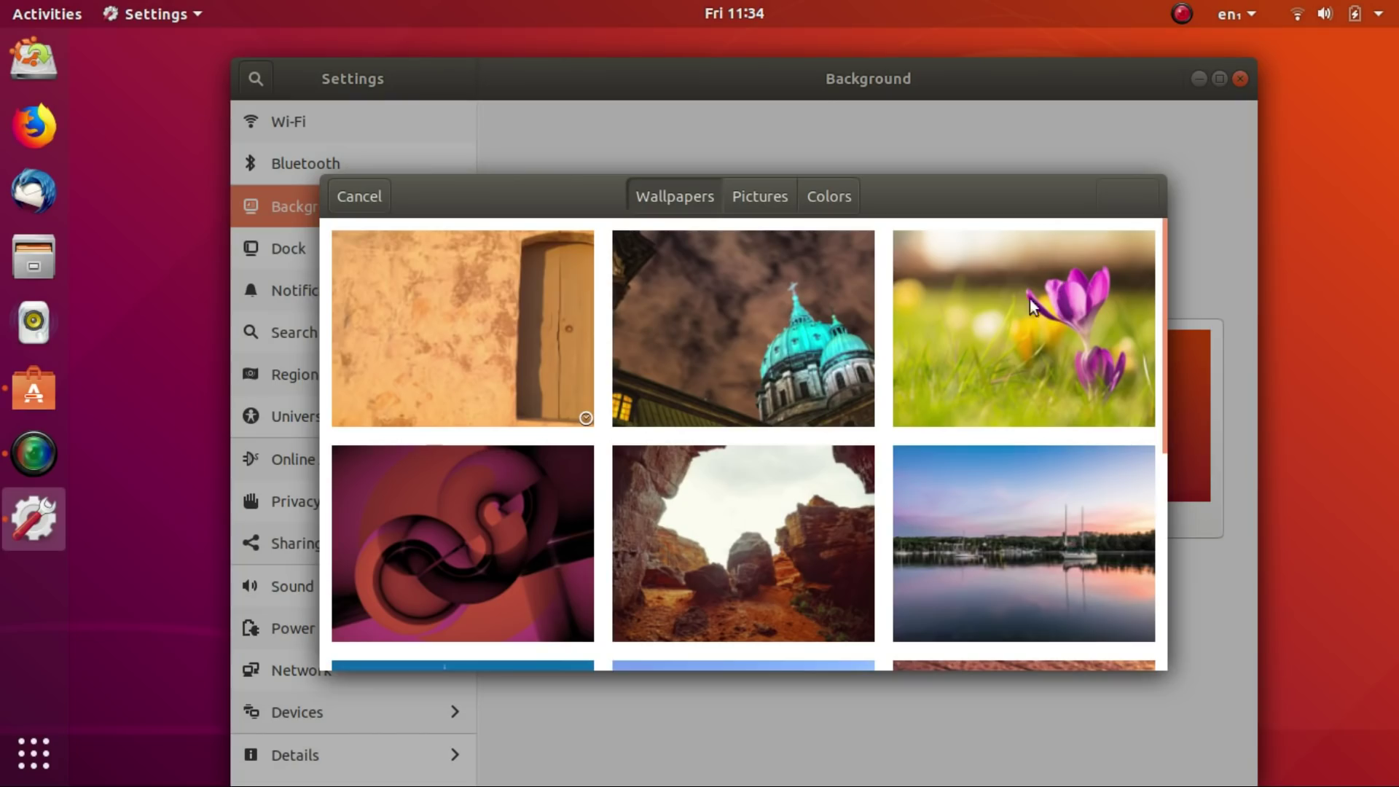
scroll(774, 527, "down", 3)
scroll(774, 527, "up", 3)
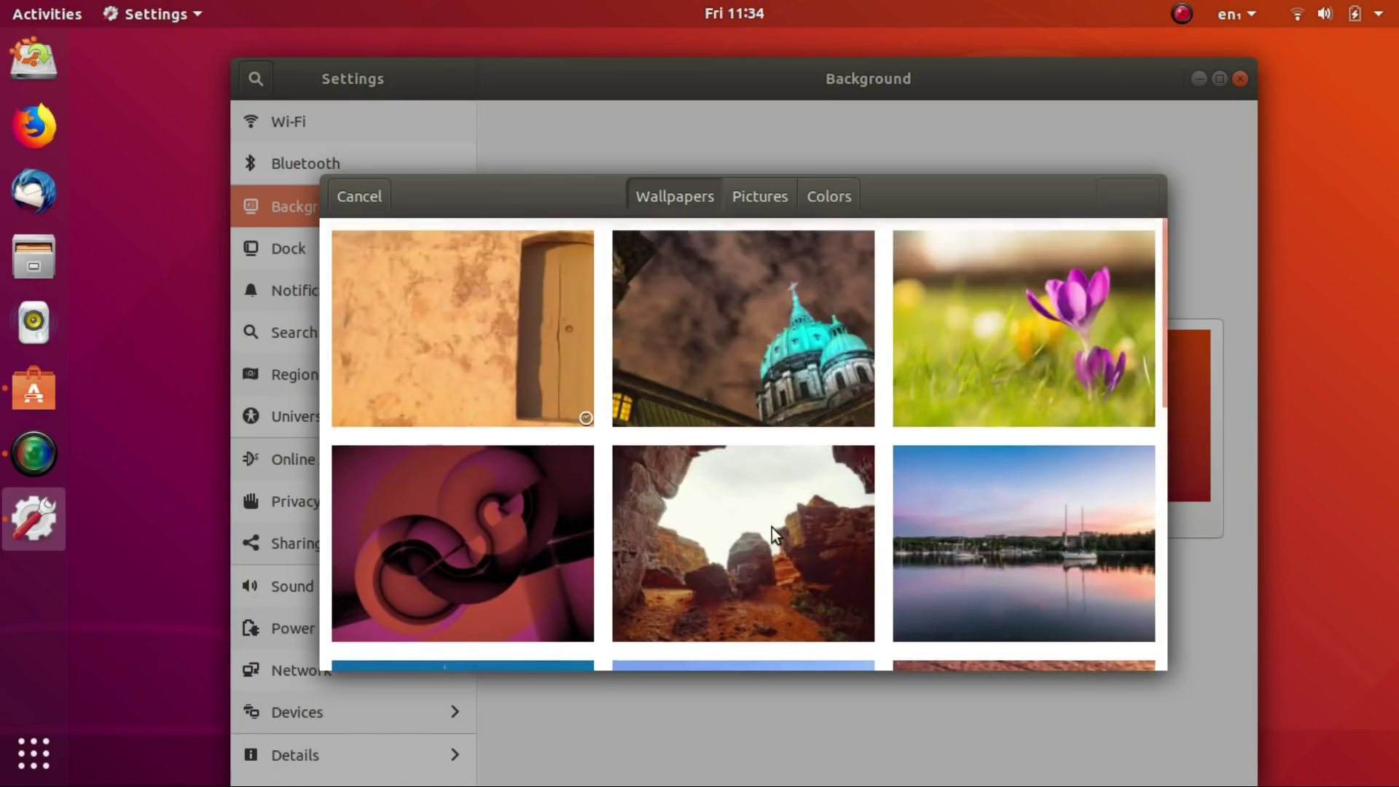
left_click(771, 527)
left_click(1128, 196)
left_click(1239, 78)
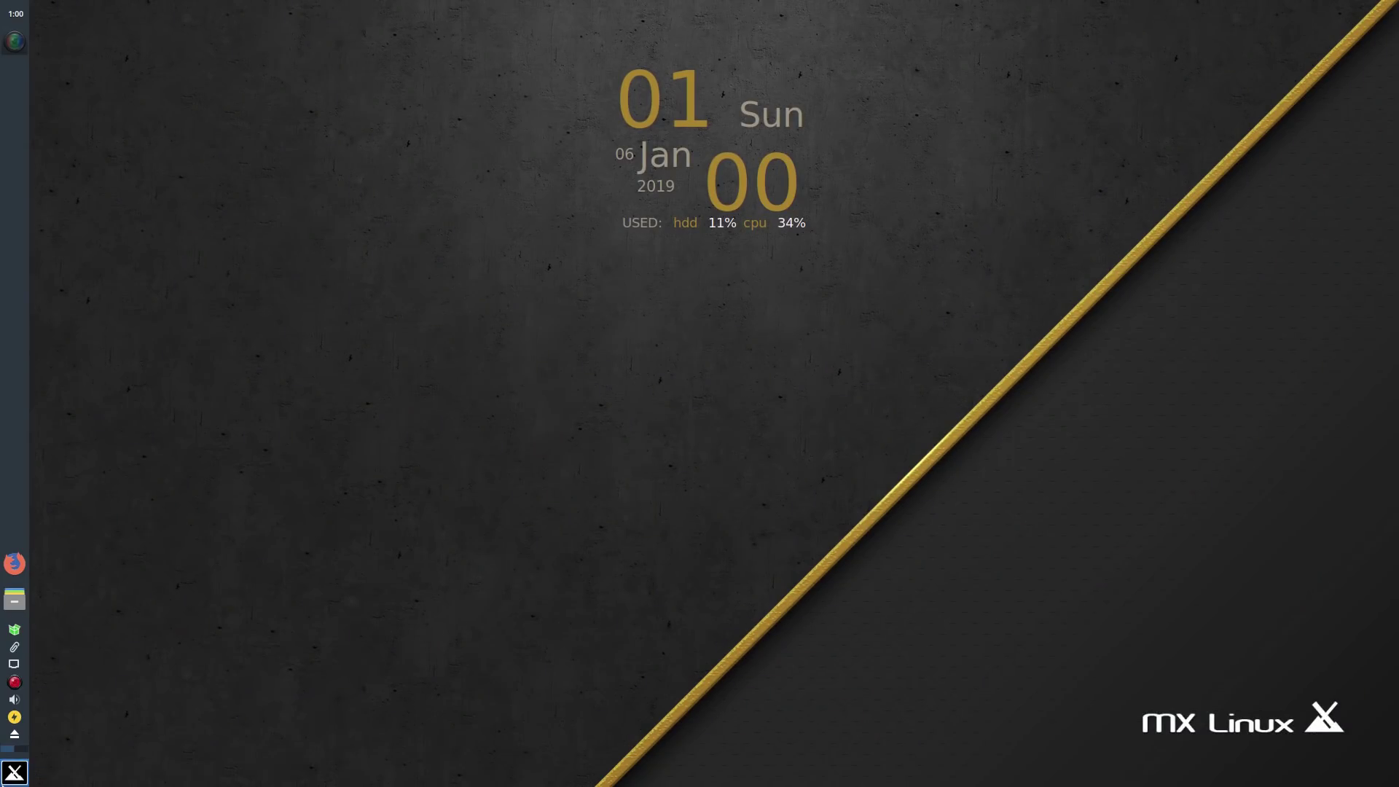
- Search 'fire' in the Whisker menu, then open, move and close the home folder in File Manager
key("super")
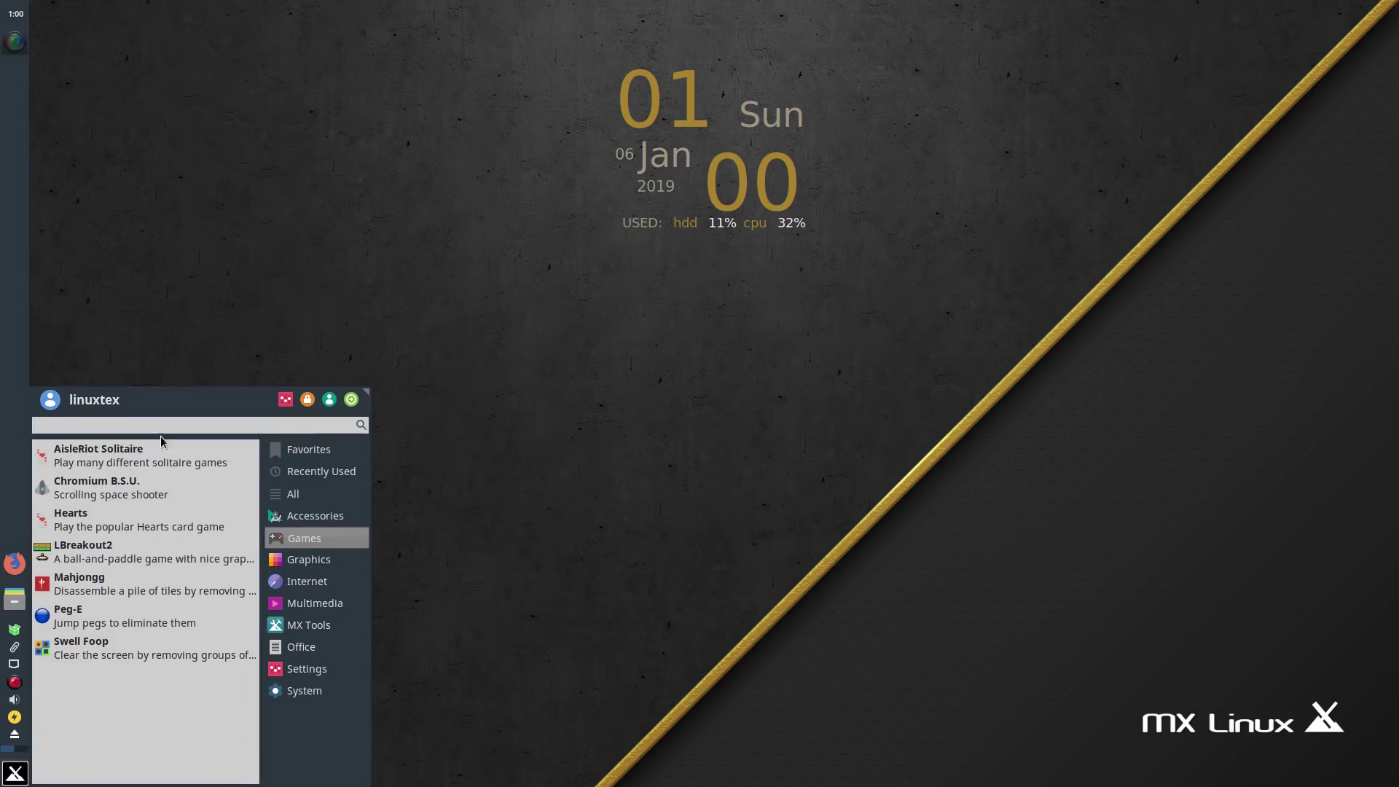
type("fire")
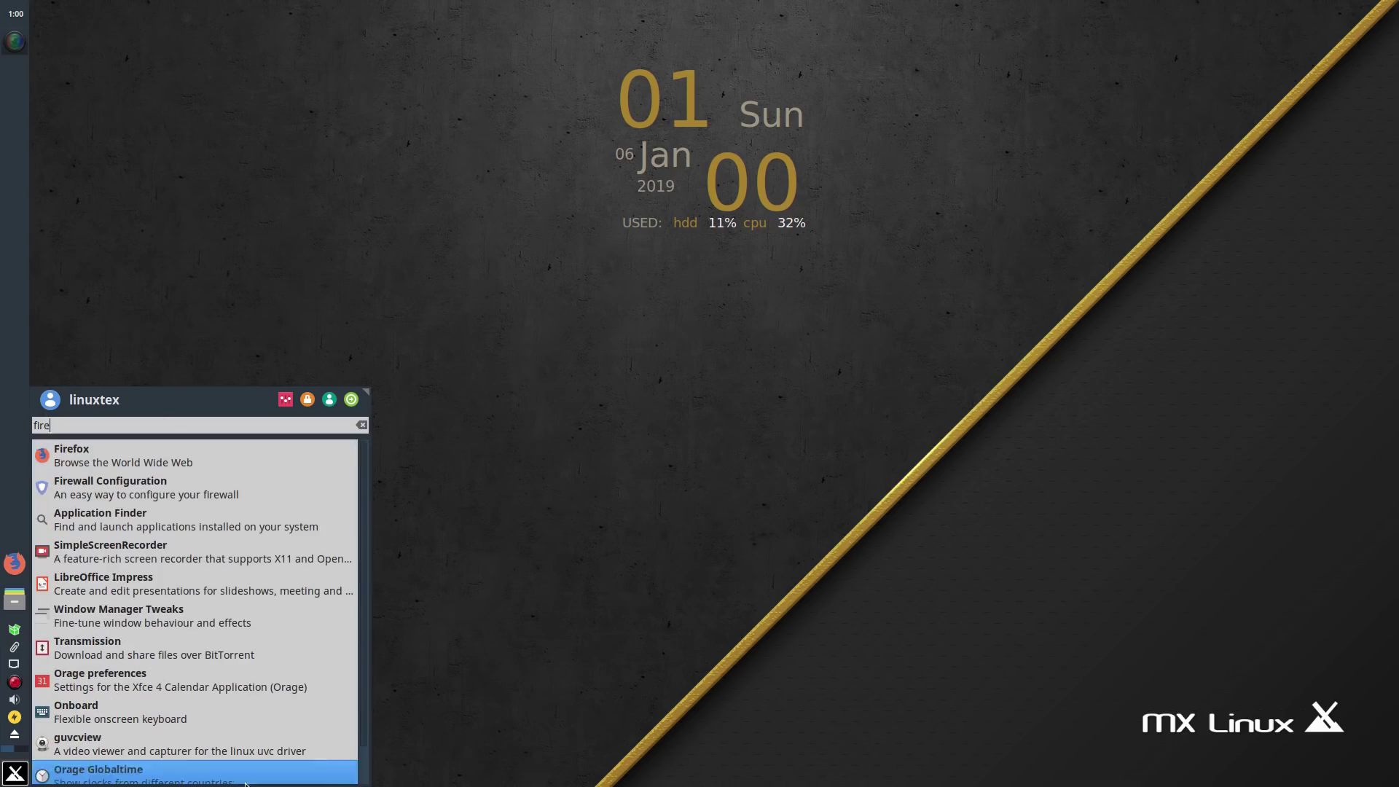
left_click(475, 563)
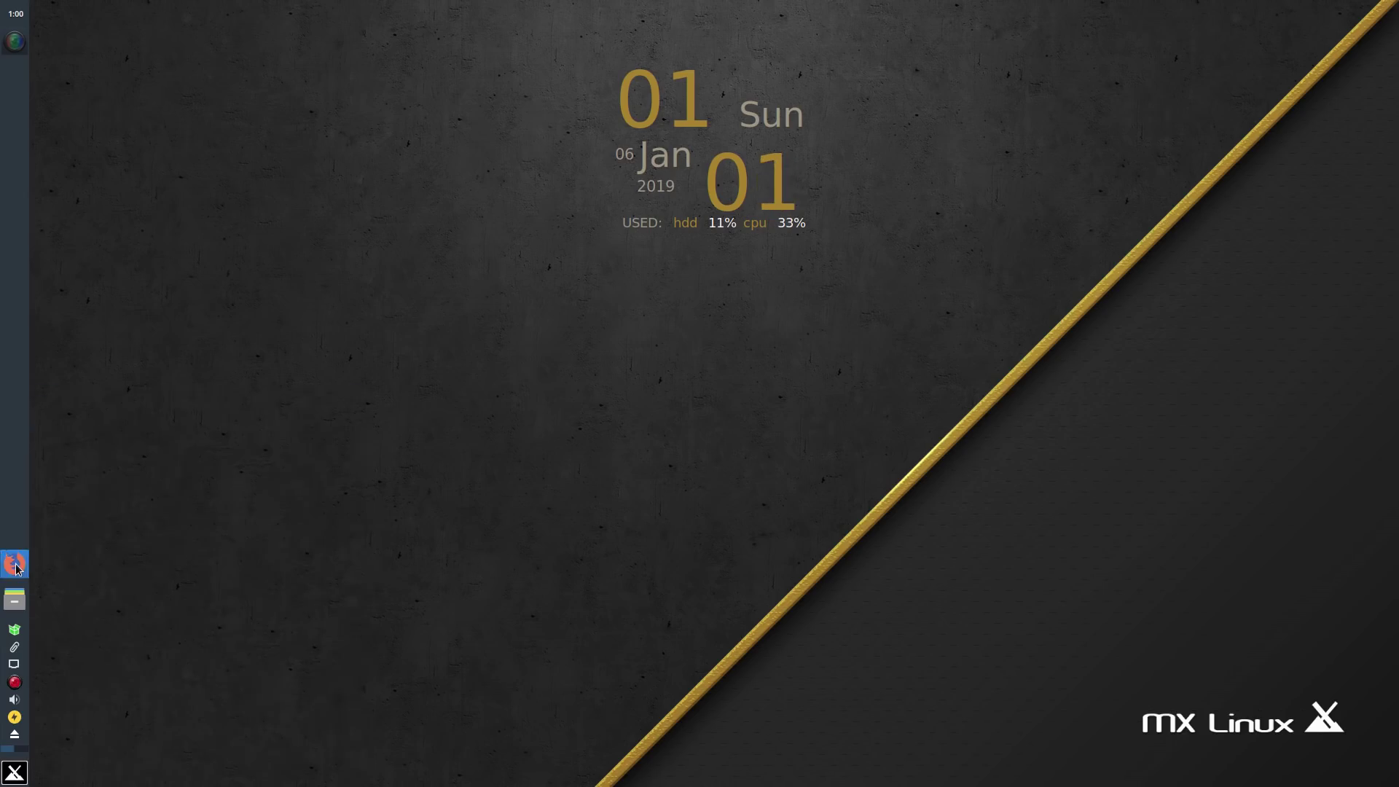
left_click(14, 597)
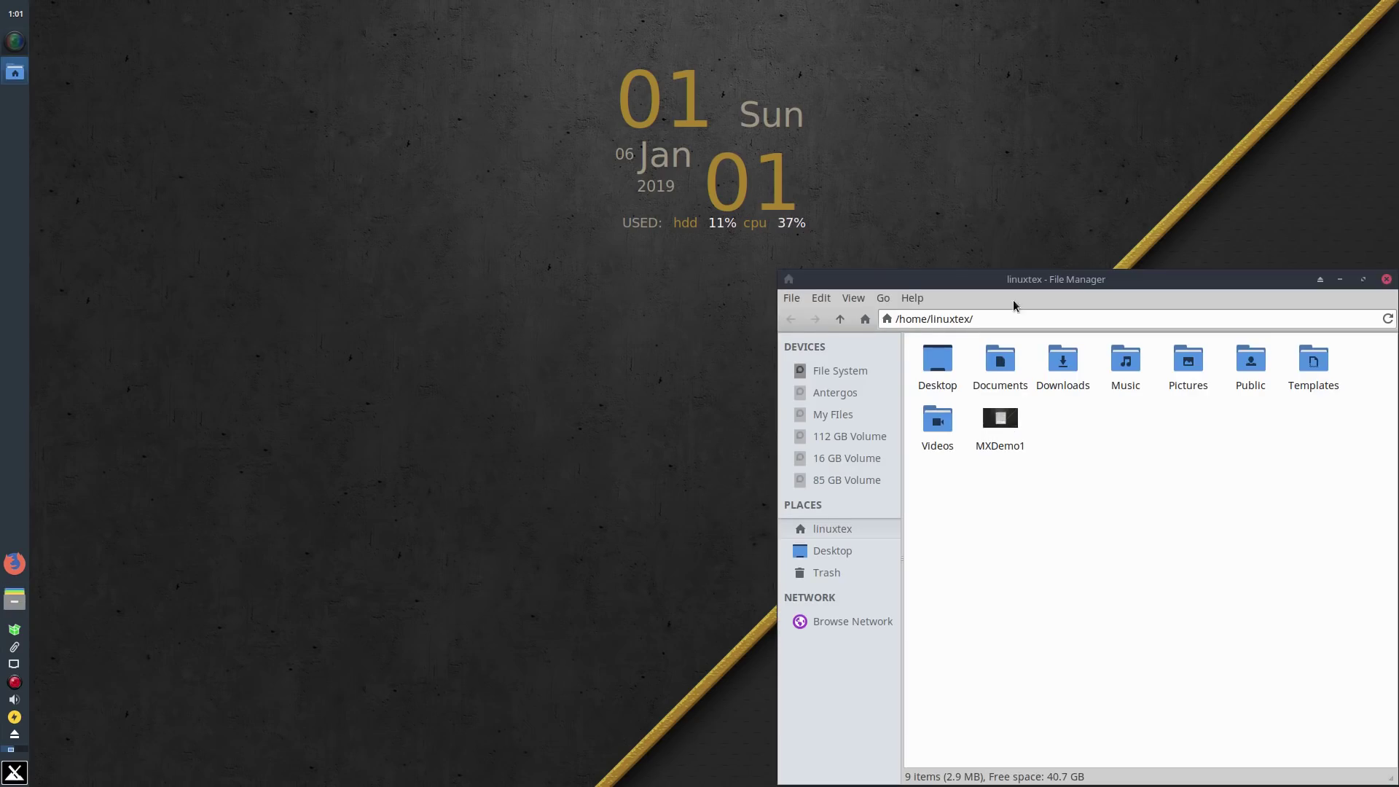
left_click_drag(1014, 282, 824, 212)
left_click(1198, 209)
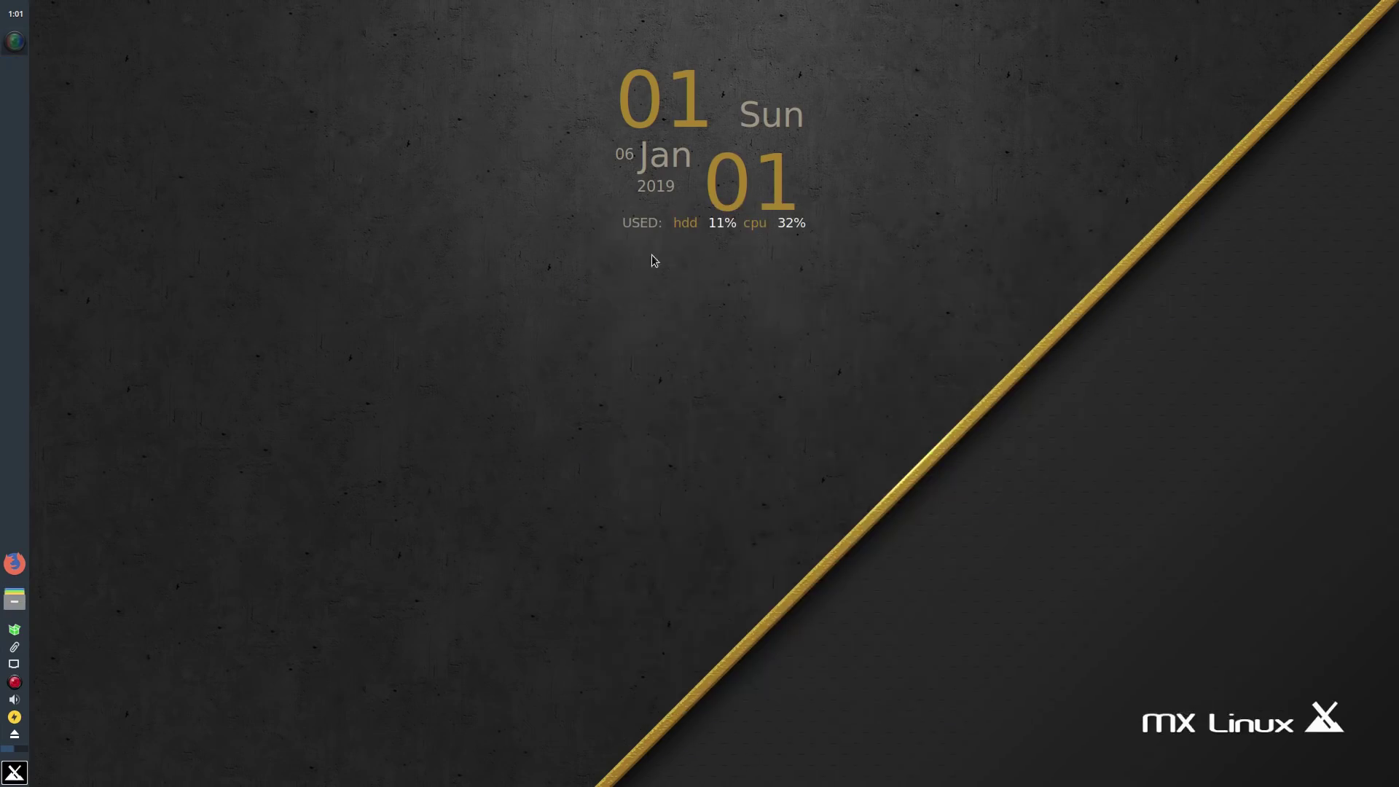
- Launch MX Tweak via 'mx', apply a horizontal bottom panel layout, and close the tool
key("super")
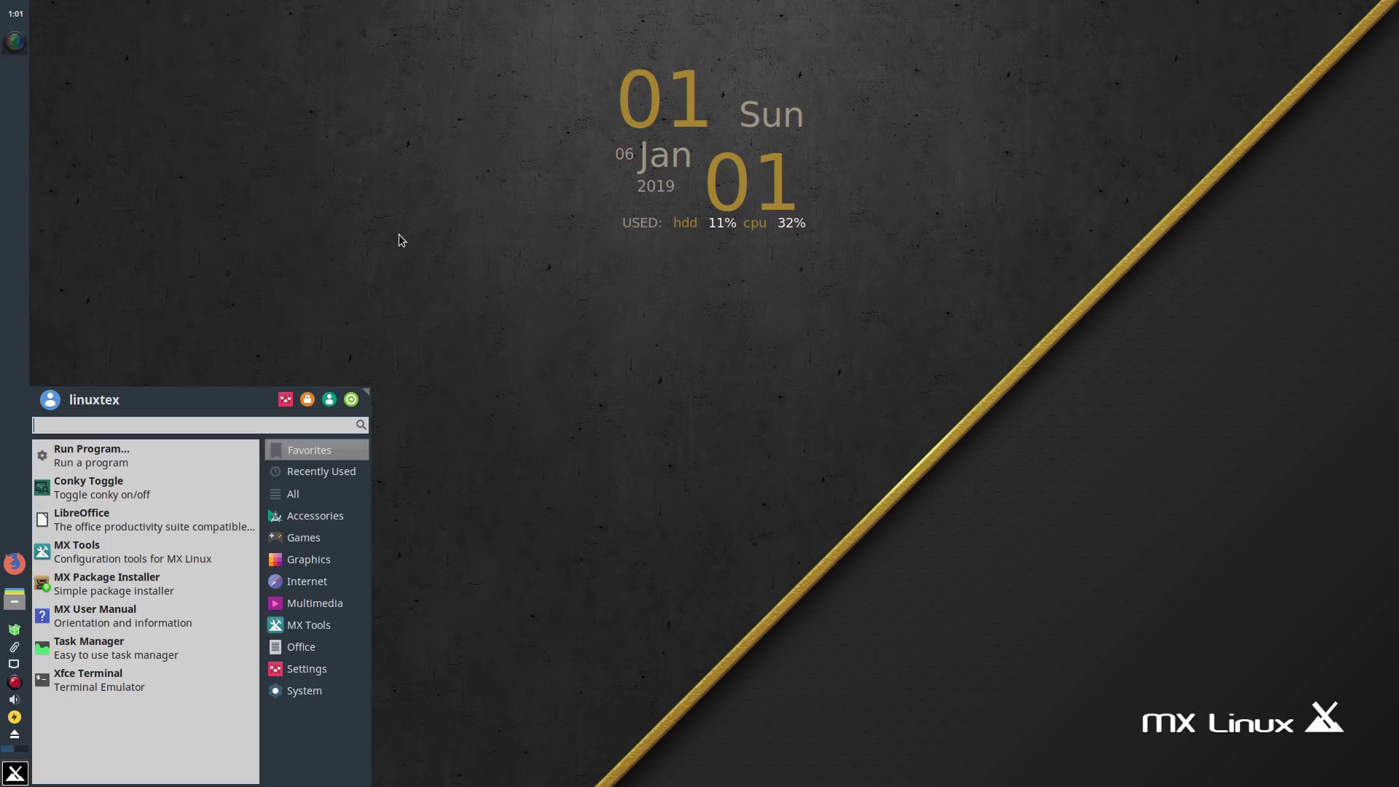
type("mx")
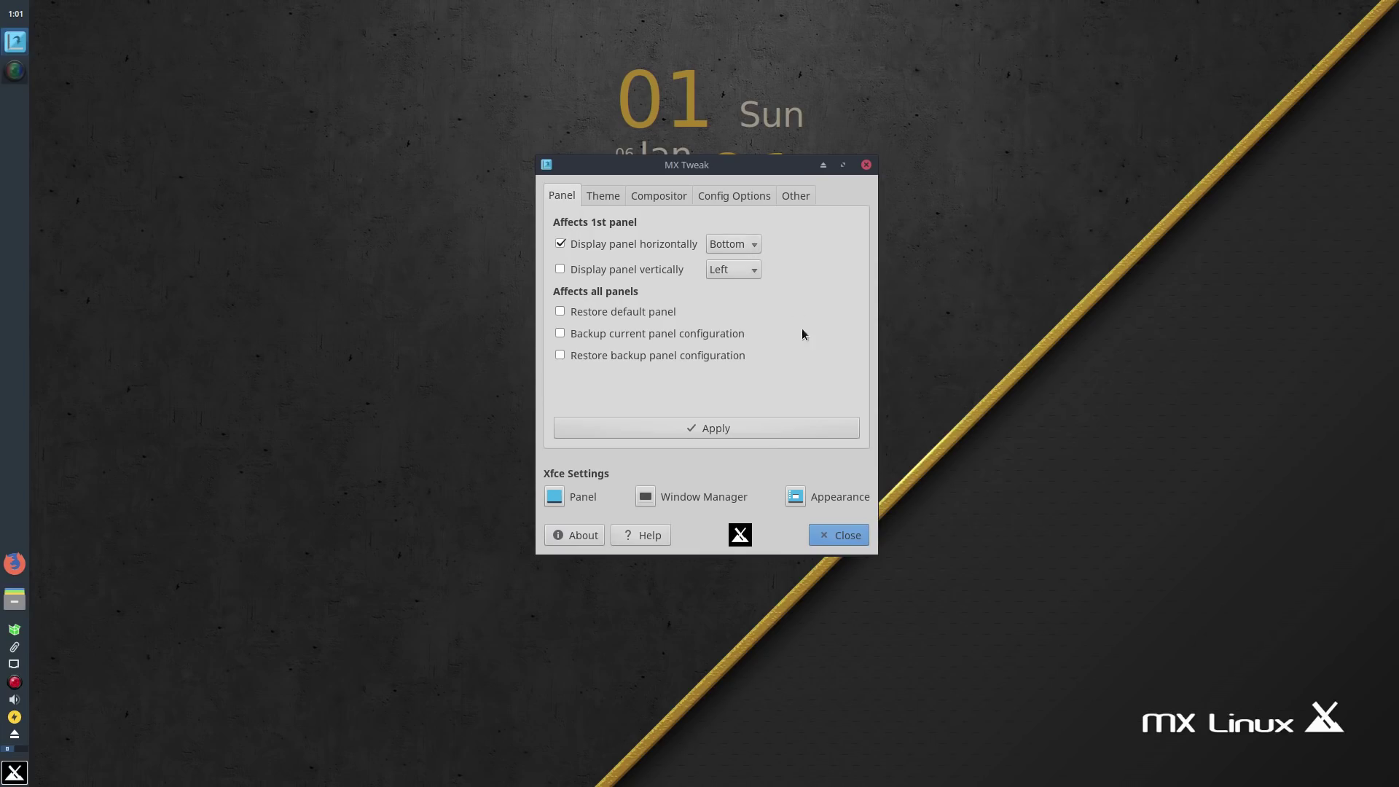
left_click(742, 432)
left_click(865, 164)
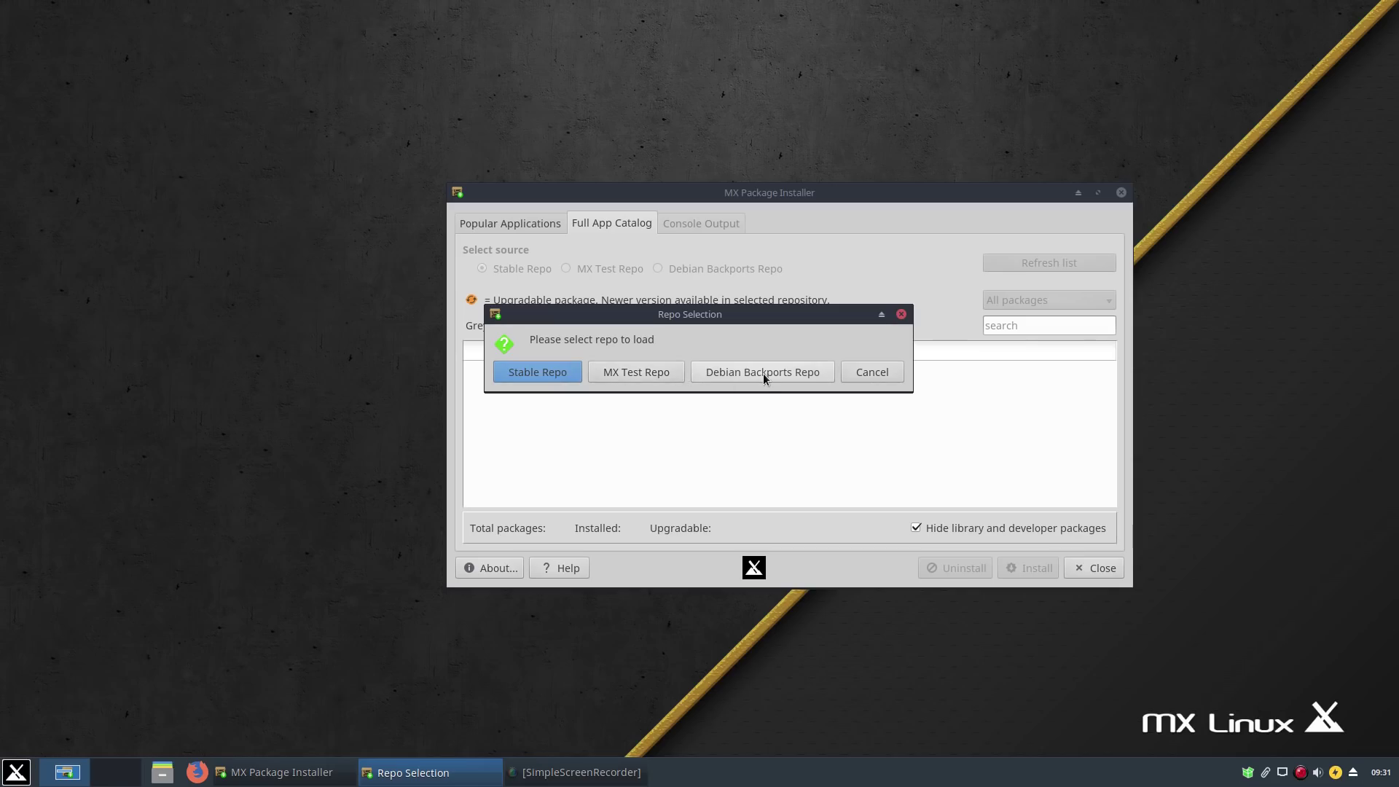
- Compare kdenlive's Stable Repo version 16.12 with 18.12 in MX Test Repo by searching 'kdenlive'
left_click(566, 378)
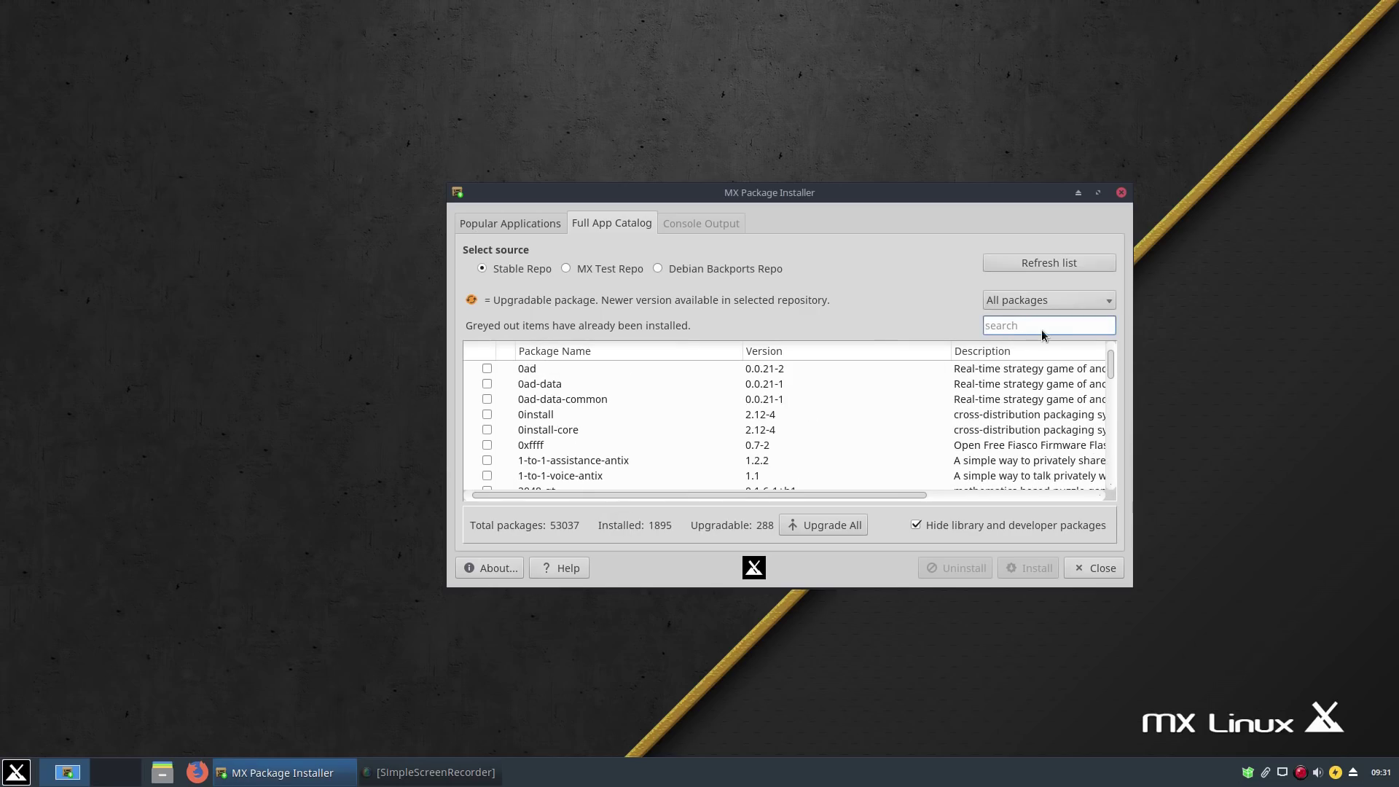
type("kdenlive")
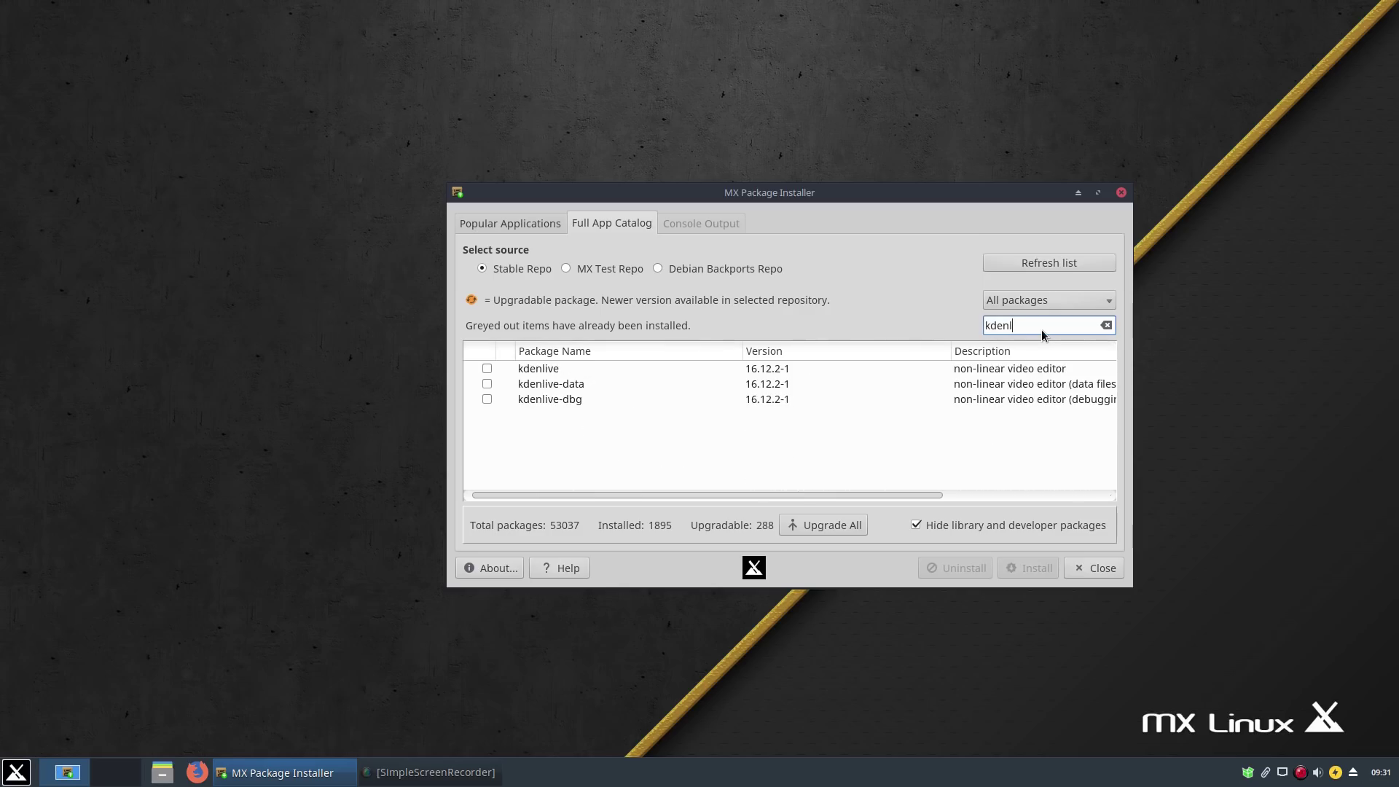
left_click(751, 372)
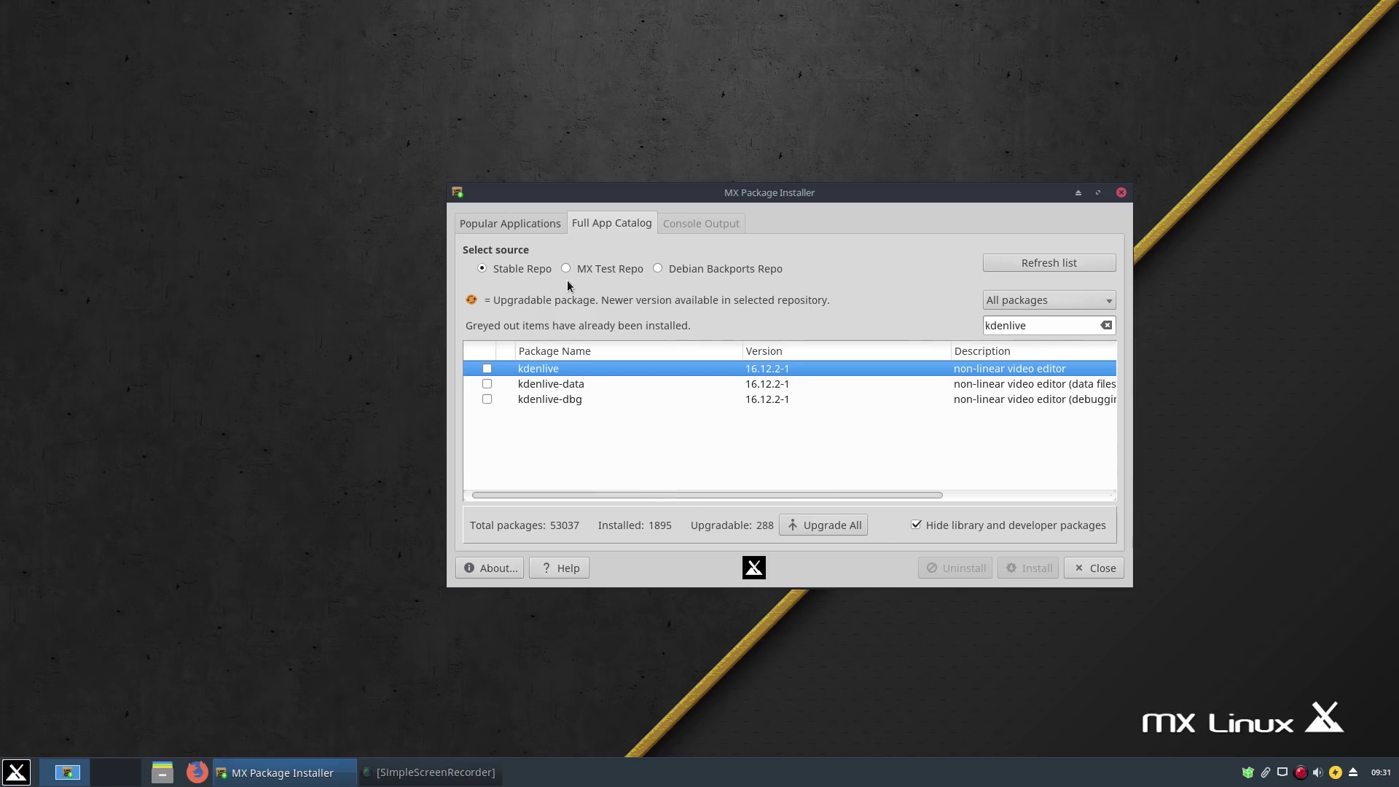
left_click(565, 268)
left_click(1010, 326)
key("BackSpace")
key("BackSpace")
key("BackSpace")
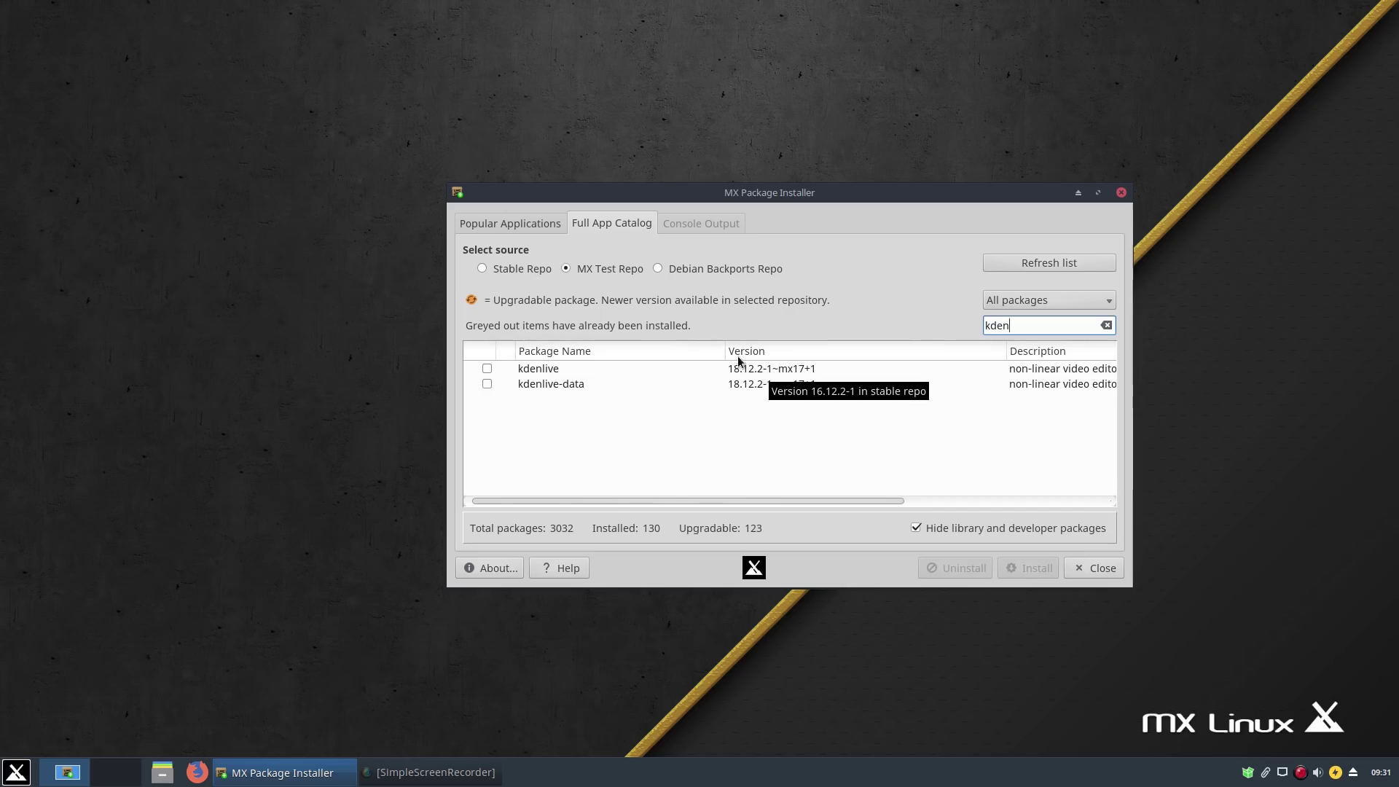
left_click(738, 368)
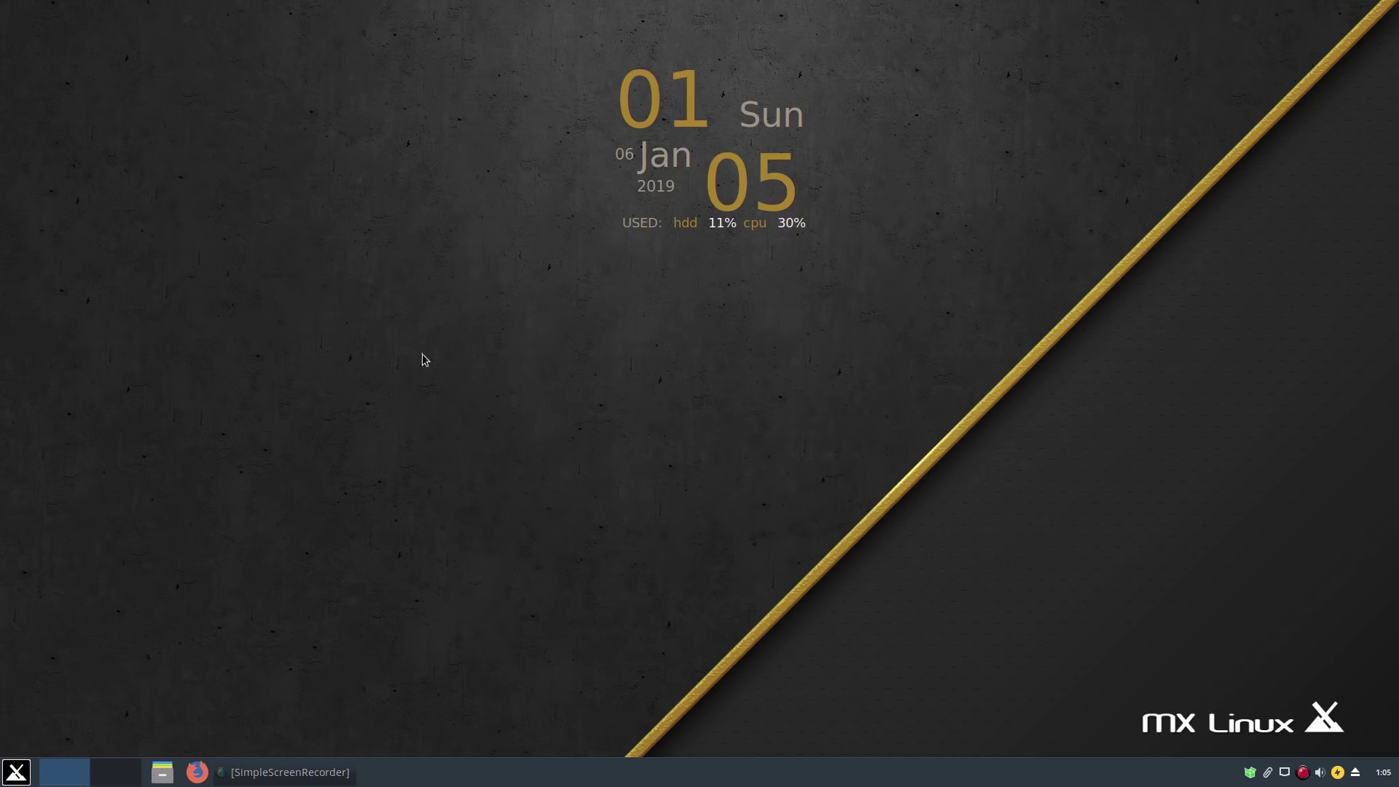
- Open and enlarge Settings Manager, set the Appearance style to Numix, then restore the window
key("super")
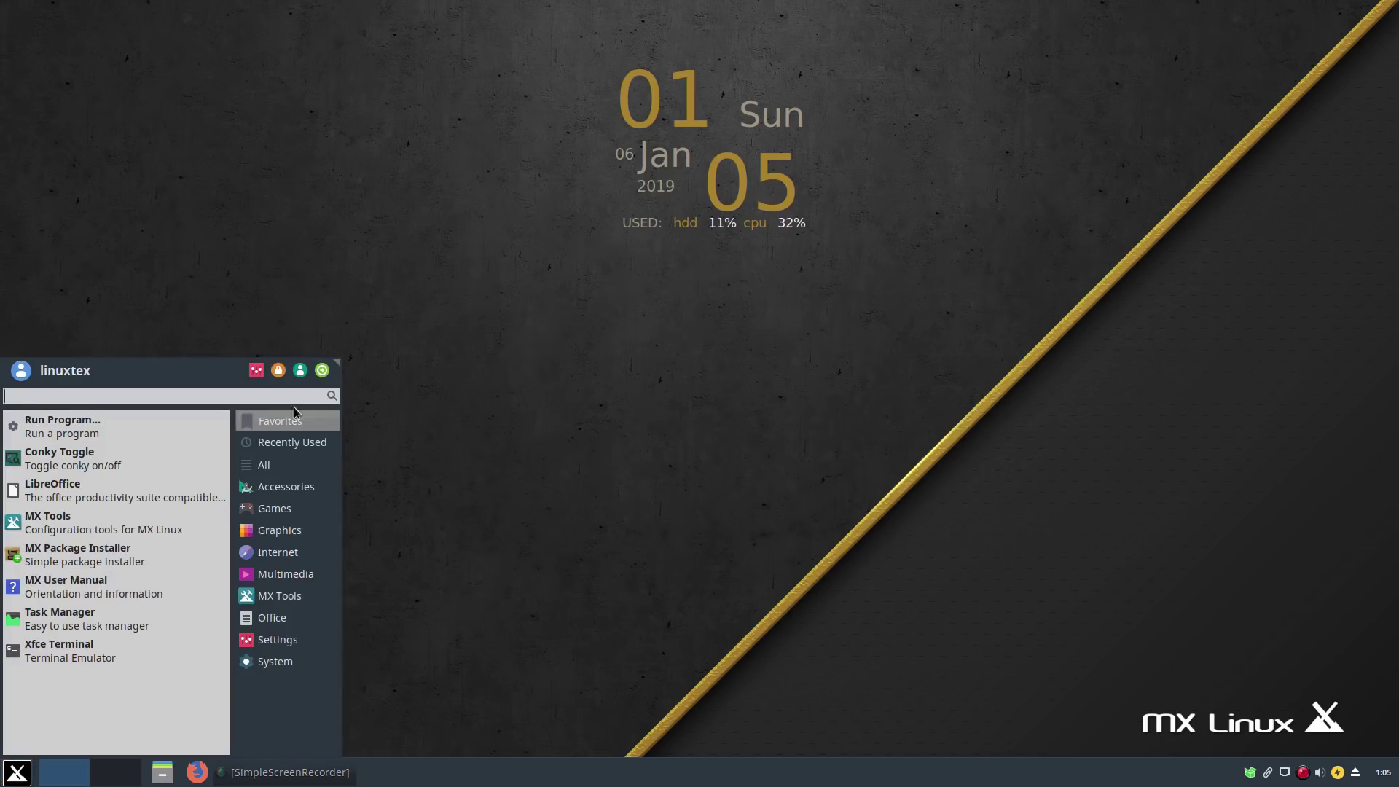
left_click(256, 371)
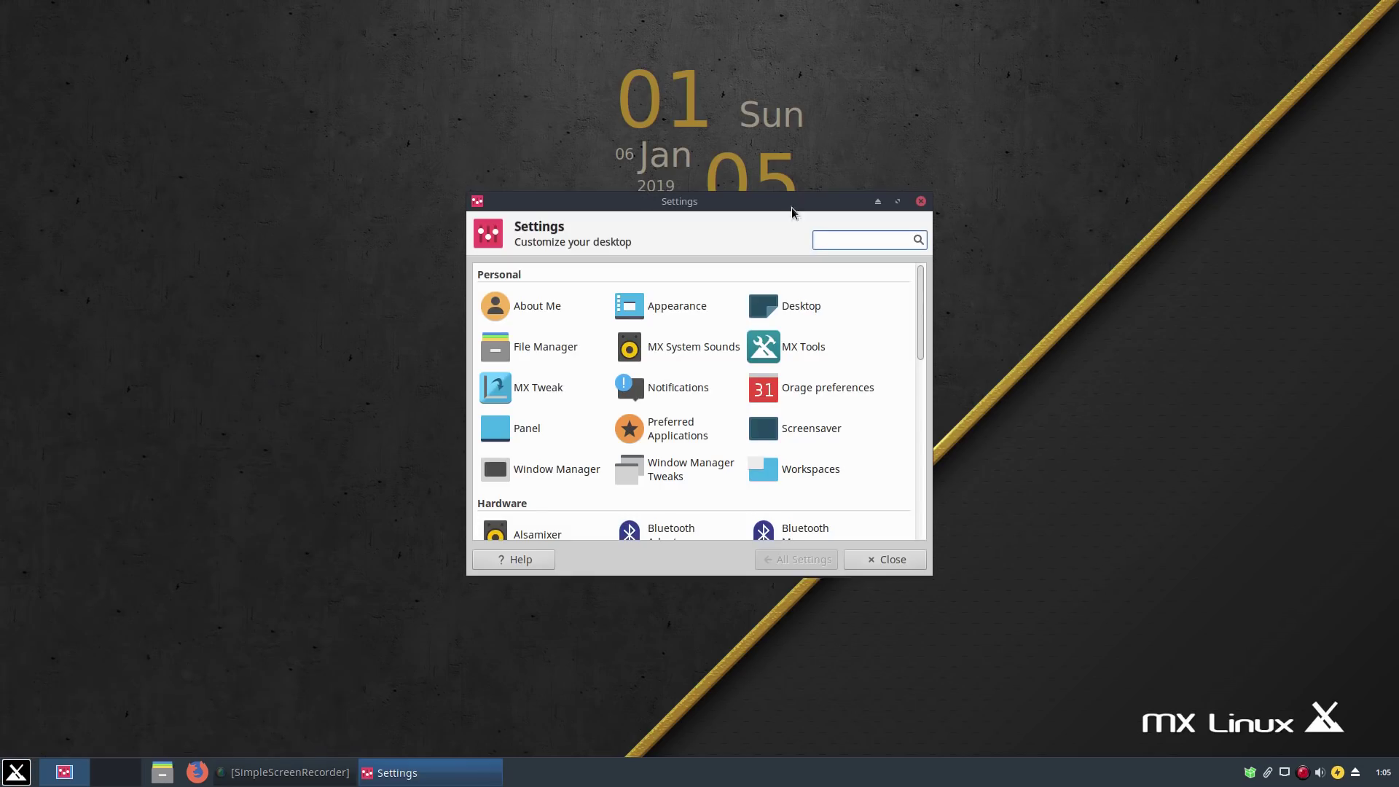
left_click_drag(781, 203, 751, 154)
left_click(767, 151)
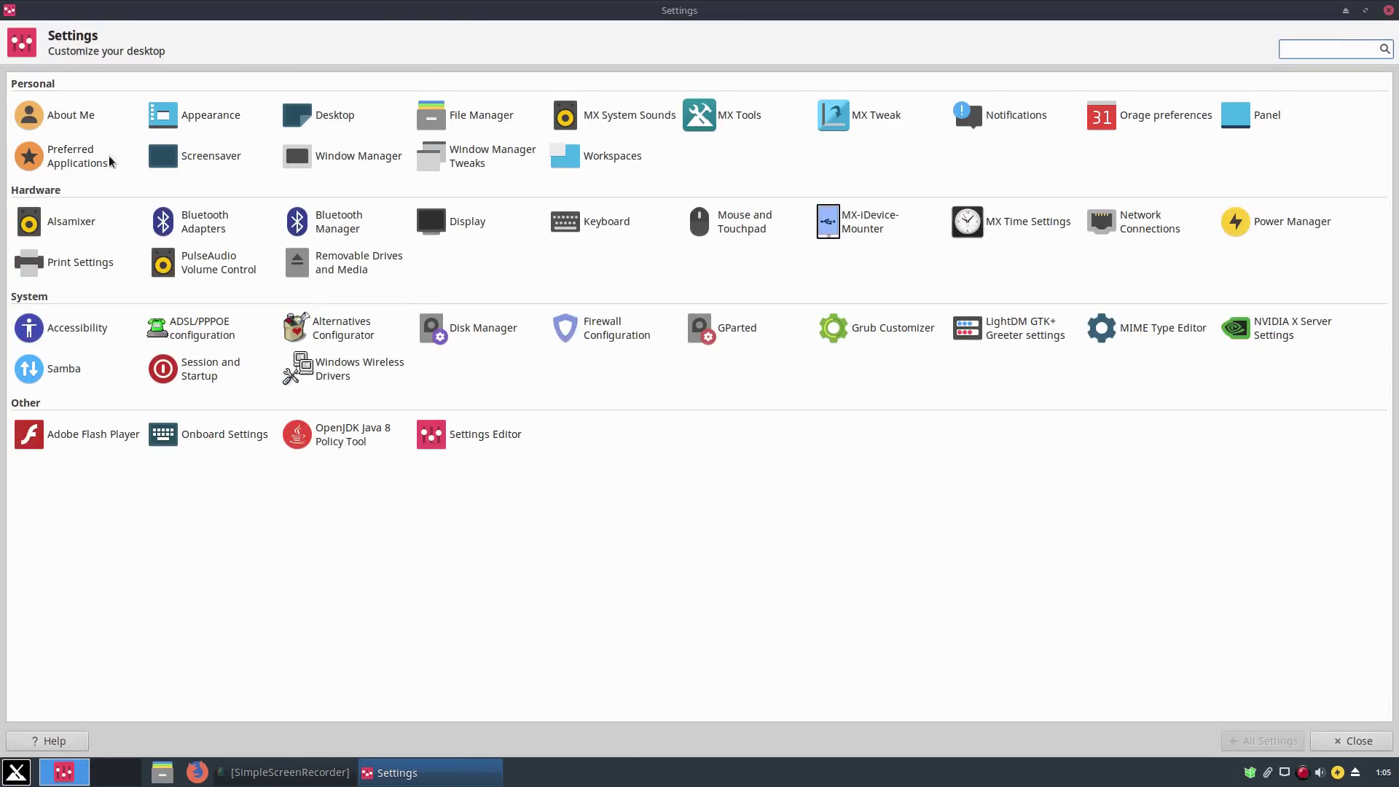
left_click(215, 115)
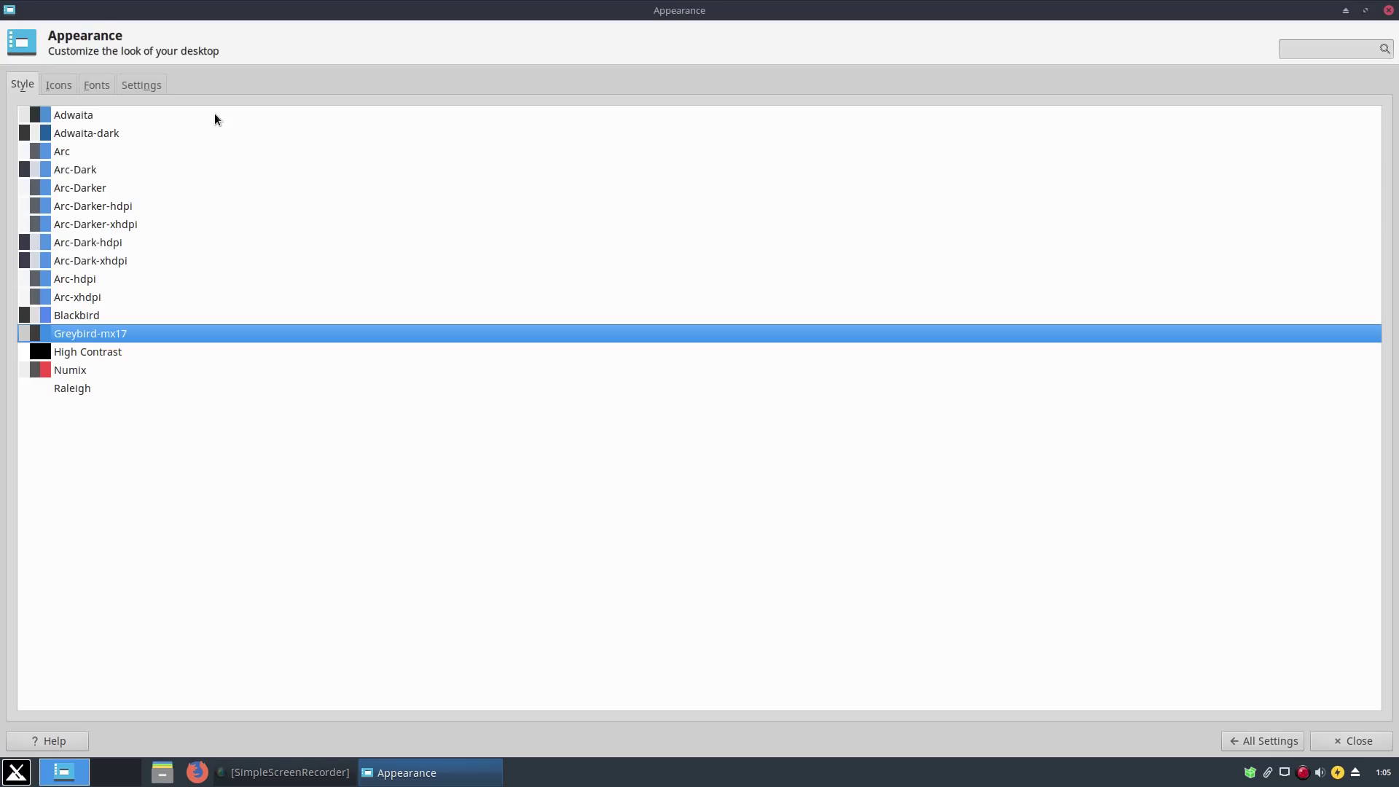
left_click(133, 372)
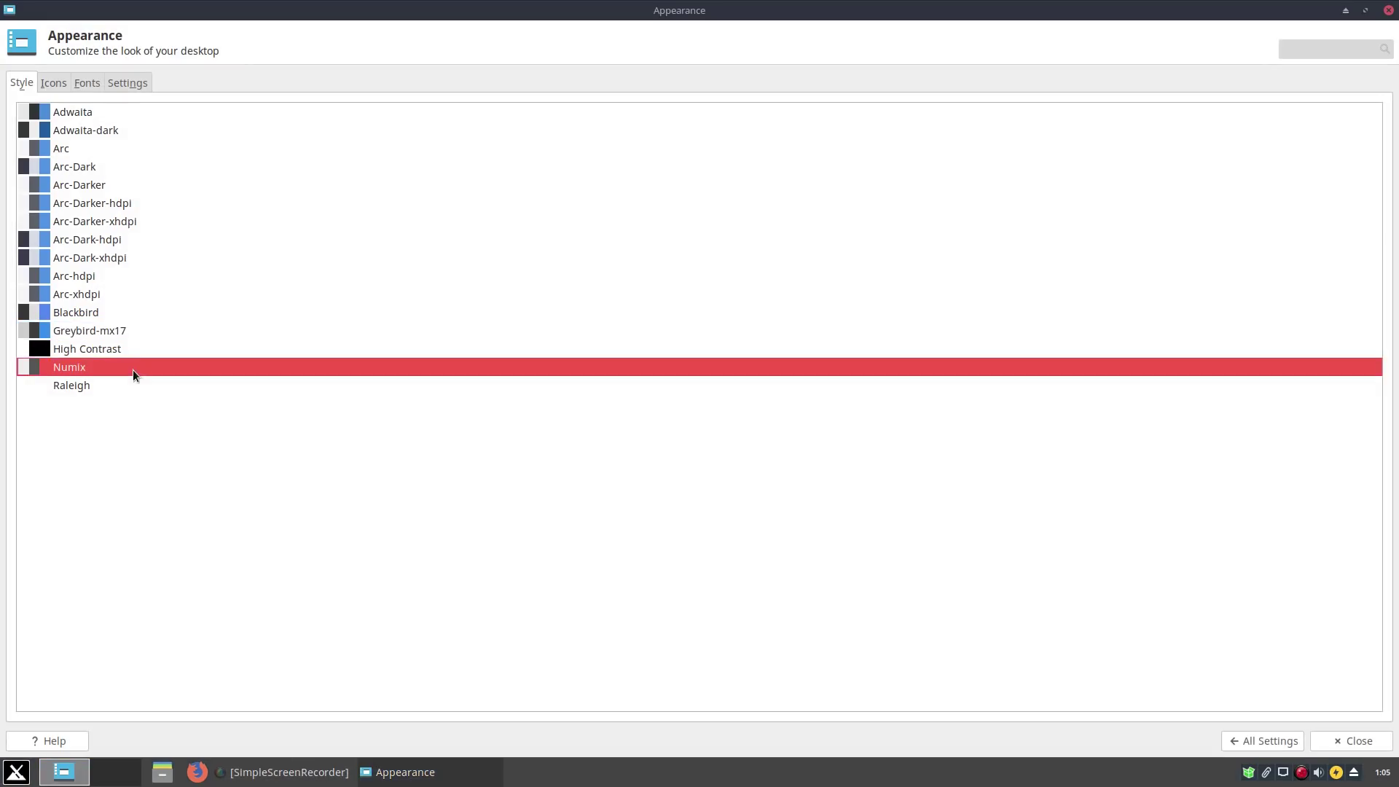
left_click(1363, 10)
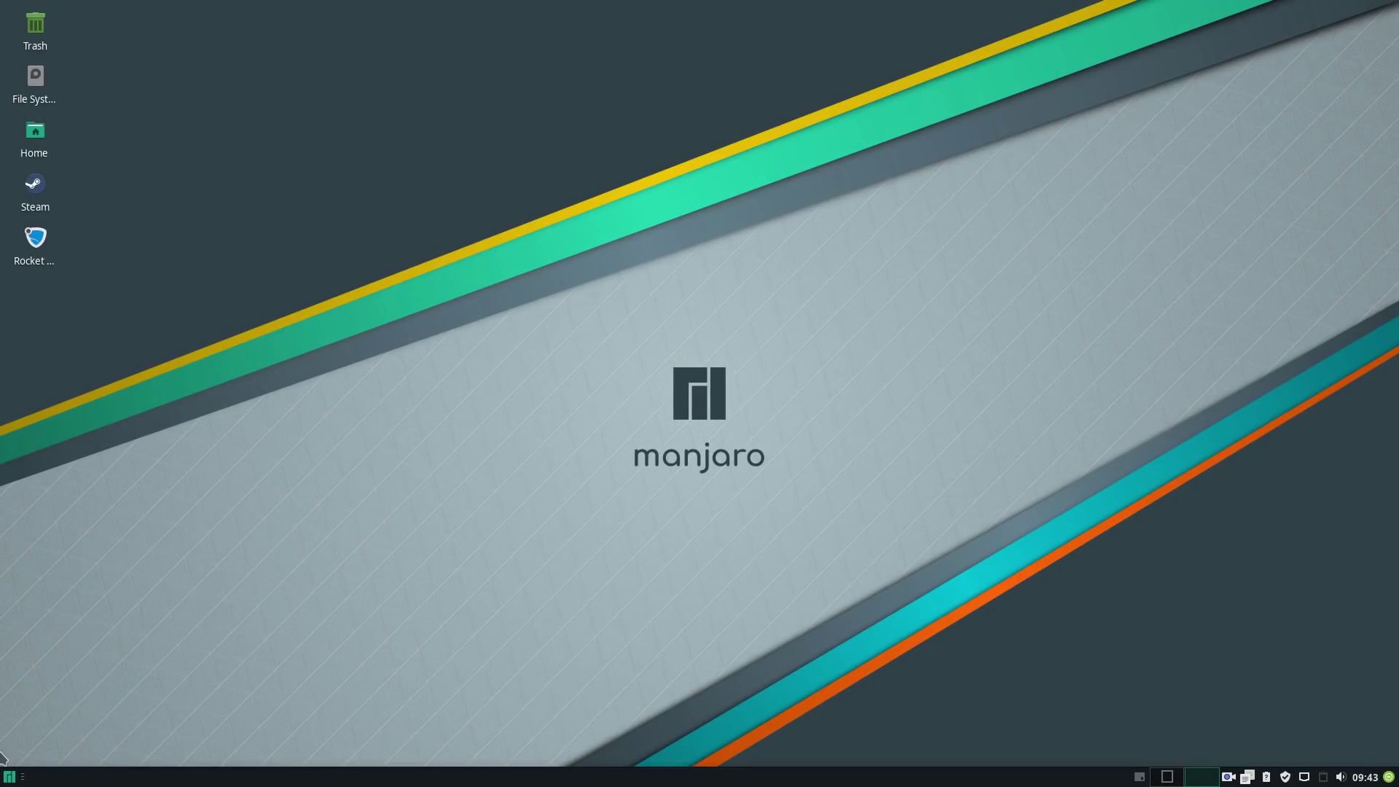
- Open and close the applications menu, then open the log-out prompt and cancel it
left_click(10, 776)
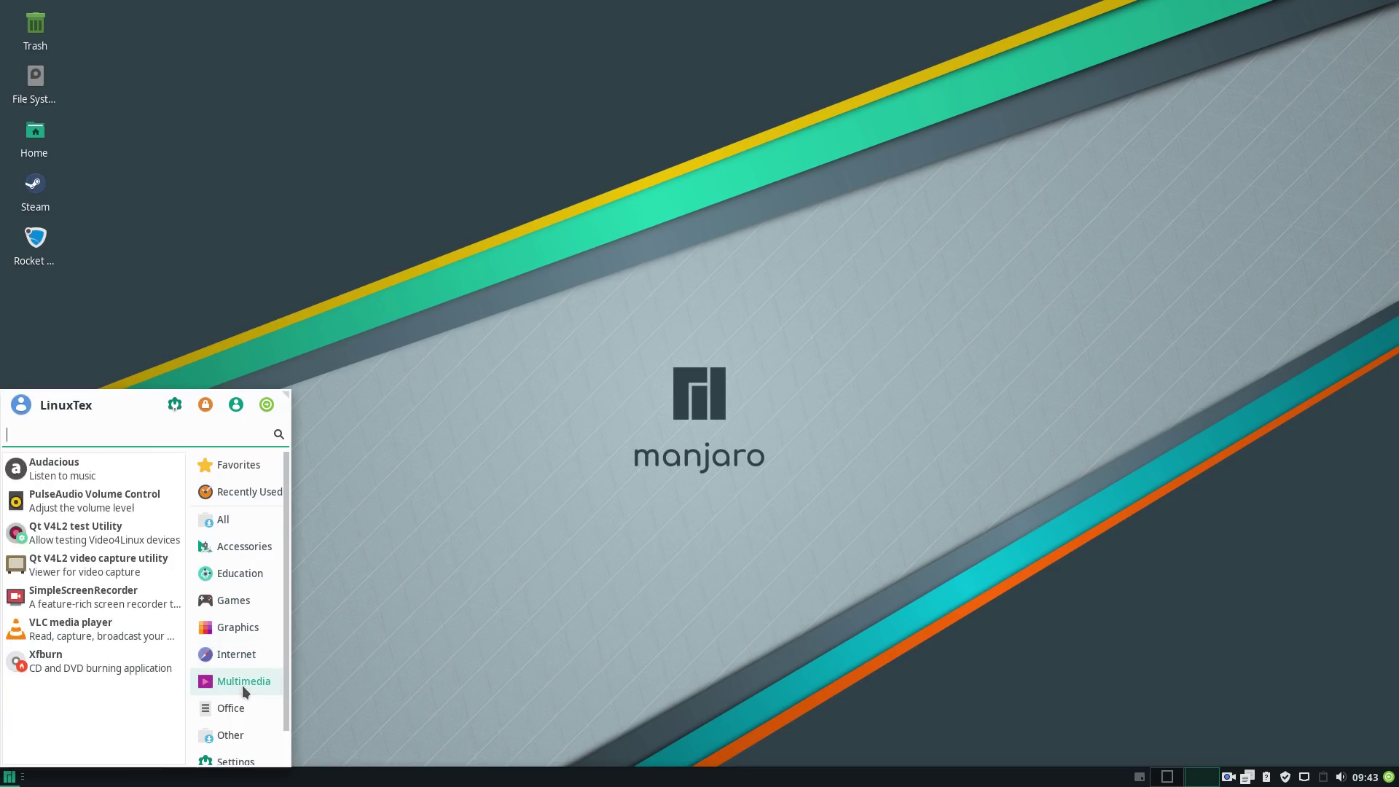
mouse_move(234, 751)
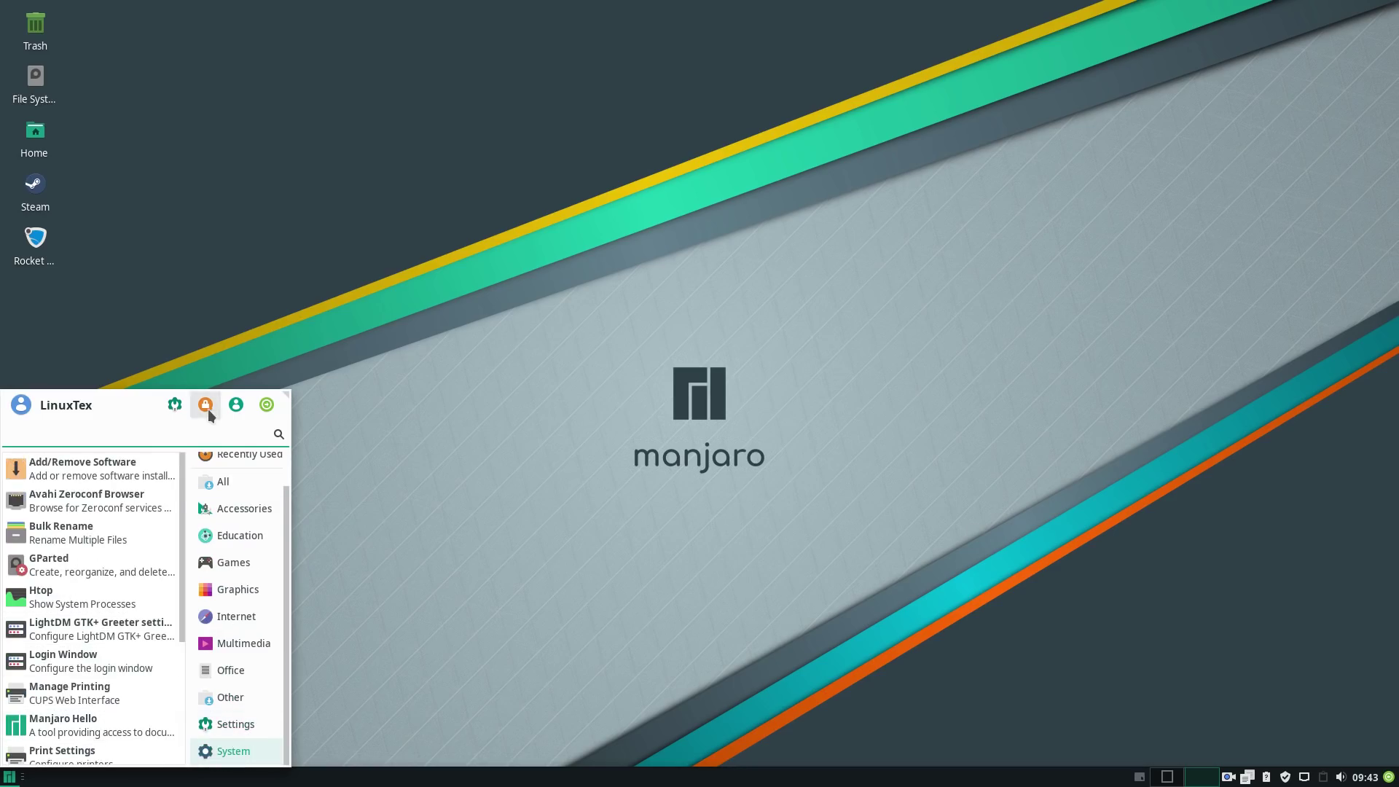
left_click(561, 447)
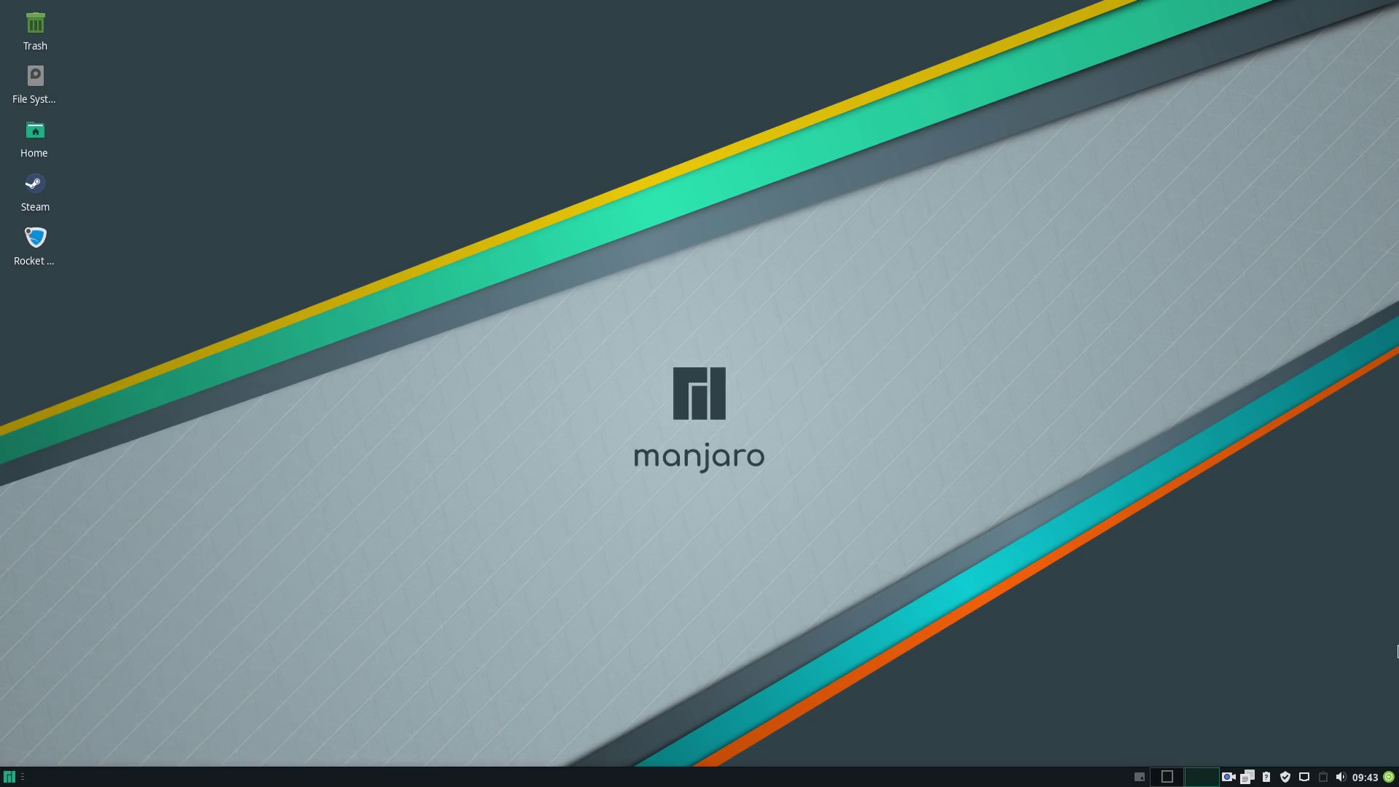
left_click(1389, 776)
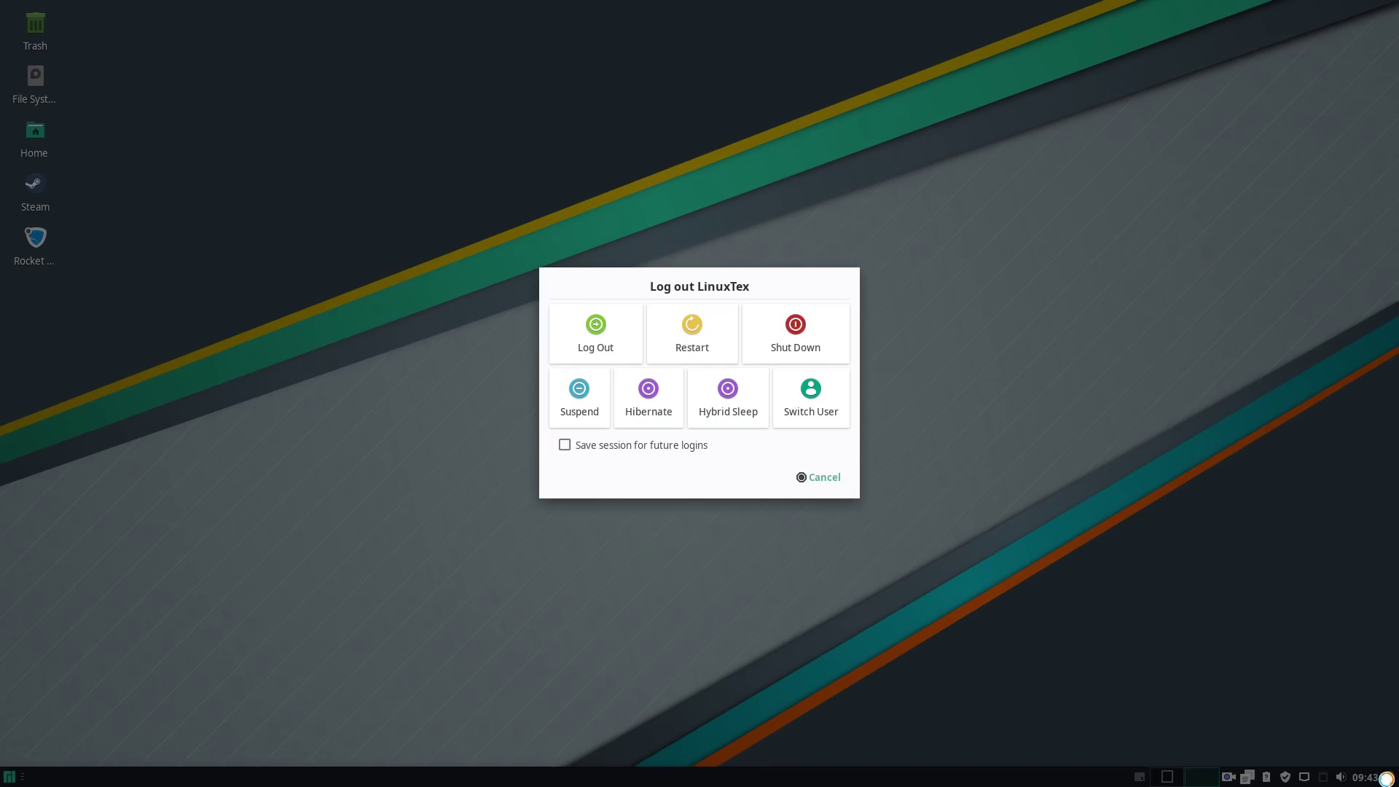
left_click(816, 477)
- Peek at the calendar, volume controls and network connections in the panel
left_click(1359, 776)
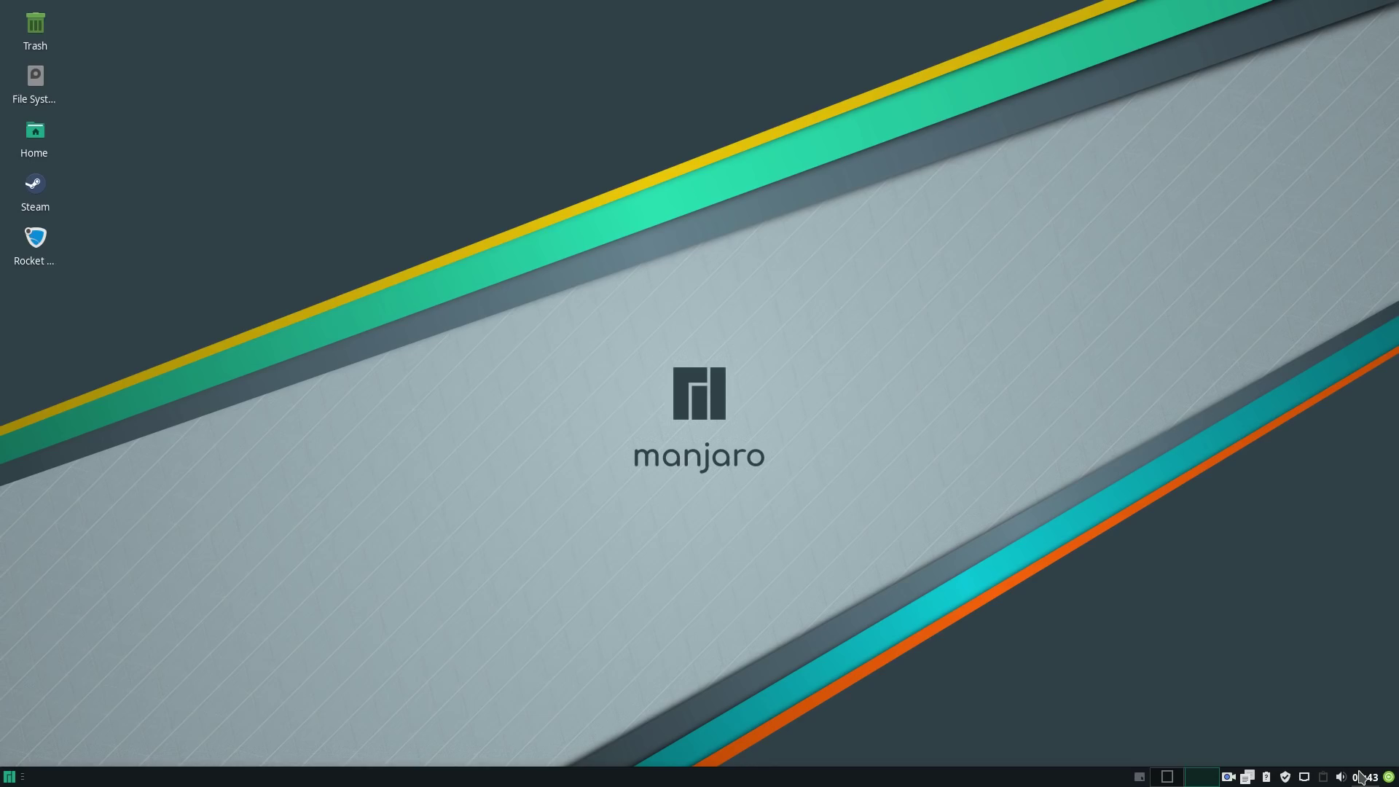
left_click(1341, 777)
left_click(1304, 777)
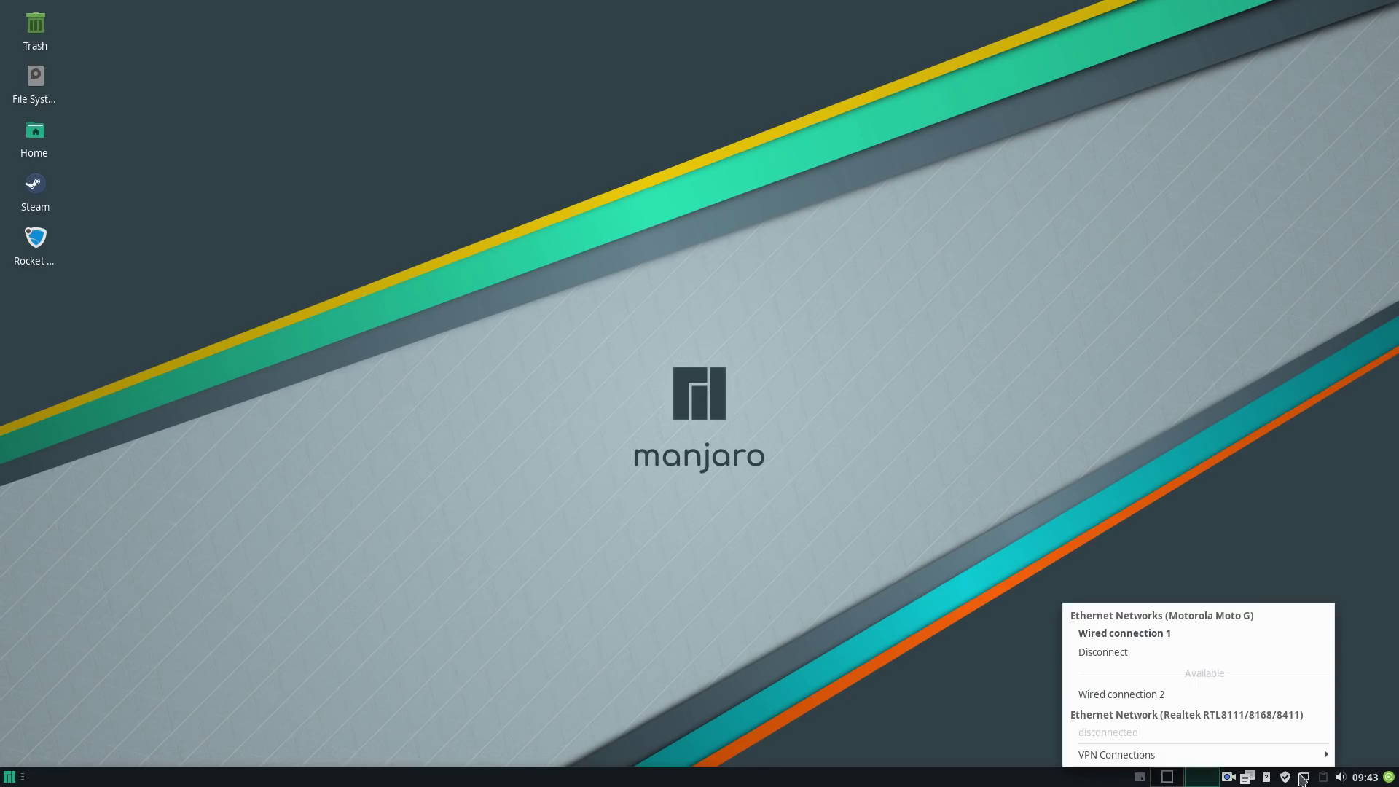
left_click(1304, 778)
- Open and close the Package Manager, then clear the clipboard history and confirm with OK
left_click(1286, 777)
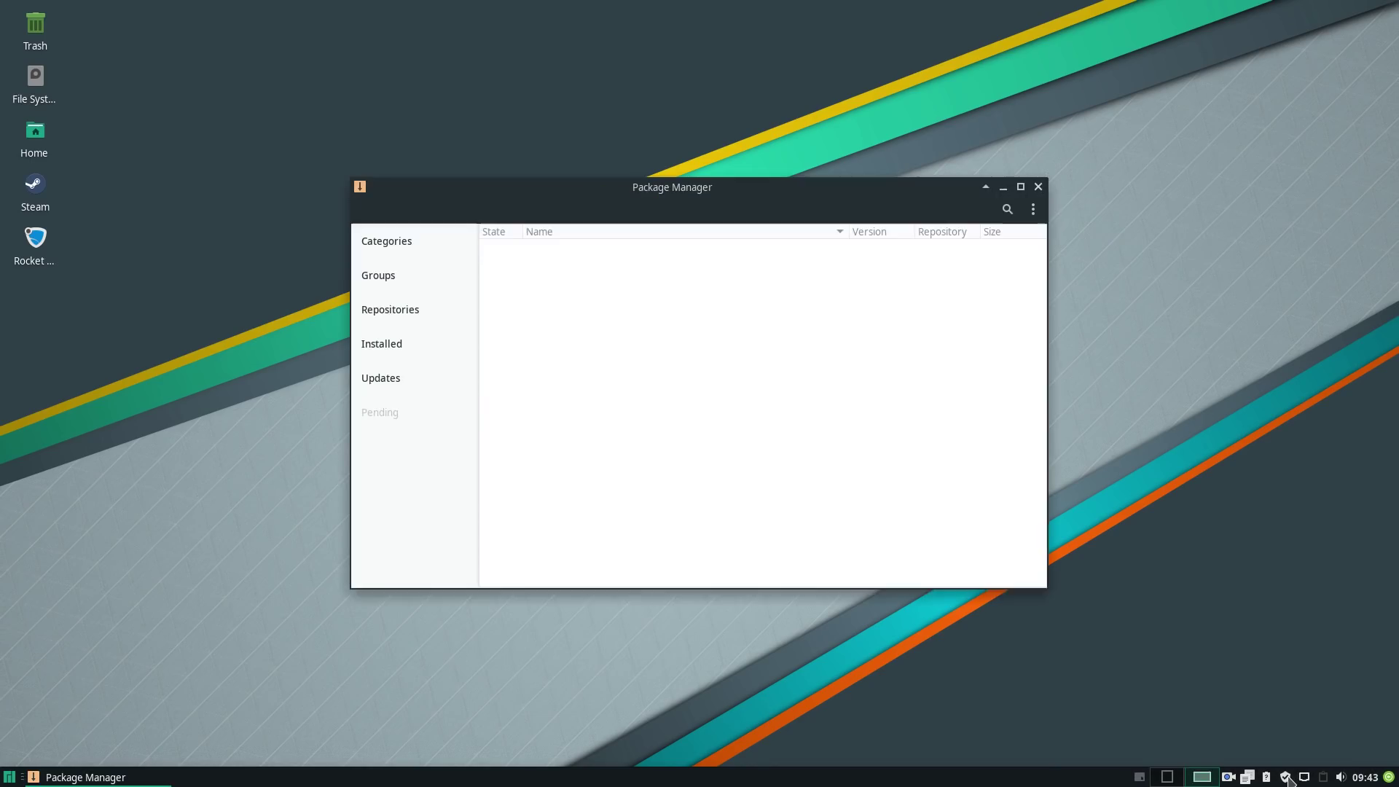
left_click(1038, 189)
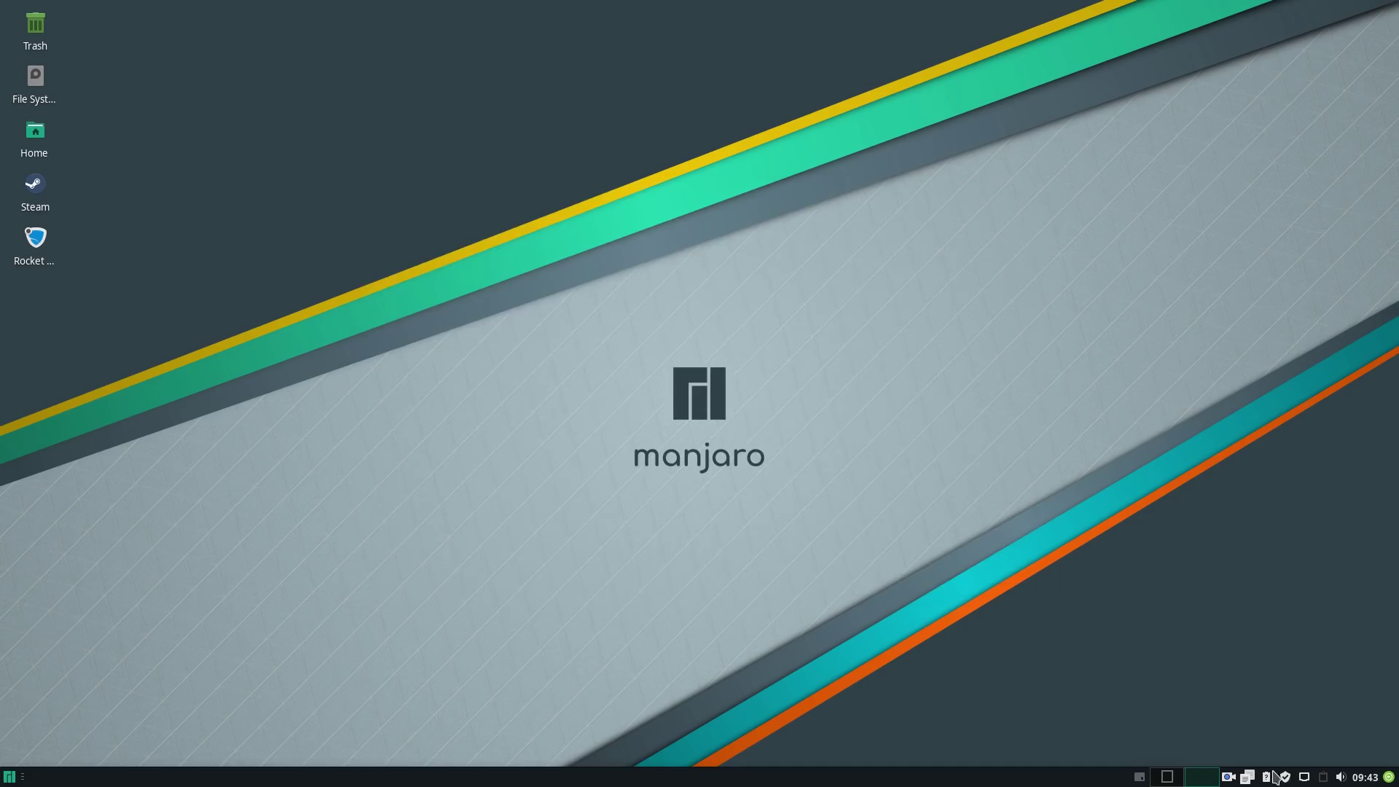
left_click(1249, 778)
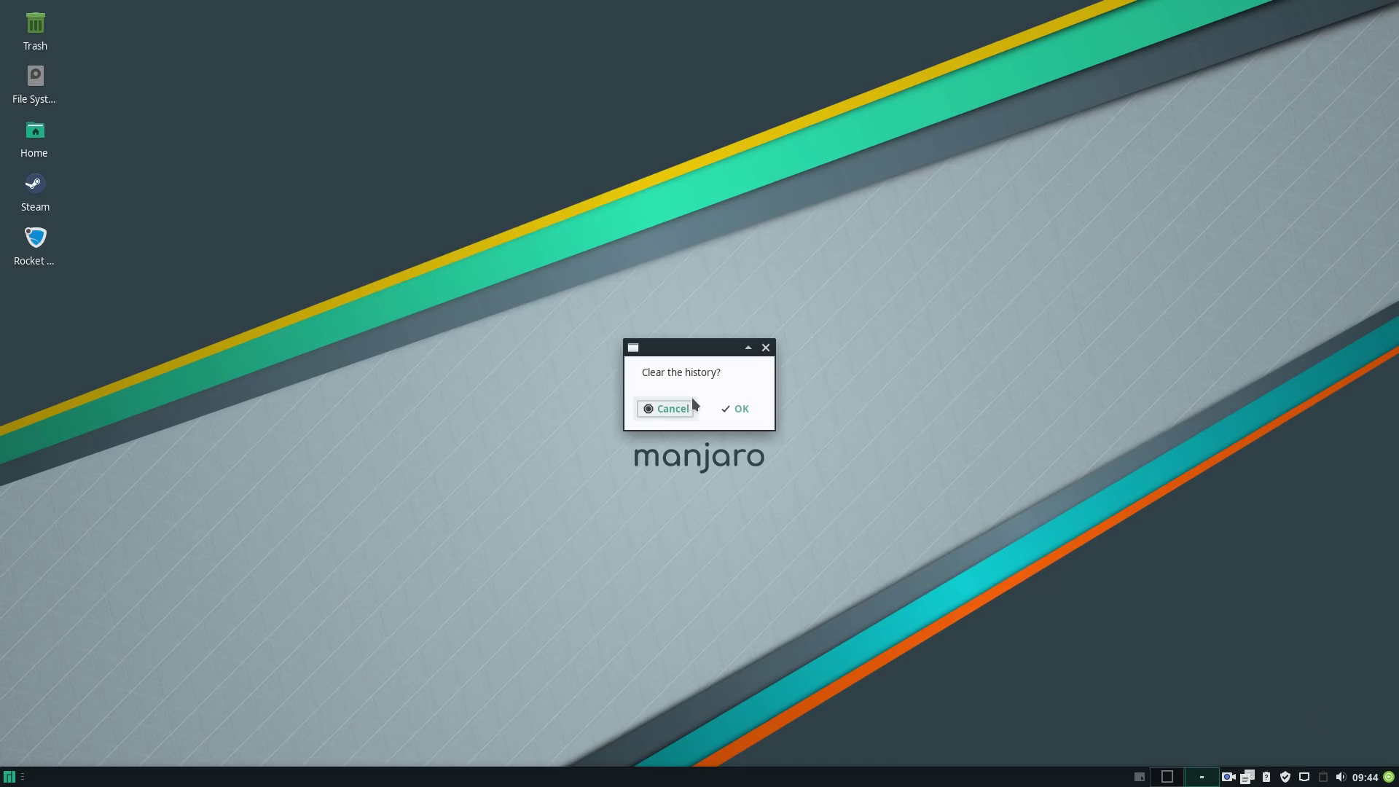
left_click(736, 411)
- Open the Home folder in Thunar as a smaller window moved to the left
right_click(444, 189)
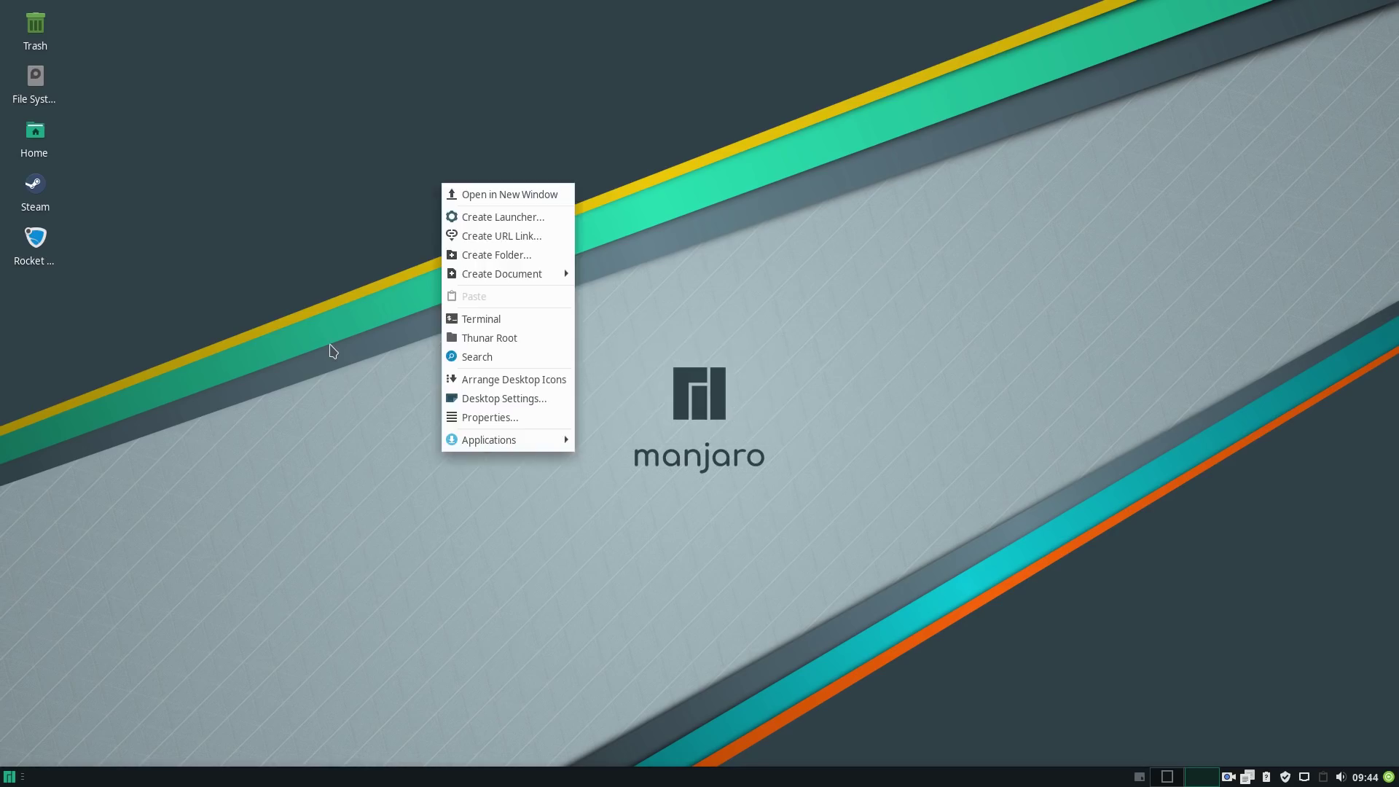
left_click(333, 352)
double_click(45, 139)
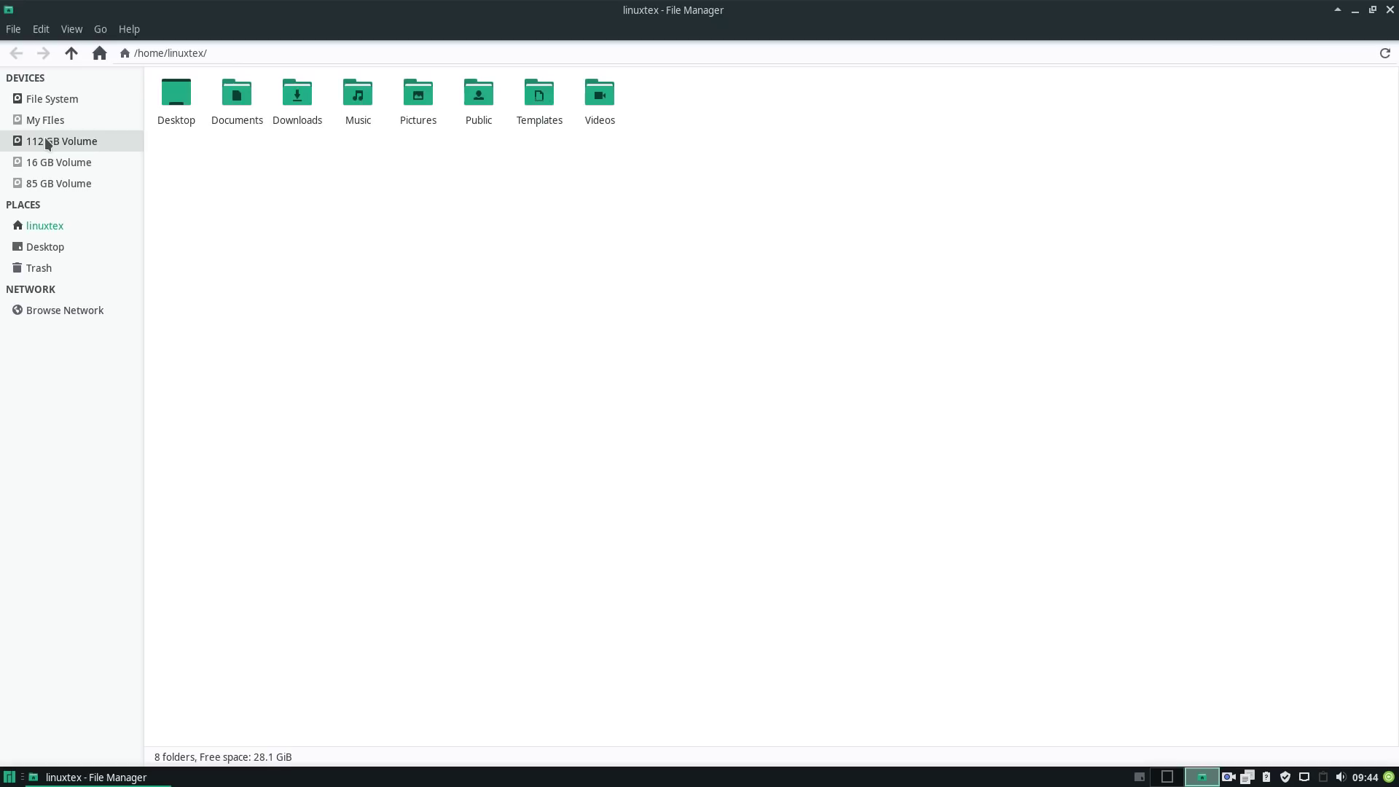
left_click(1372, 9)
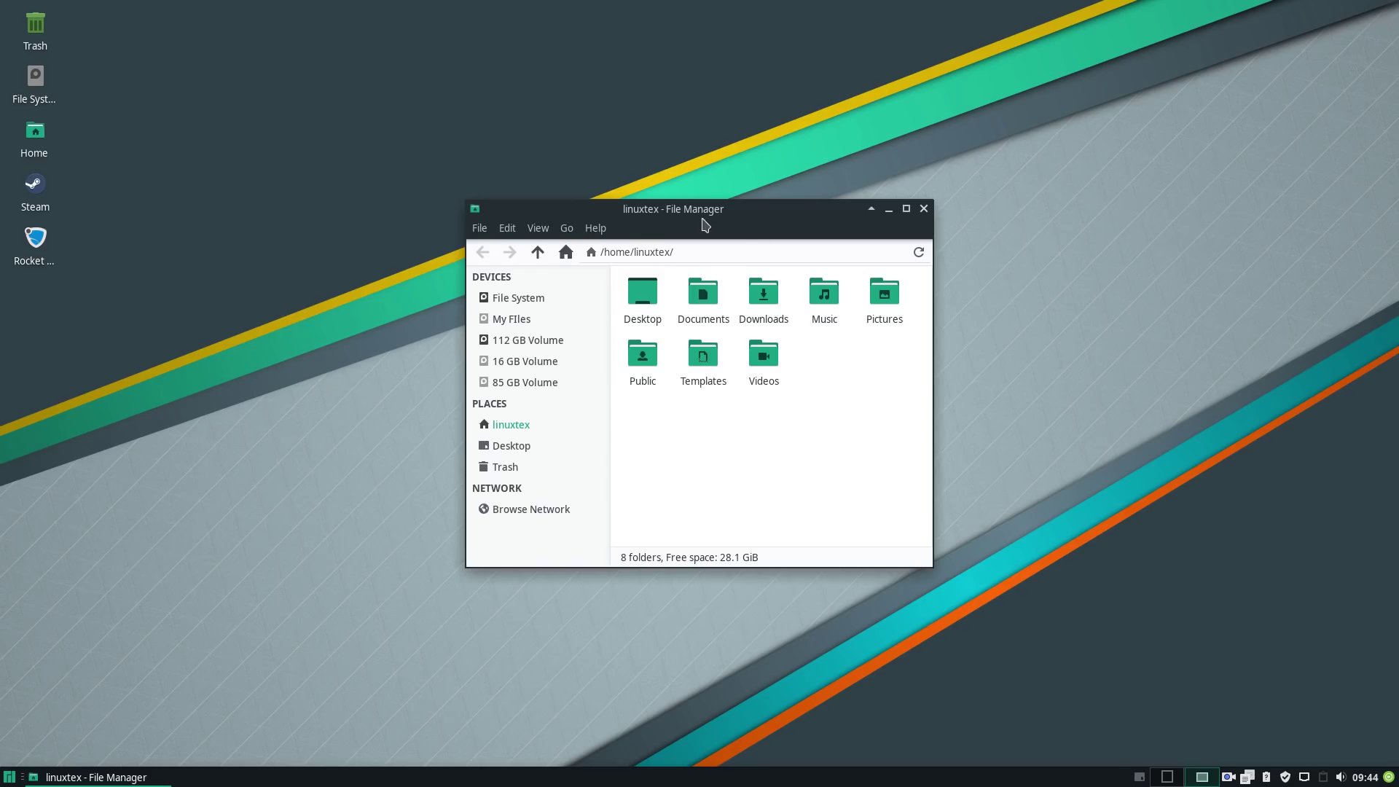
mouse_move(689, 223)
left_mouse_down()
mouse_move(456, 251)
mouse_move(542, 180)
left_mouse_up()
- Browse My FIles, the 112 GB Volume and File System, then return to linuxtex
left_click(393, 267)
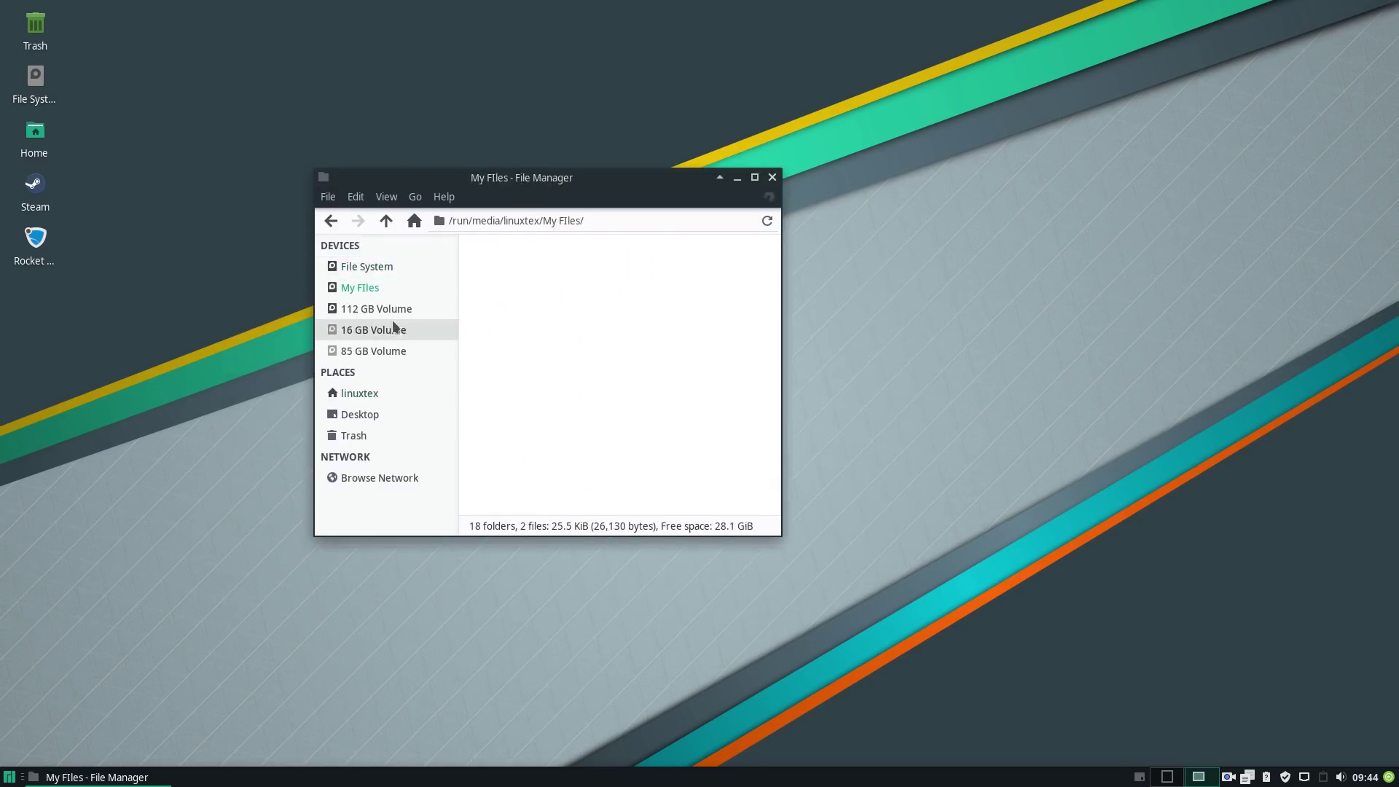
left_click(393, 309)
left_click(396, 271)
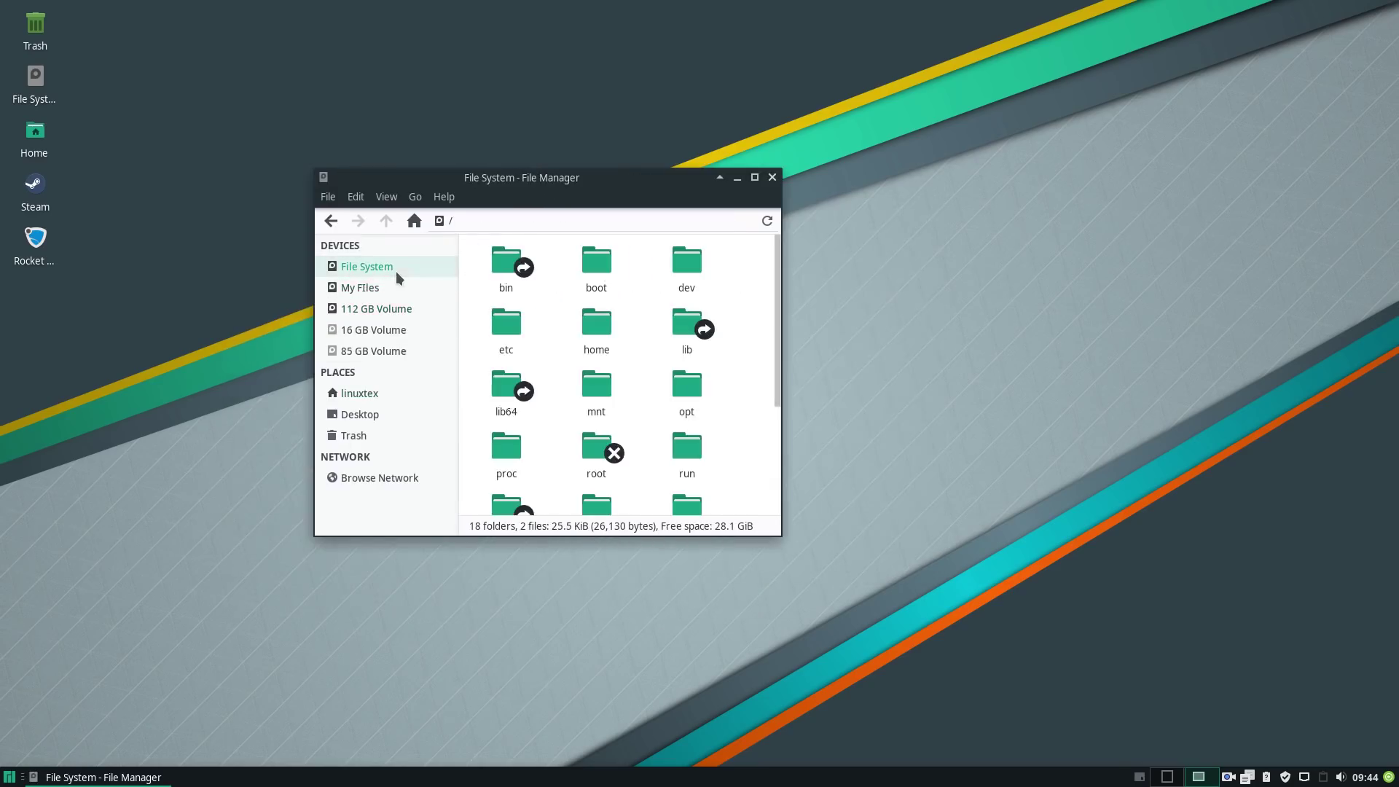
left_click(388, 392)
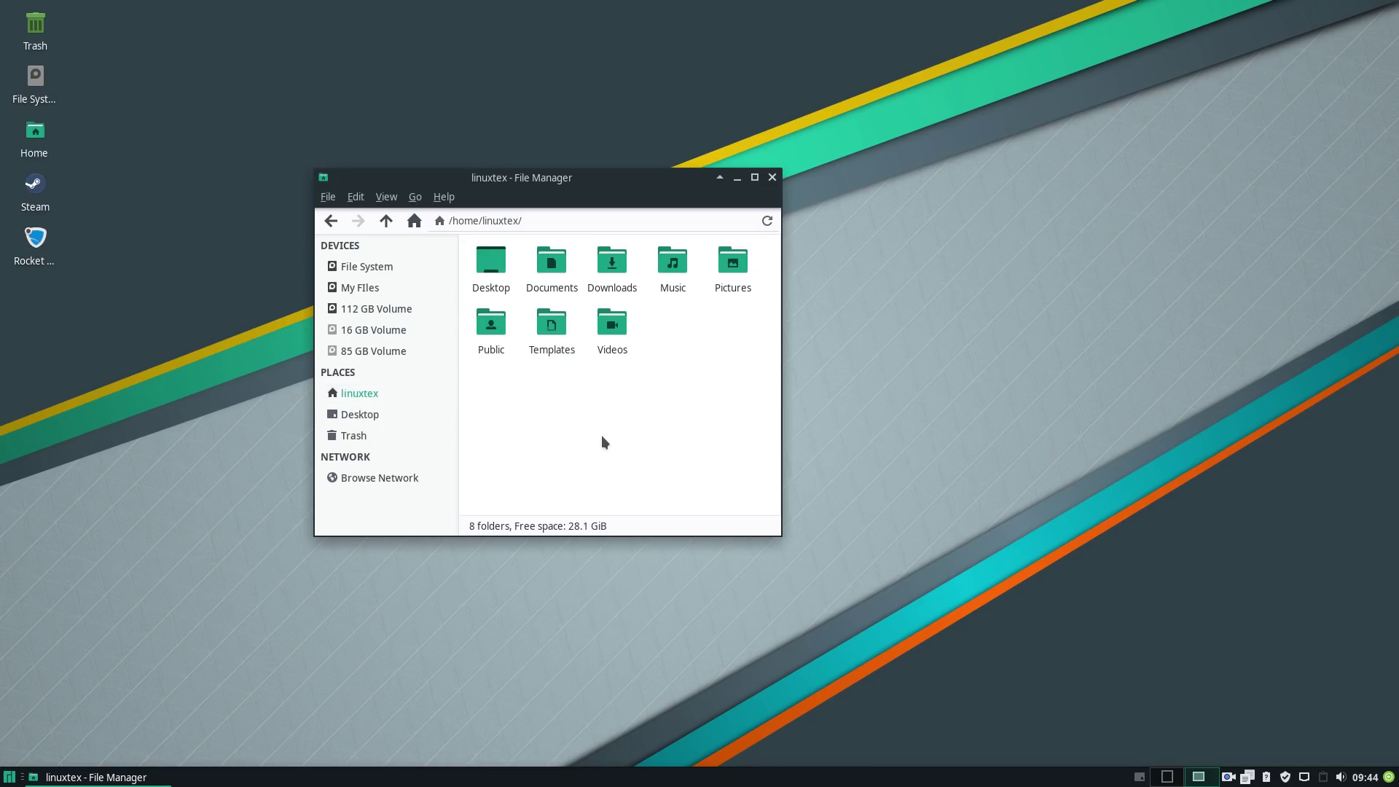
- Drop down the F12 terminal, move it lower, then hide it again
key("F12")
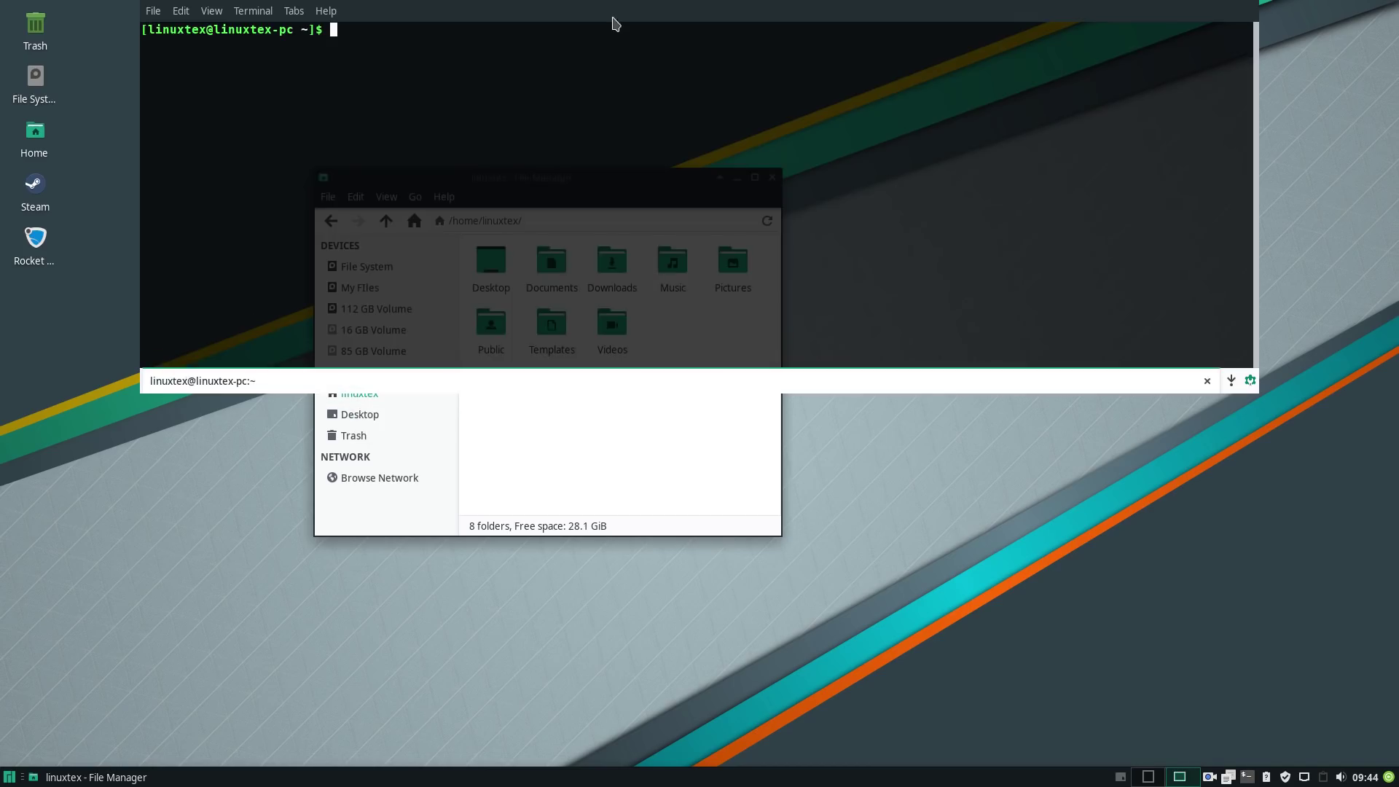
left_click_drag(613, 23, 622, 86)
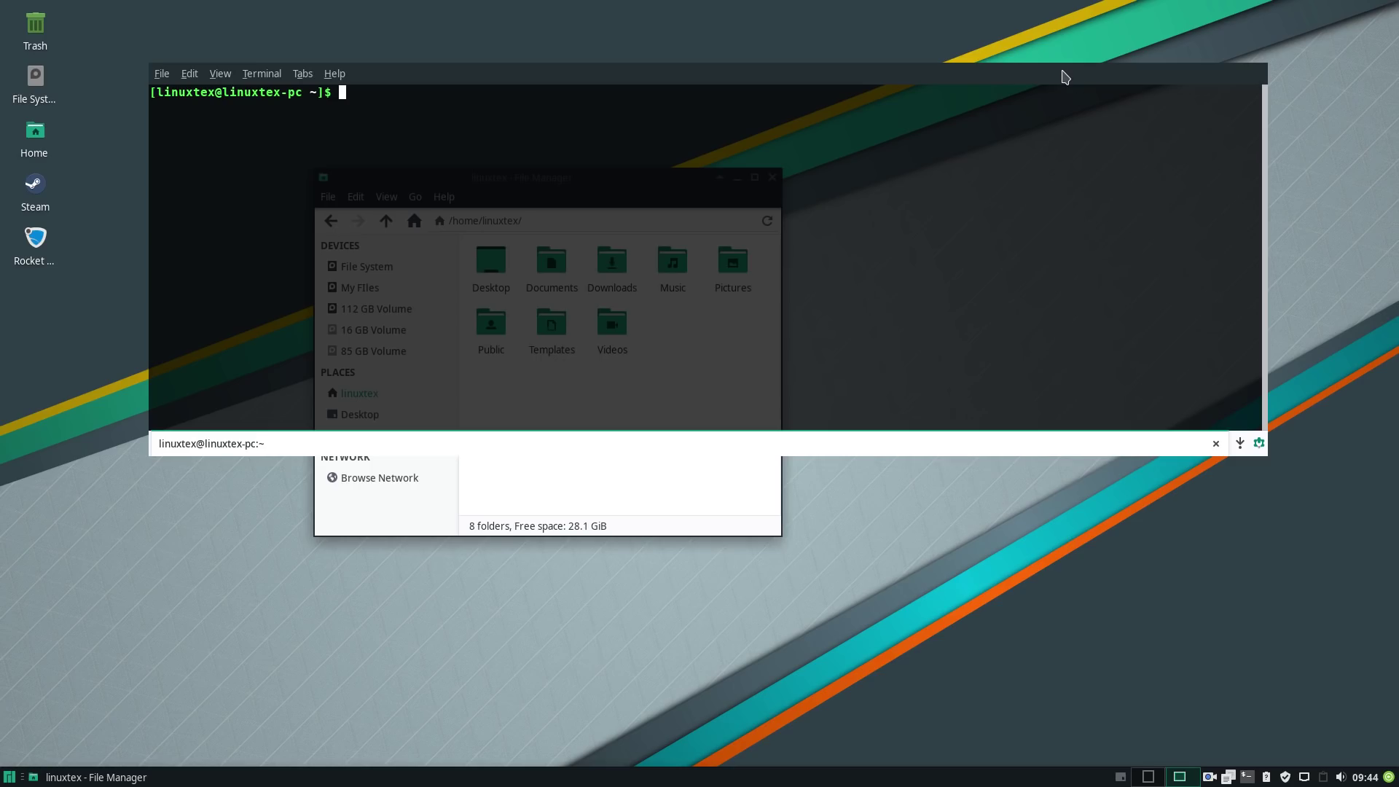
key("F12")
- Launch Firefox on the manjaro.org homepage and bring the file manager in front
key("super")
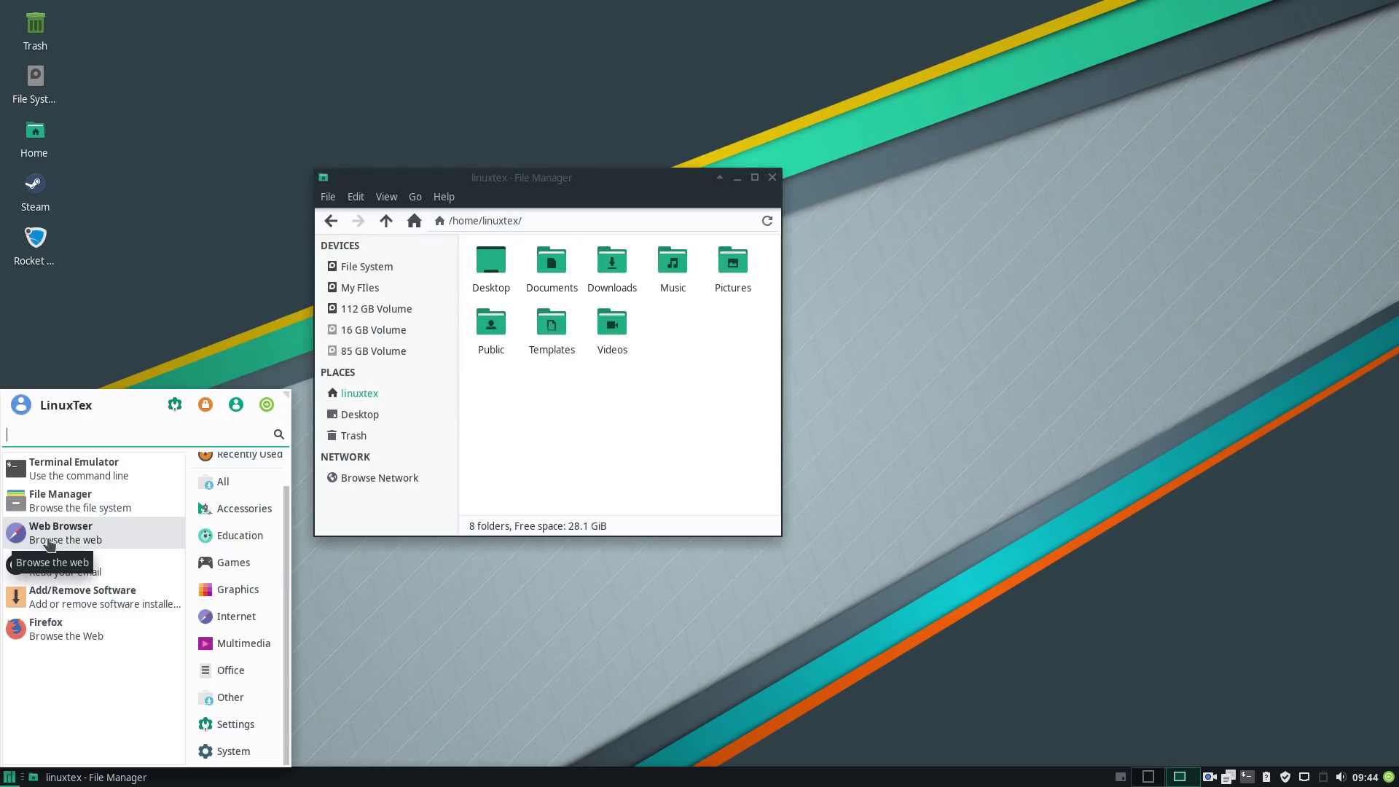
left_click(108, 644)
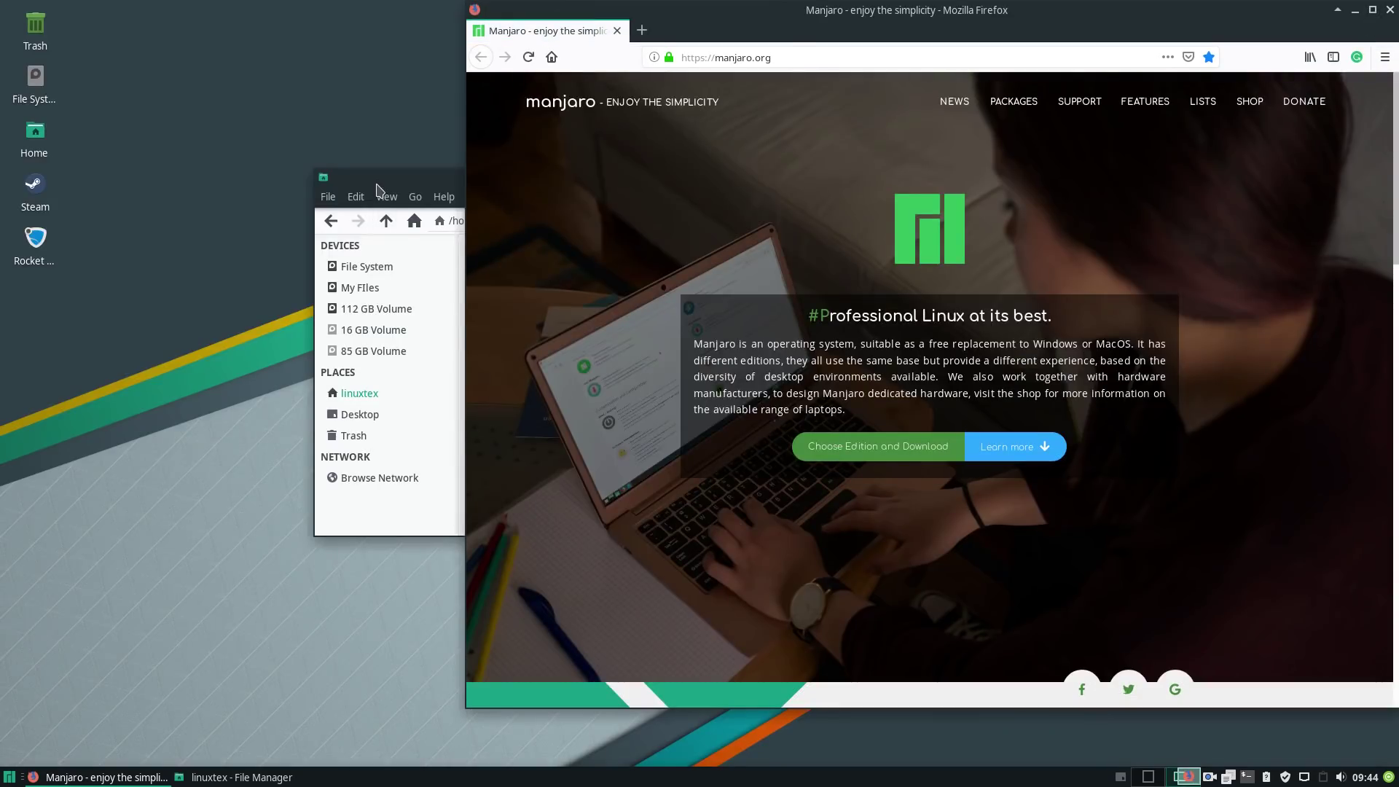
left_click(378, 182)
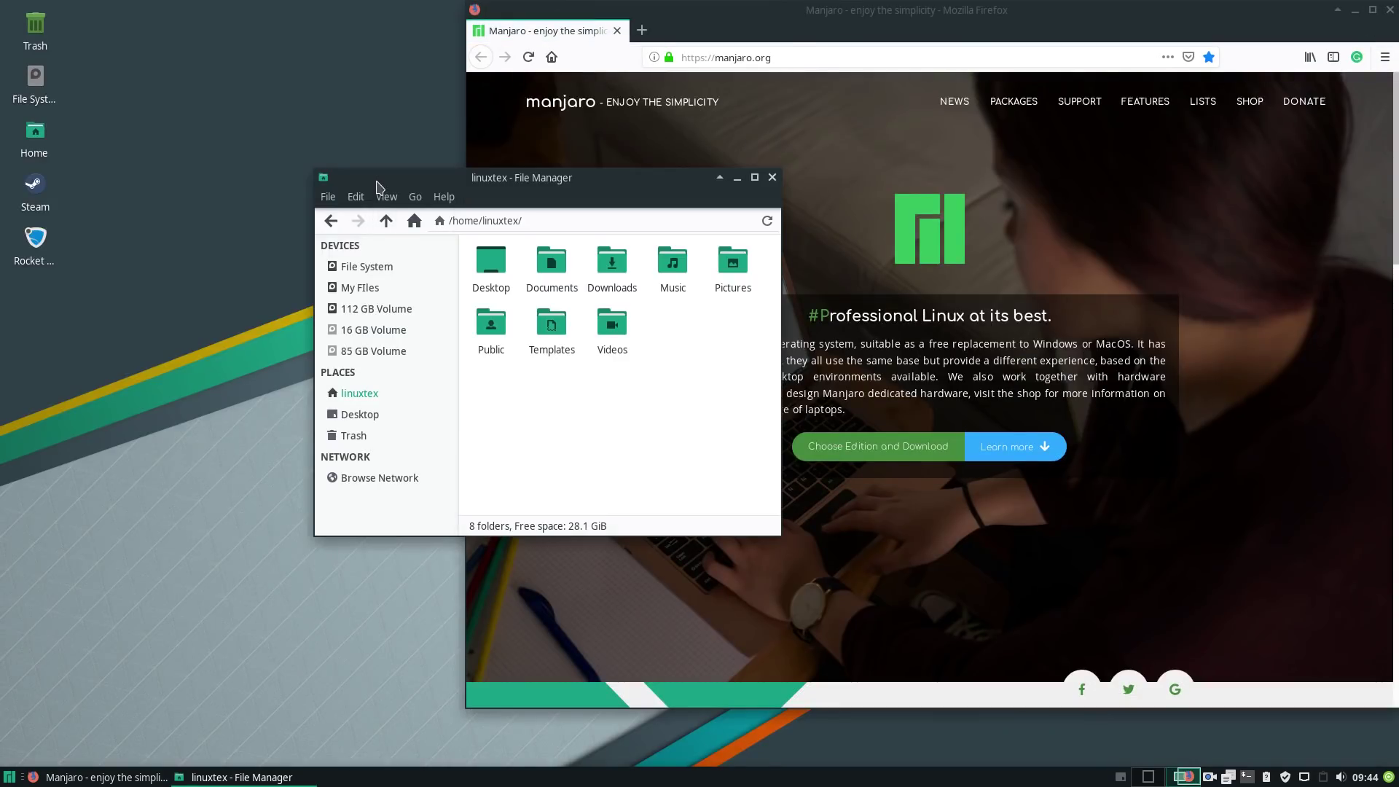
- Move and maximize the file manager, minimize it, then close Firefox
left_click_drag(593, 182, 355, 296)
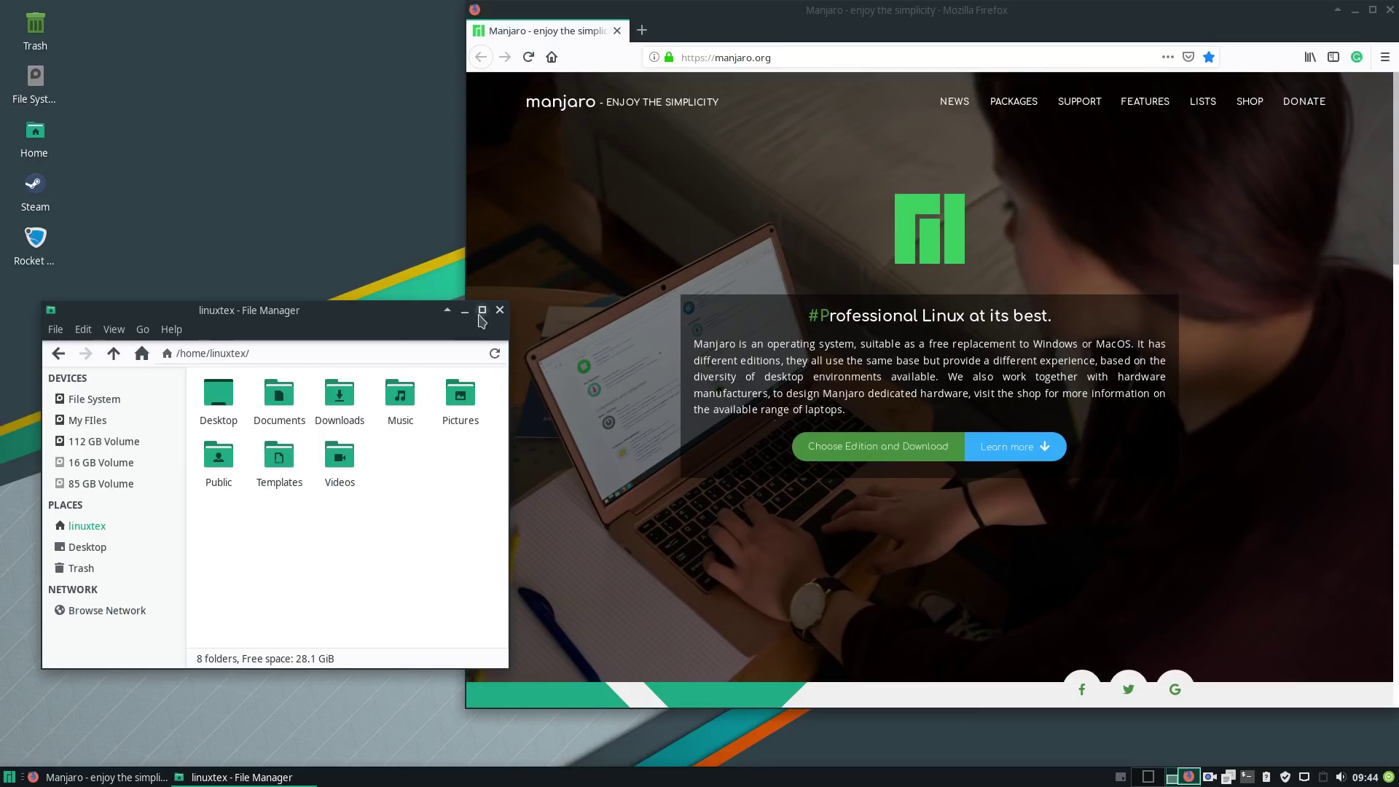
double_click(480, 293)
left_click(1357, 10)
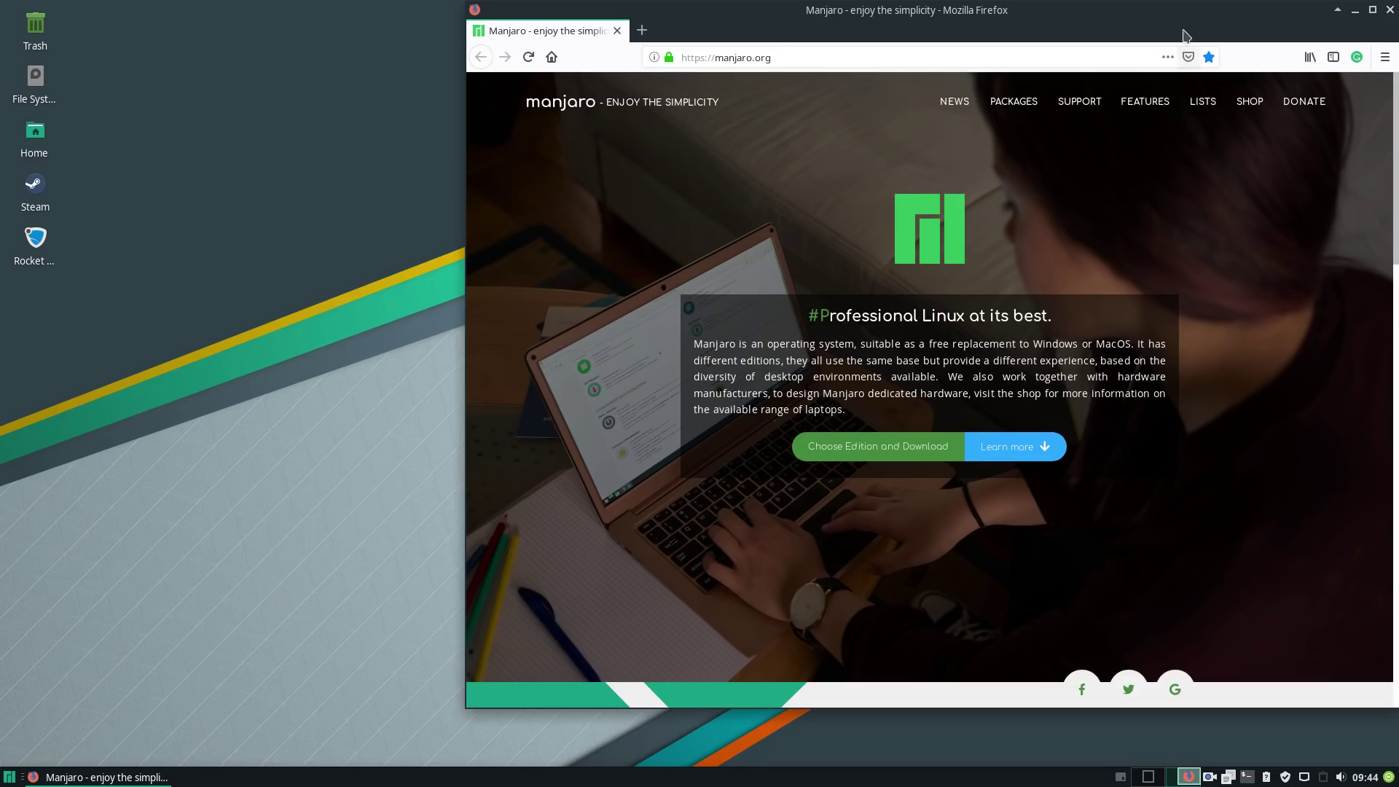
mouse_move(1368, 34)
left_mouse_down()
mouse_move(1250, 34)
mouse_move(1205, 125)
left_mouse_up()
left_click(1224, 107)
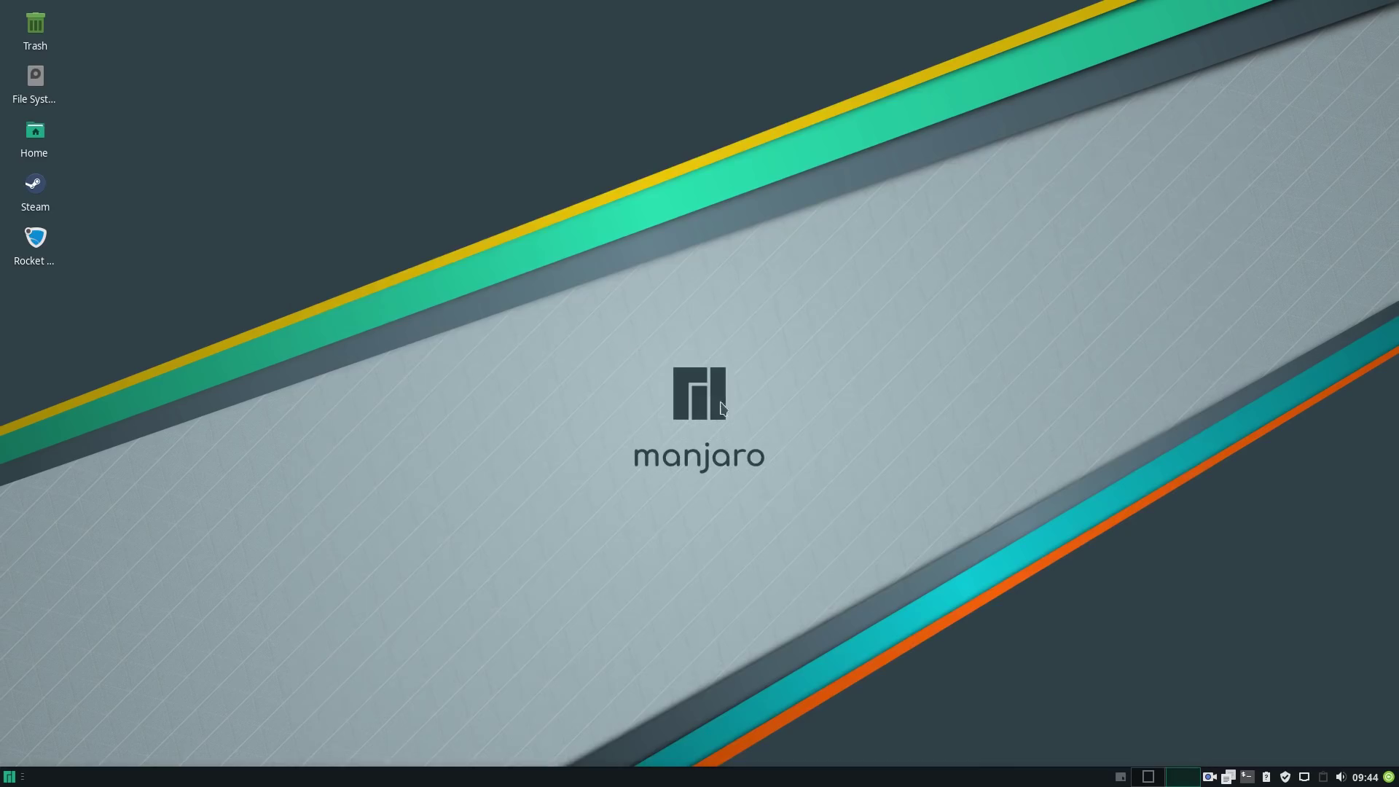
- Open Desktop Settings from the desktop menu and set the dark Manjaro wallpaper
right_click(598, 295)
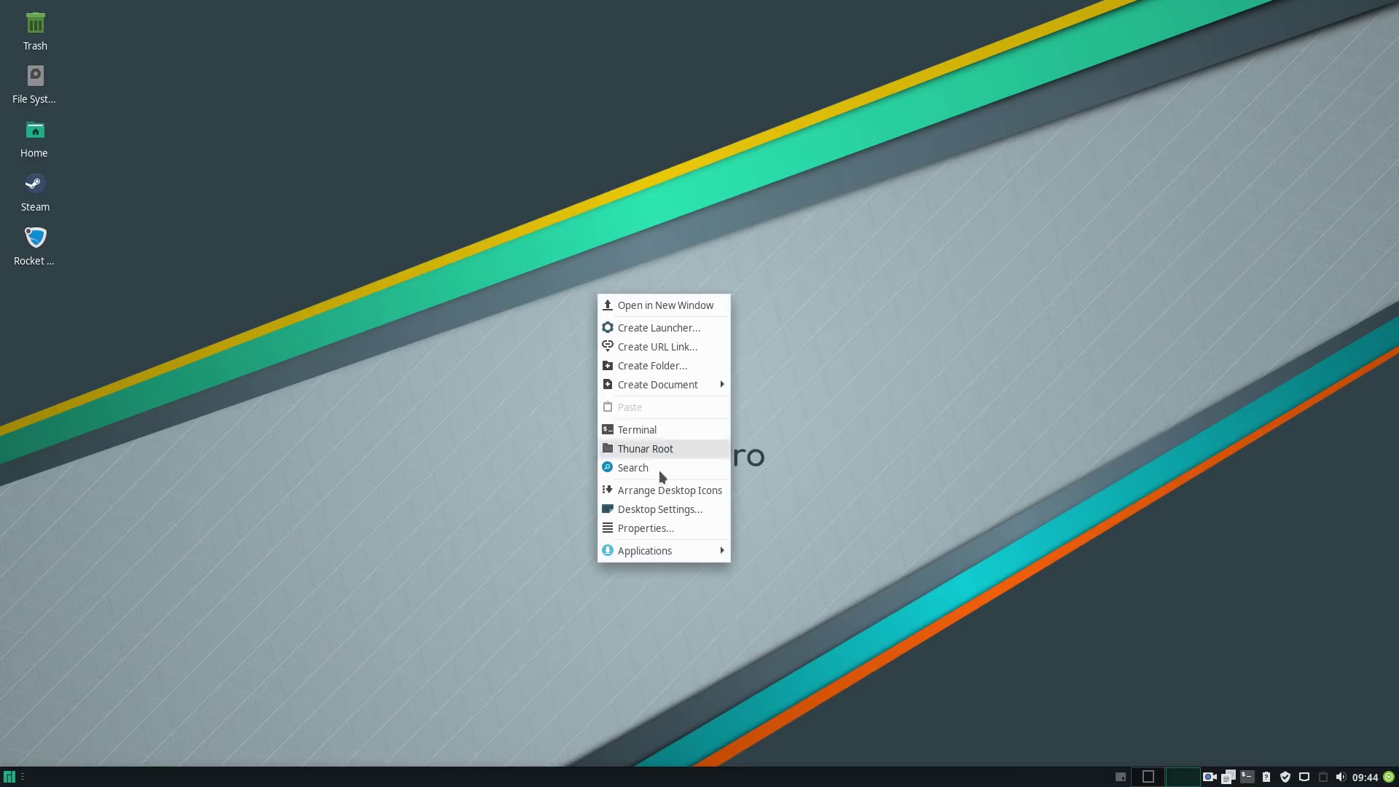
left_click(670, 509)
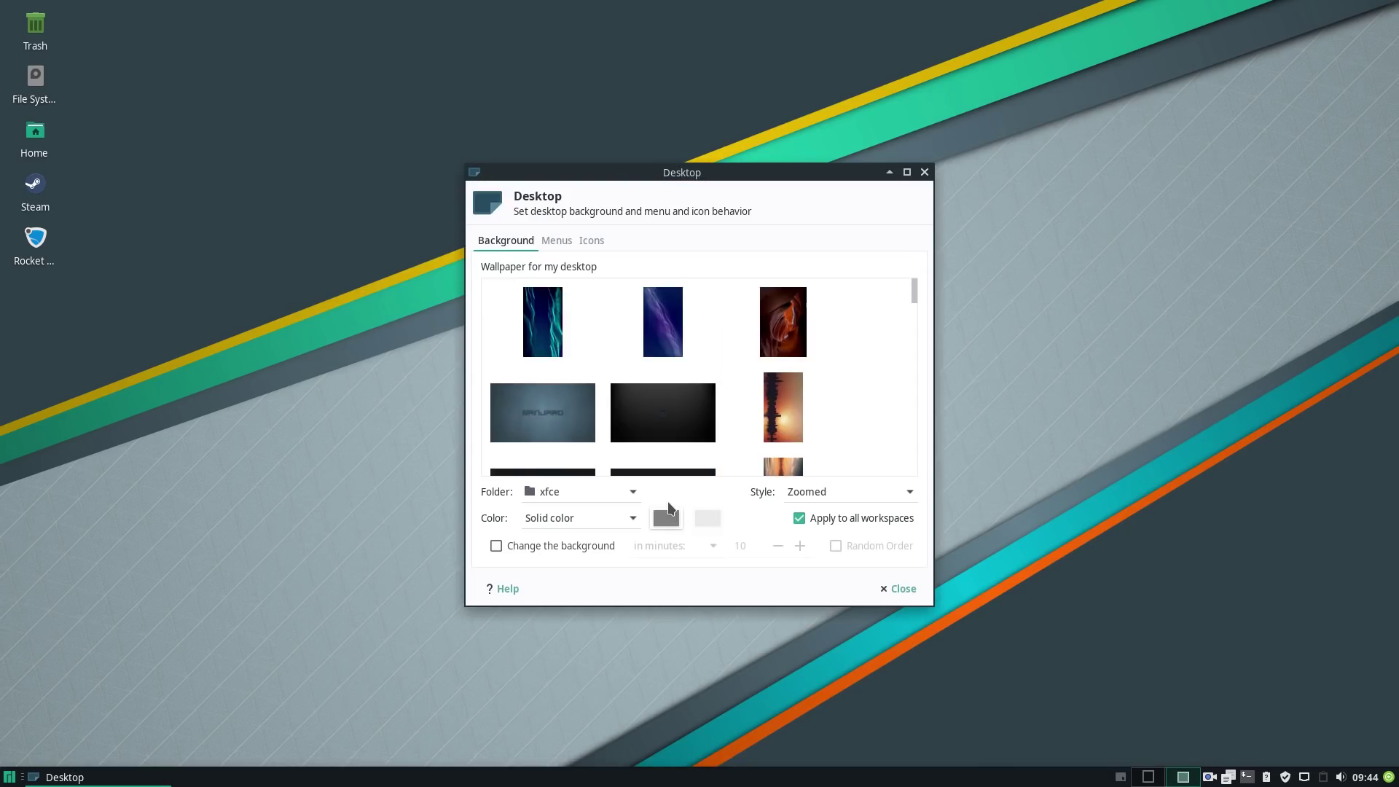
scroll(594, 401, "down", 3)
scroll(580, 375, "down", 2)
left_click(658, 397)
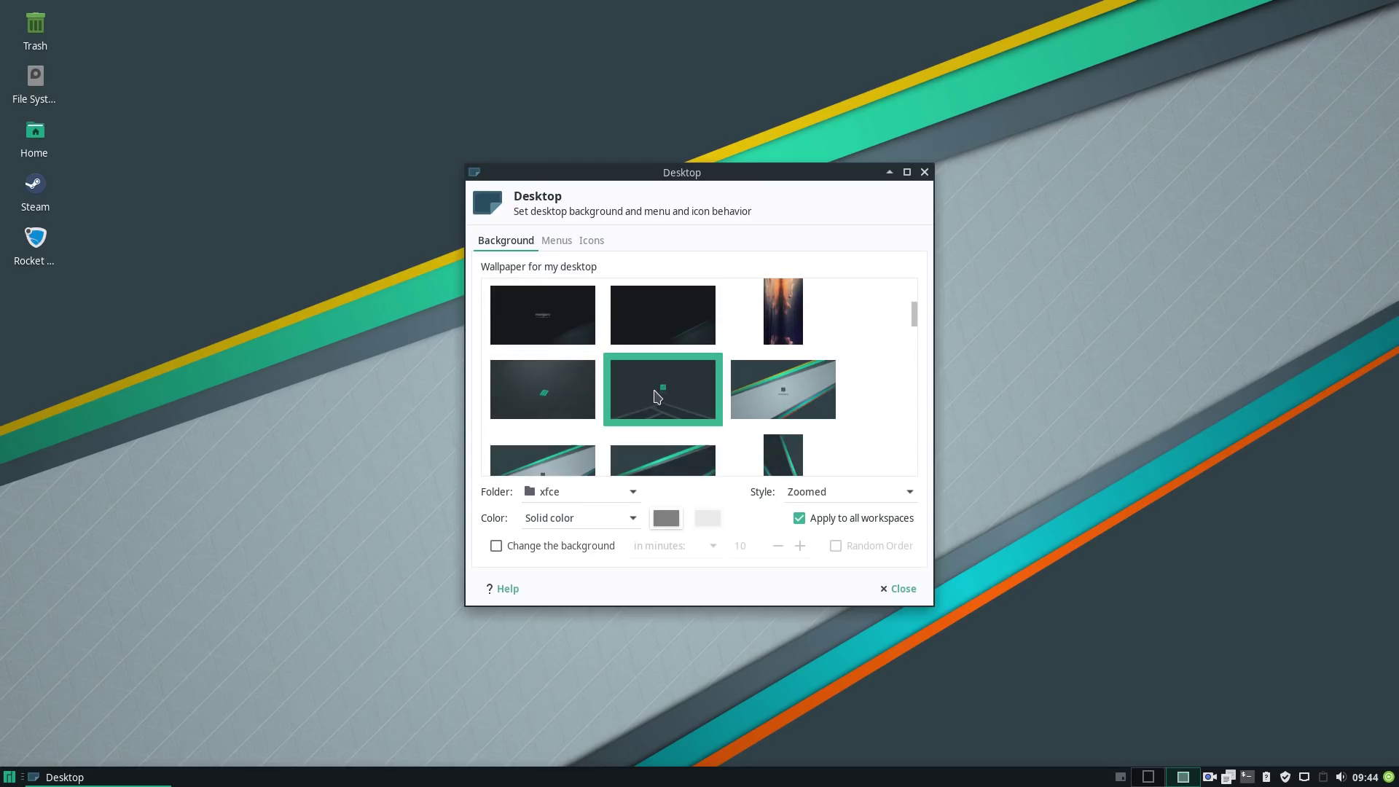
mouse_move(812, 172)
left_mouse_down()
mouse_move(1258, 233)
mouse_move(1112, 182)
left_mouse_up()
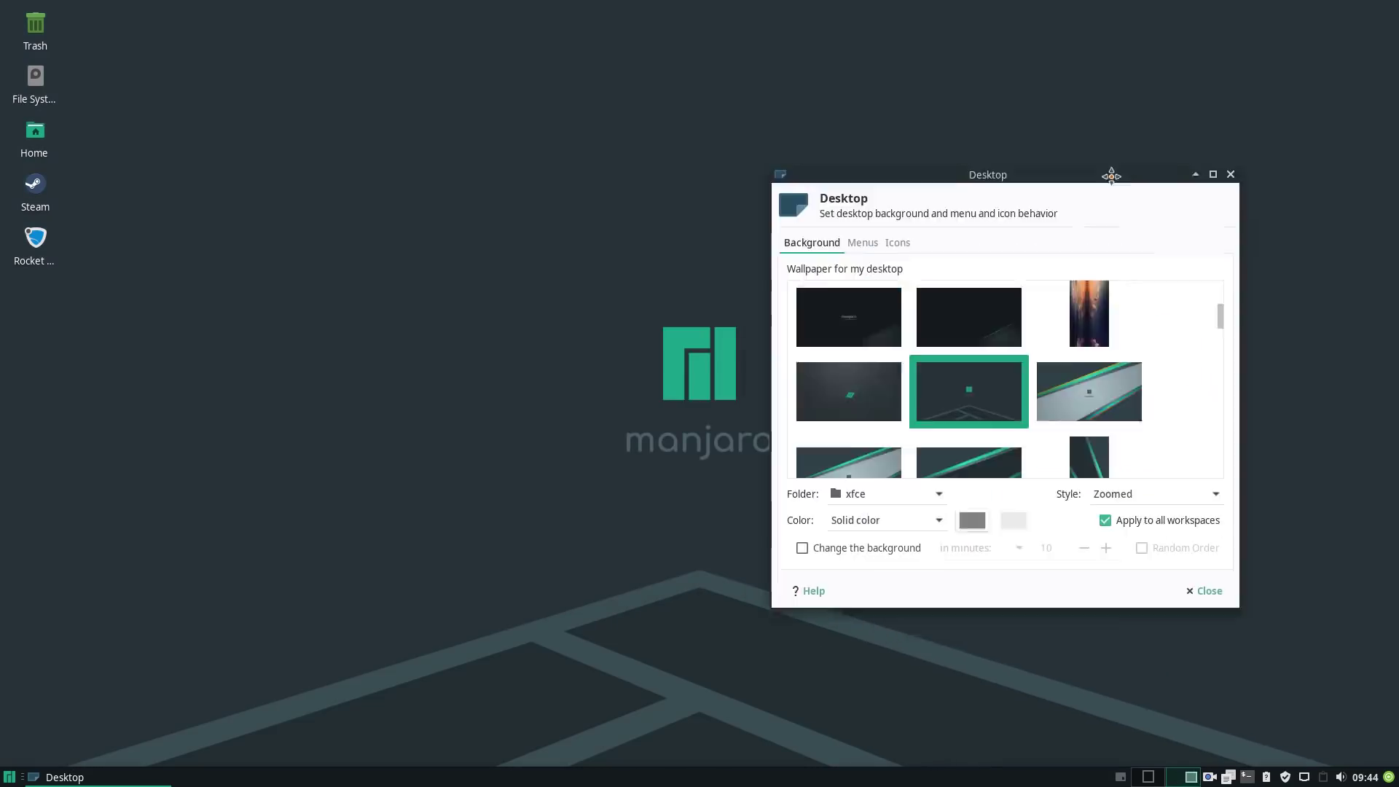
- Try the light grey Manjaro image, then the black-and-white city photo as wallpaper
scroll(969, 415, "down", 2)
left_click(959, 421)
left_click(842, 472)
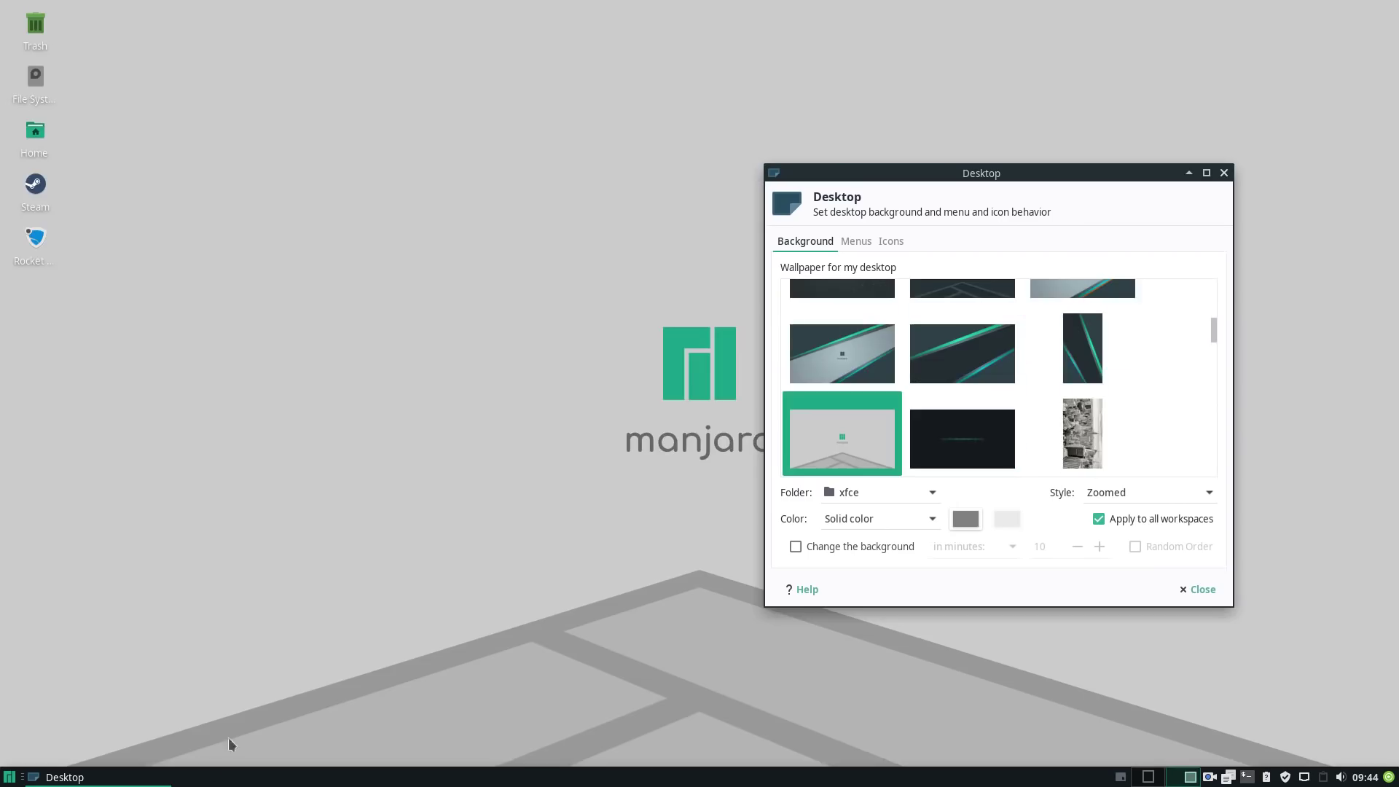
left_click(65, 777)
left_click(64, 776)
left_click(1093, 452)
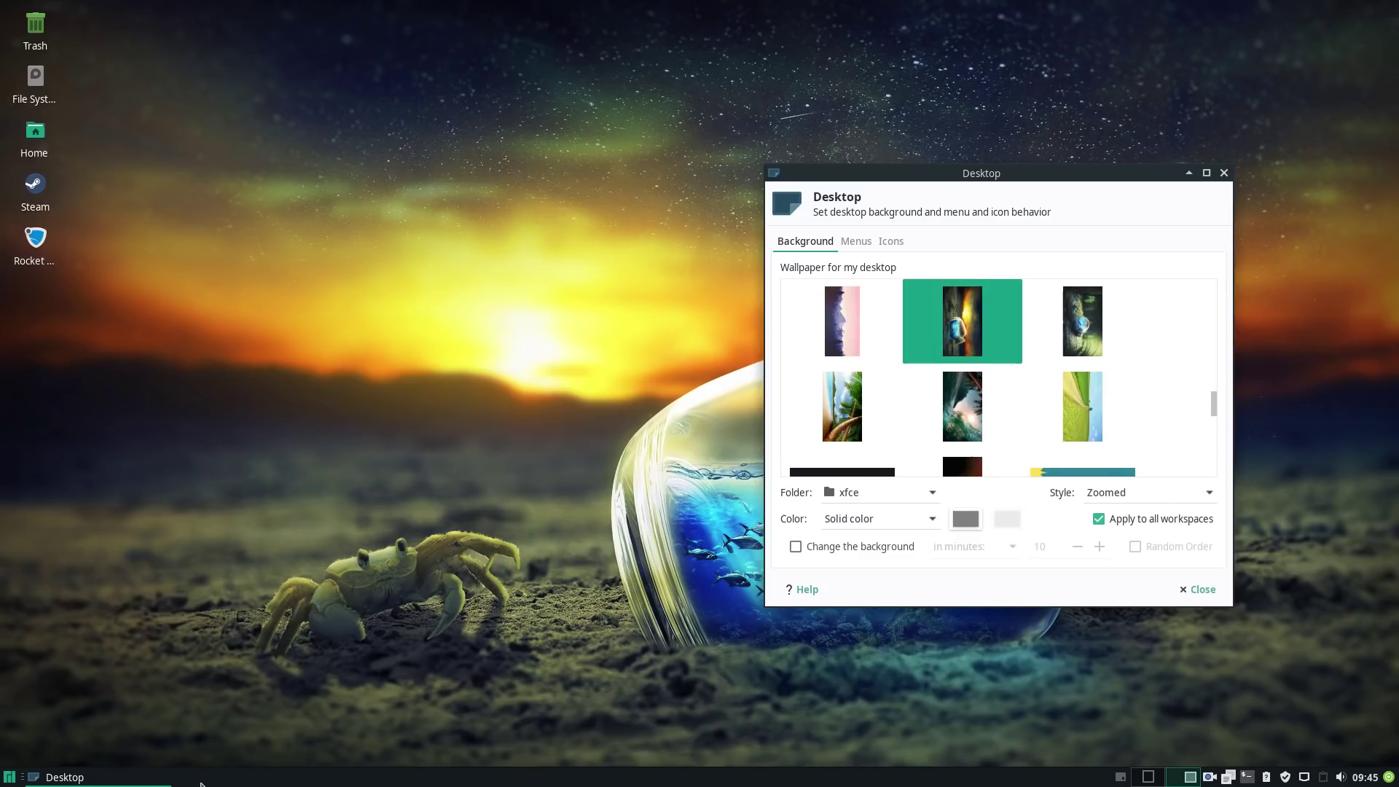
- Set the glass bottle beach image as wallpaper and minimize the settings dialog
left_click(95, 777)
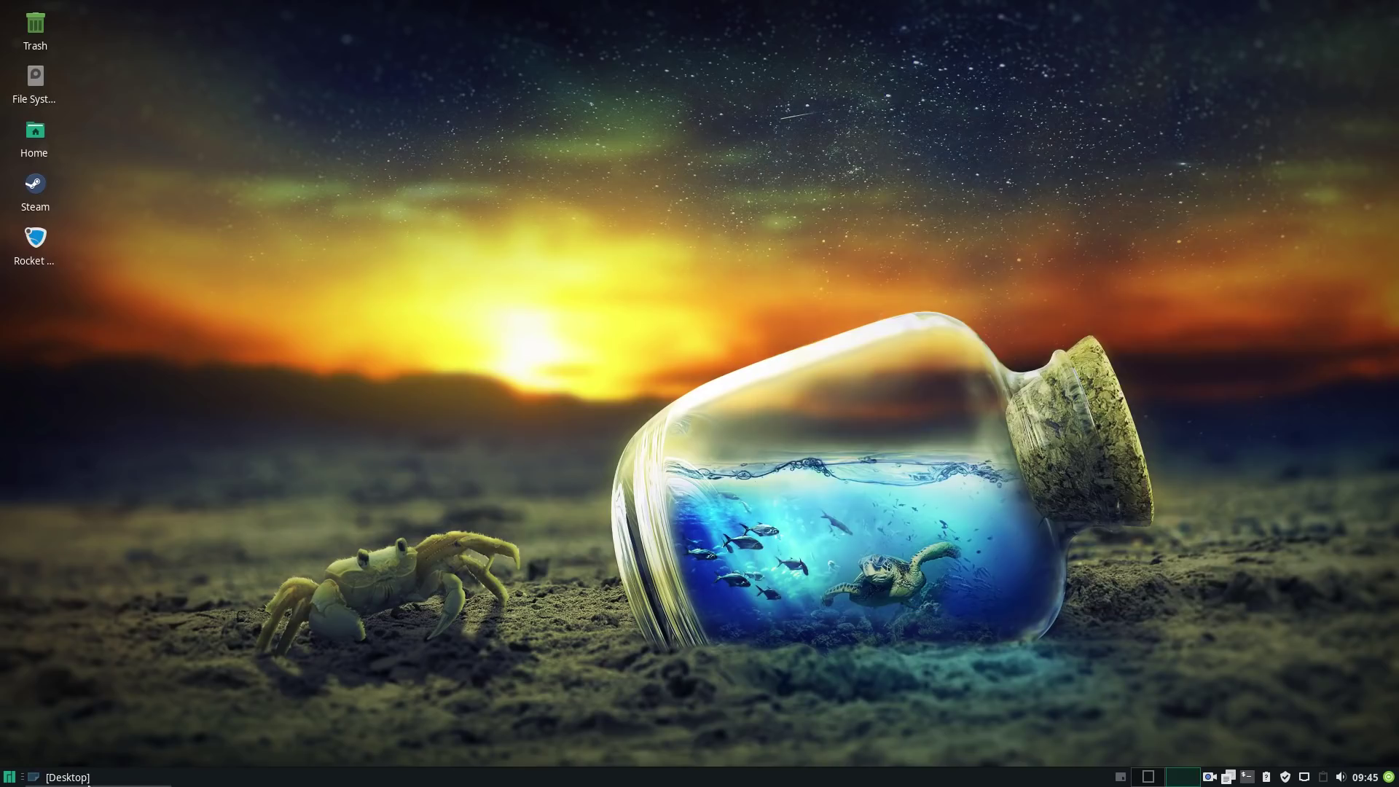
left_click(95, 776)
key("Down")
key("Right")
- Open All Settings from the Whisker menu, move it up-left, maximize it, and select About Me
scroll(924, 447, "down", 1)
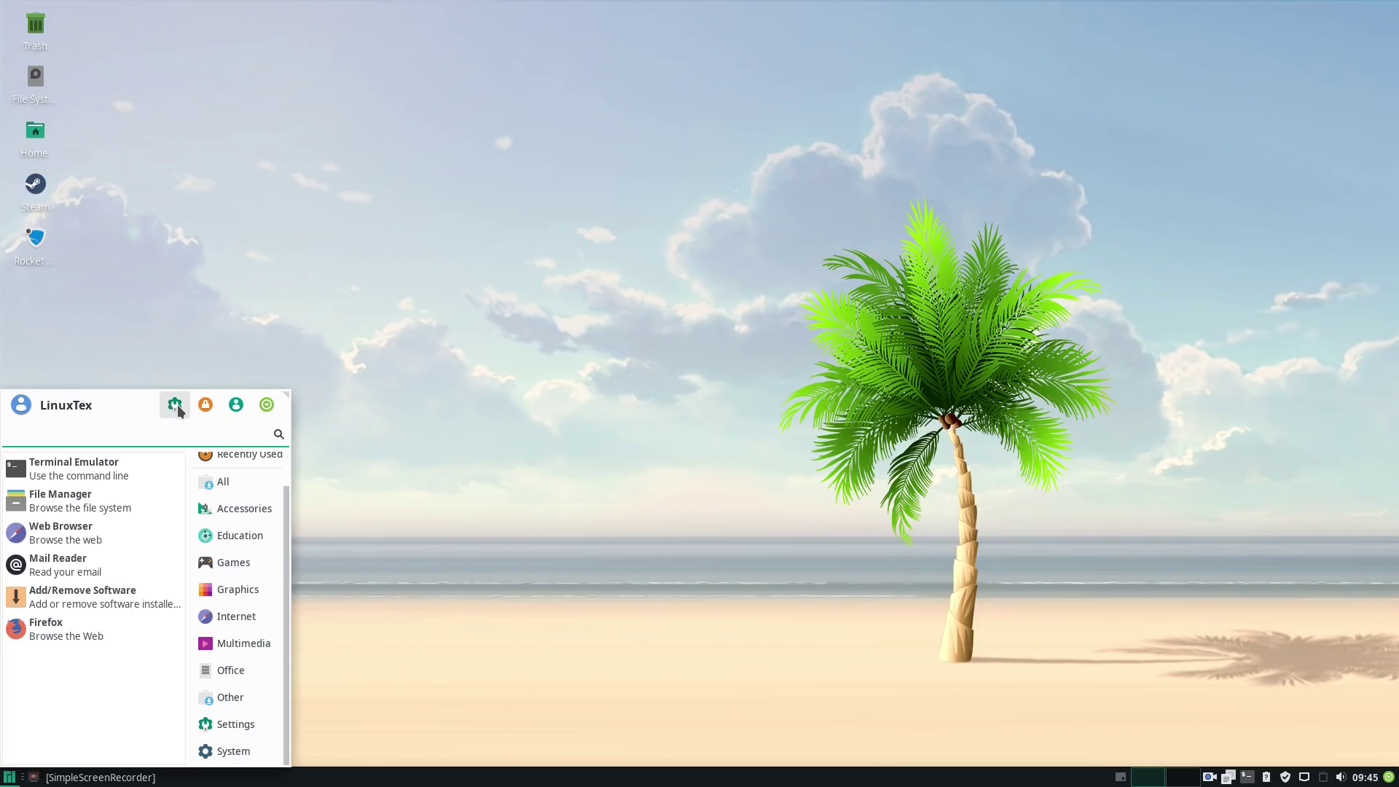
left_click(176, 405)
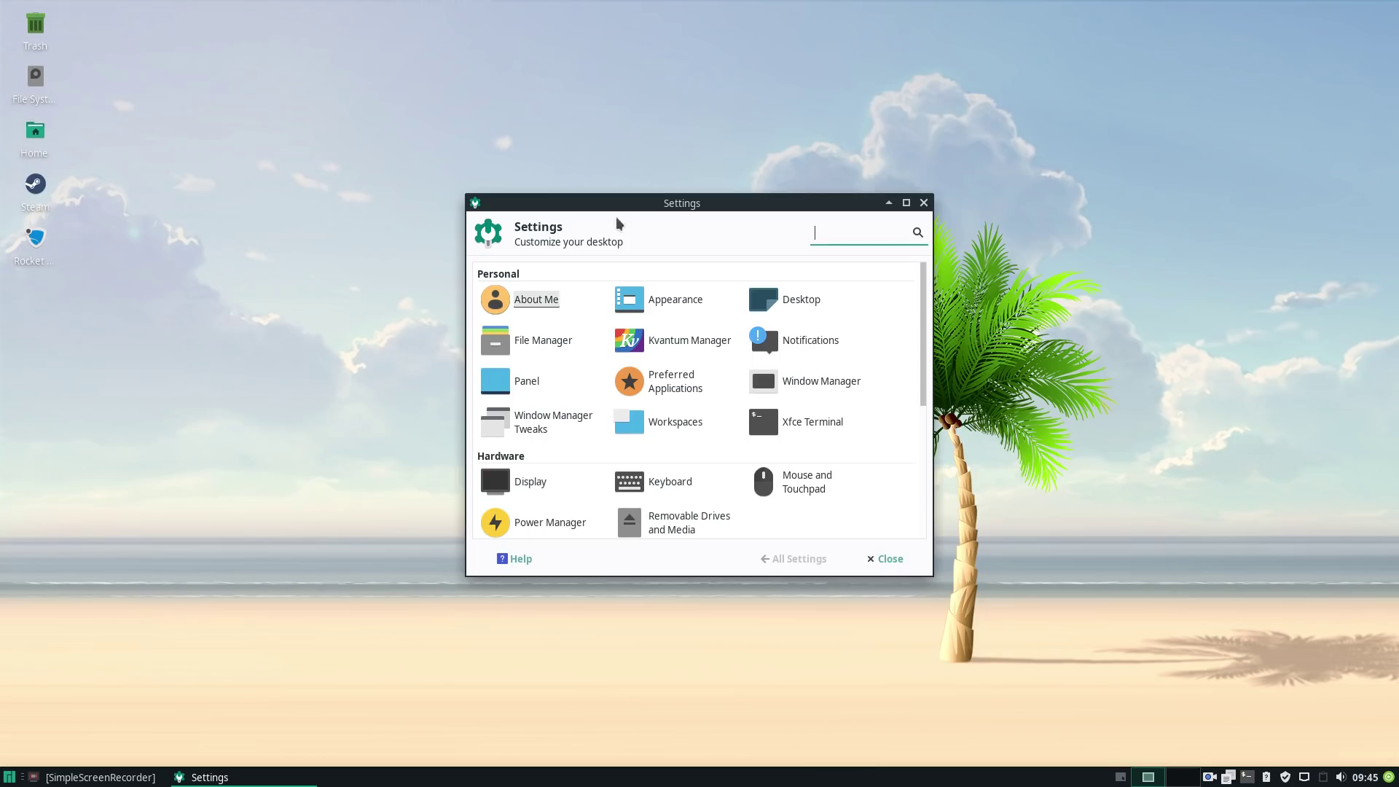
left_click_drag(652, 215, 598, 139)
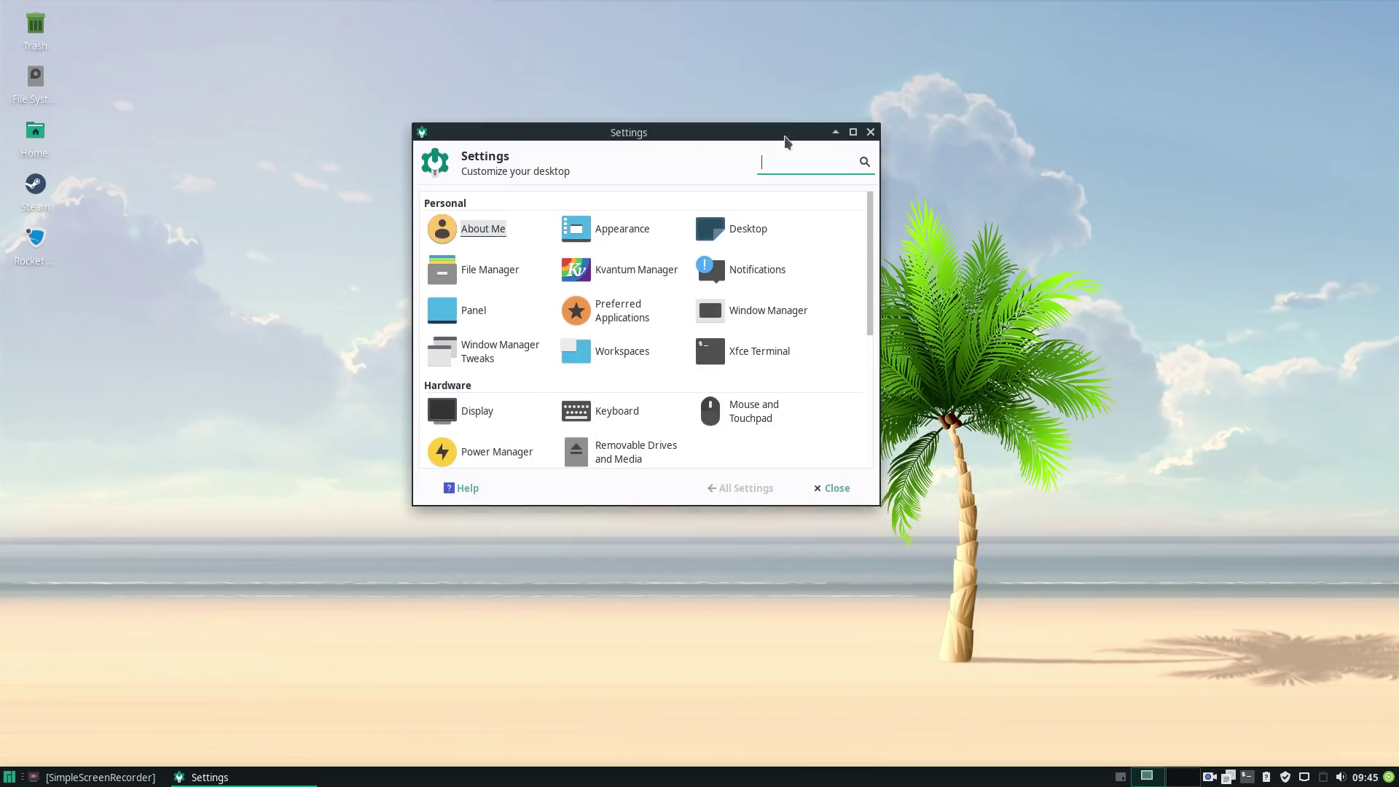
left_click(858, 134)
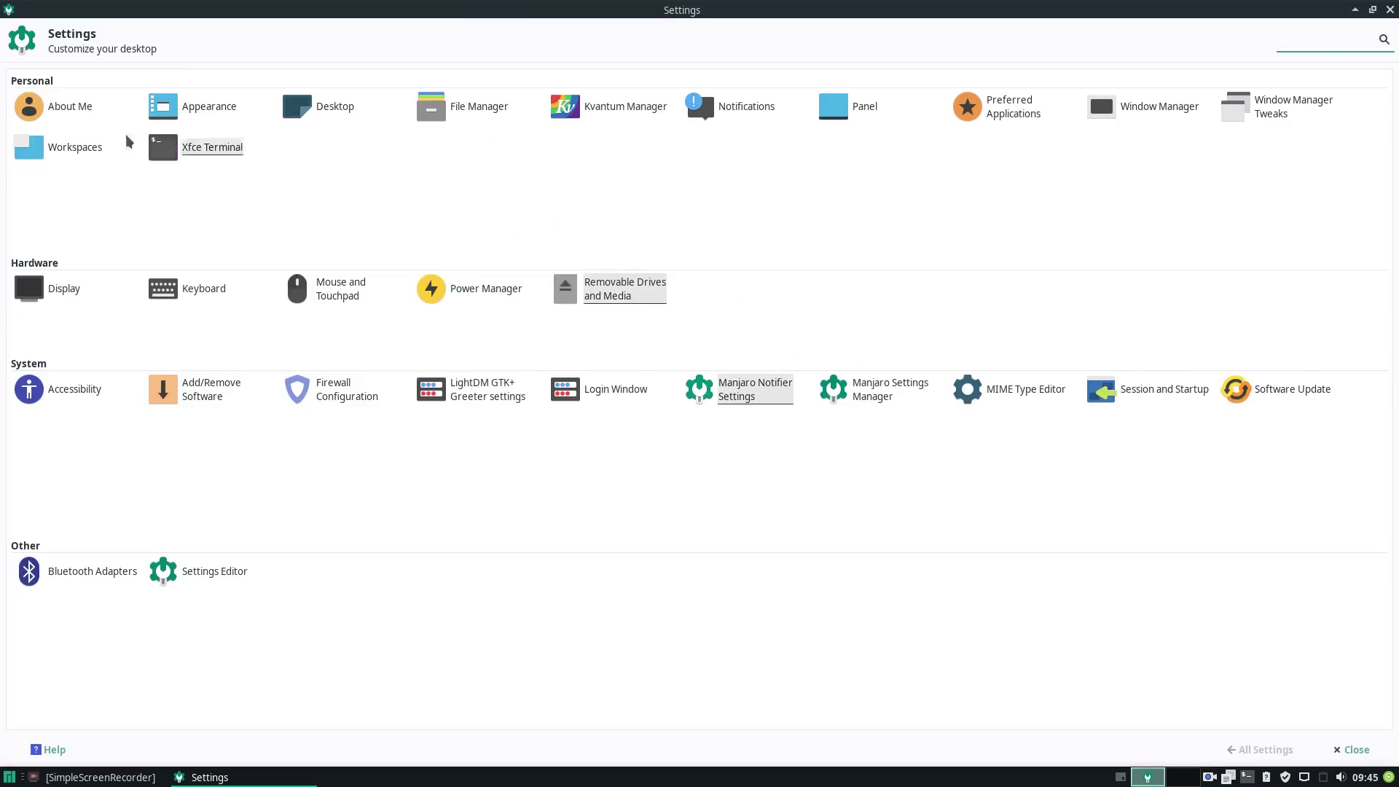
left_click(26, 105)
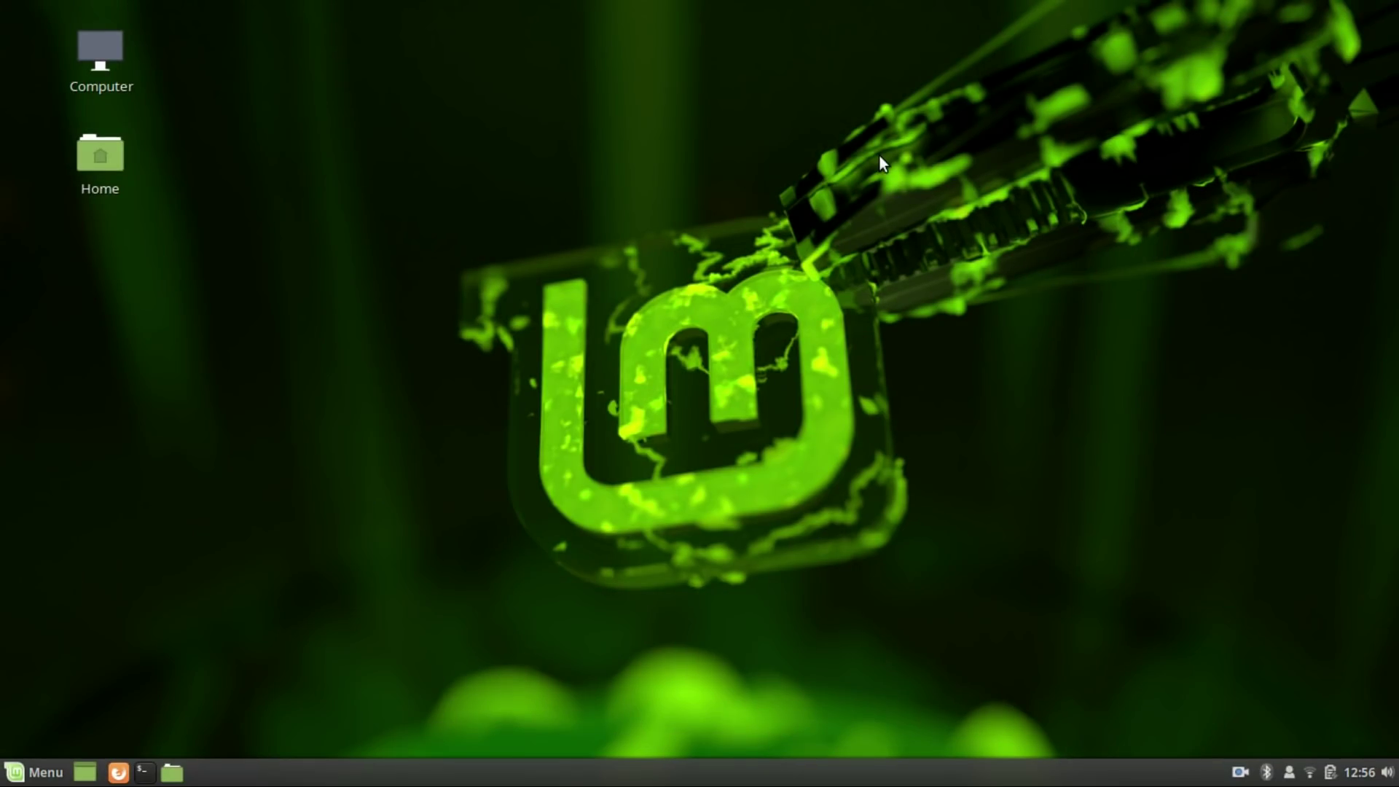
left_click(1270, 761)
left_click(999, 179)
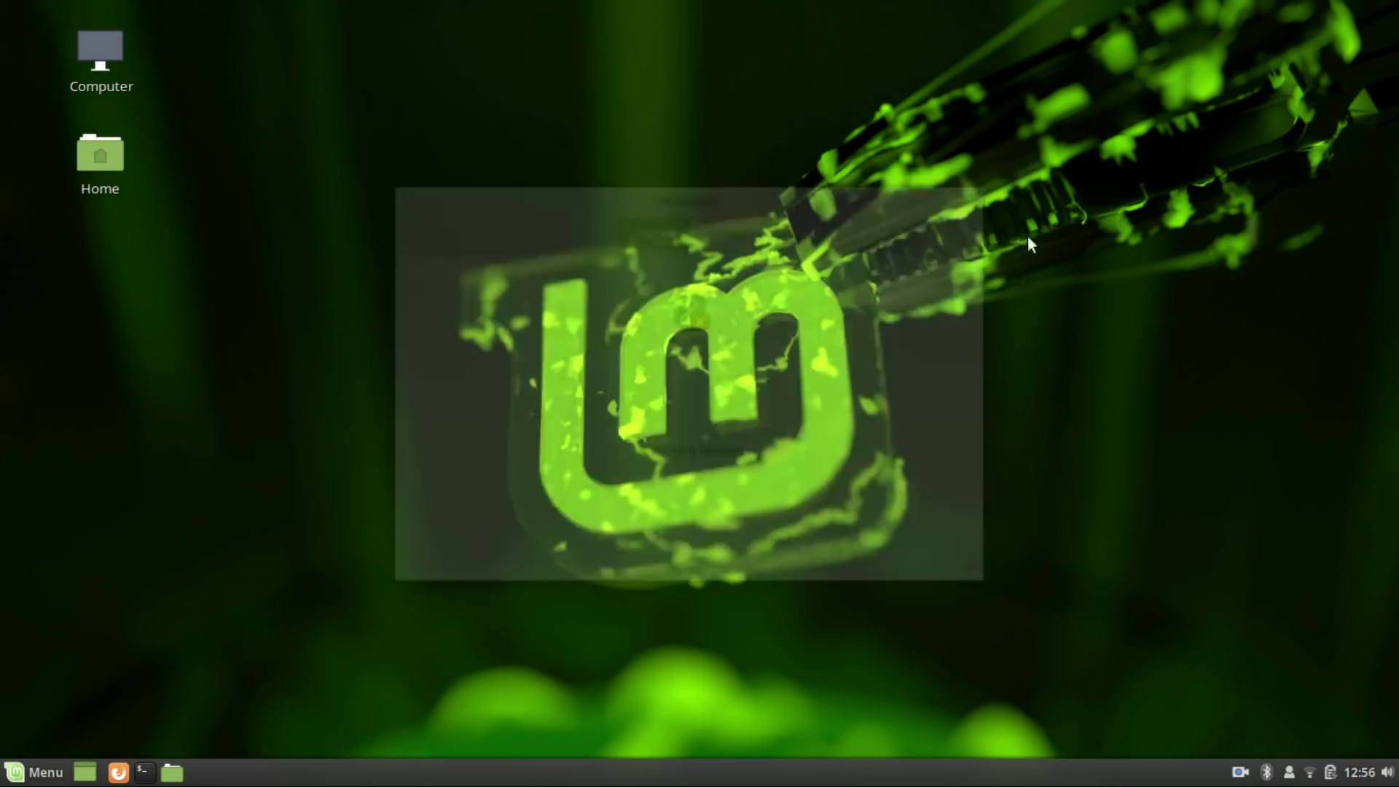
left_click(1288, 772)
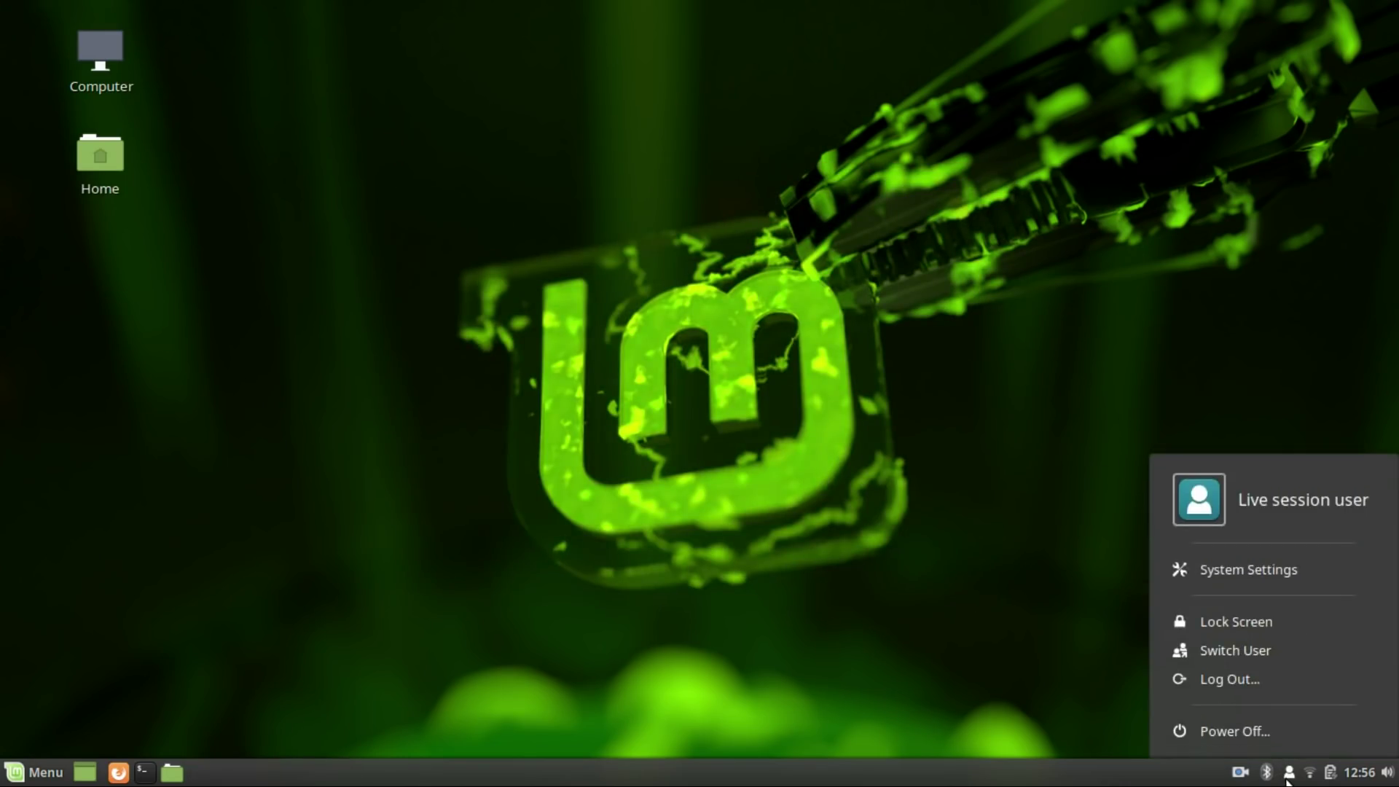
left_click(1287, 773)
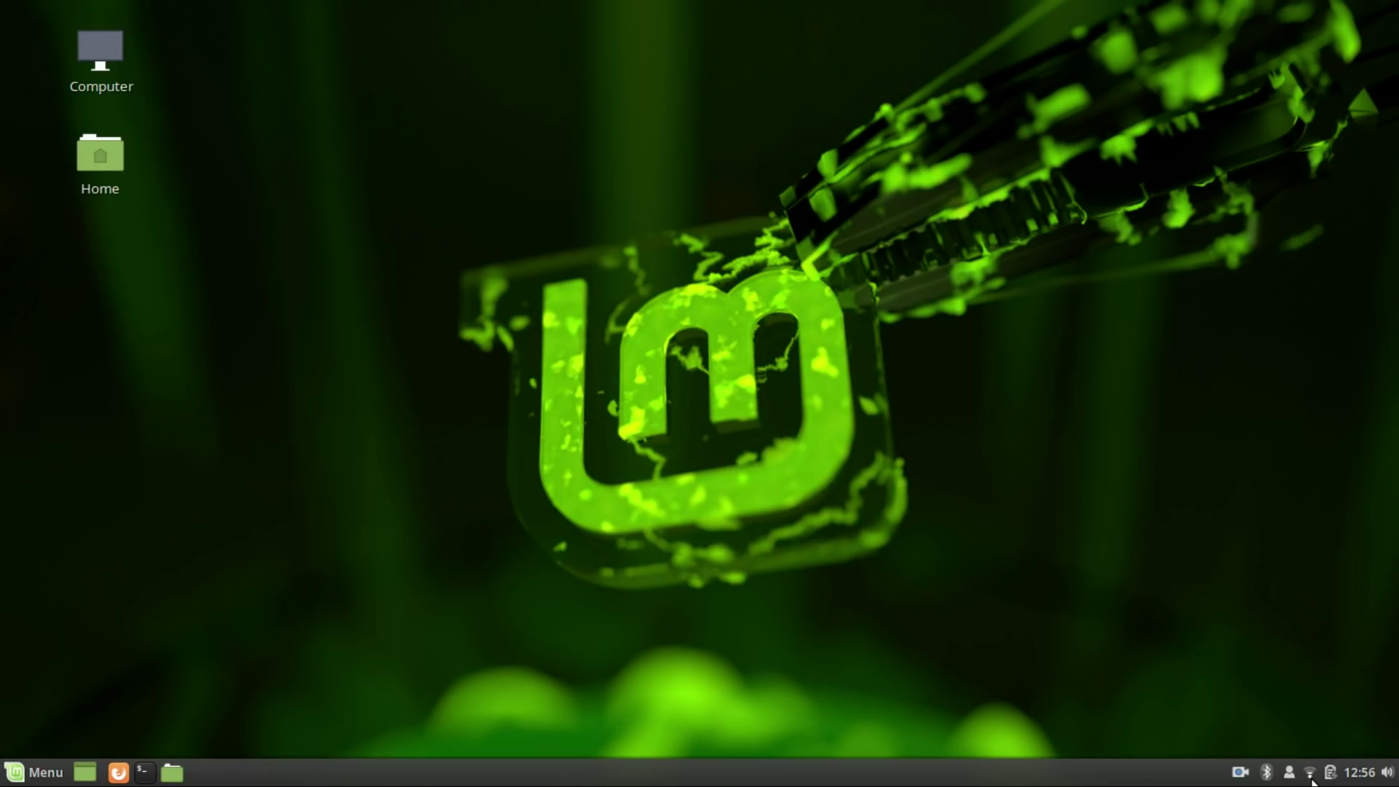
left_click(1311, 776)
left_click(1311, 776)
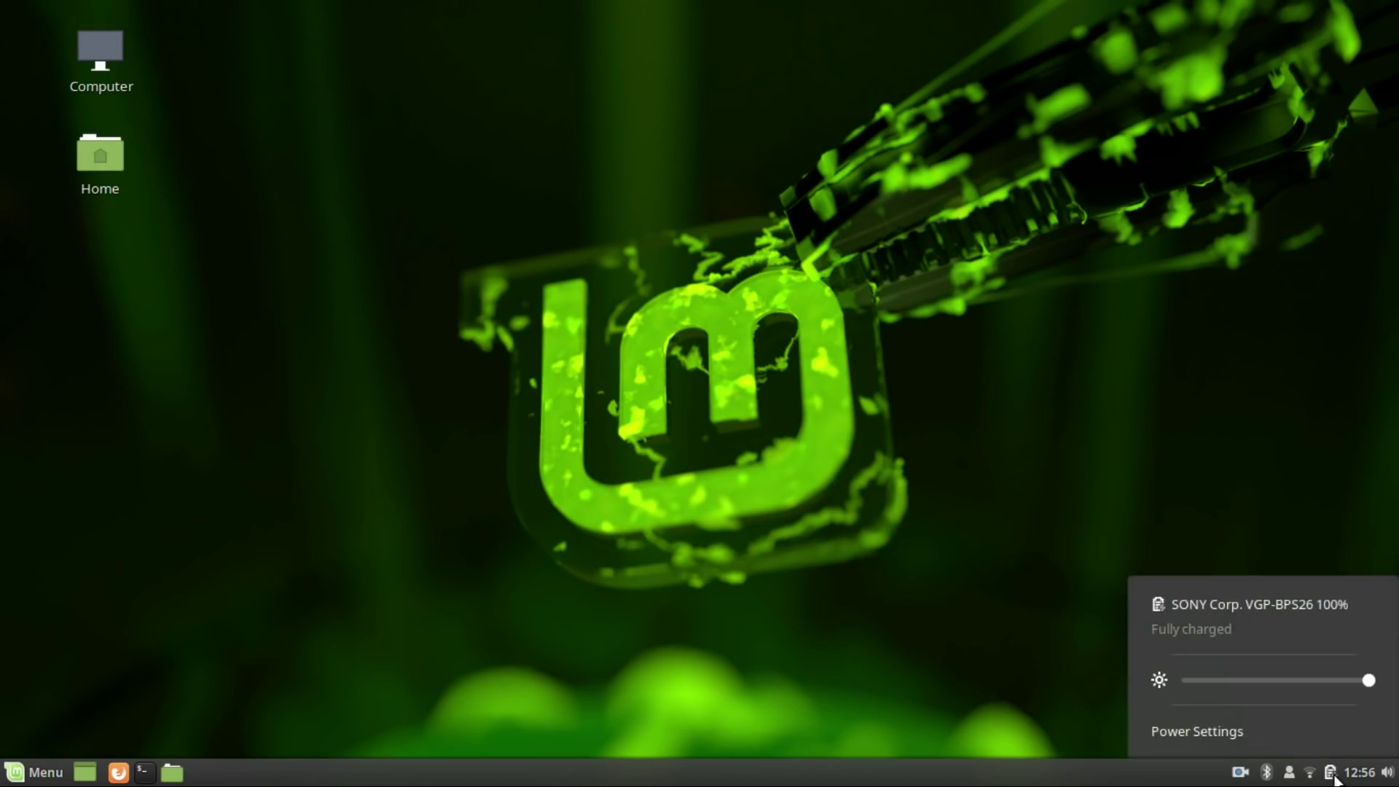
left_click(1331, 775)
left_click(1353, 778)
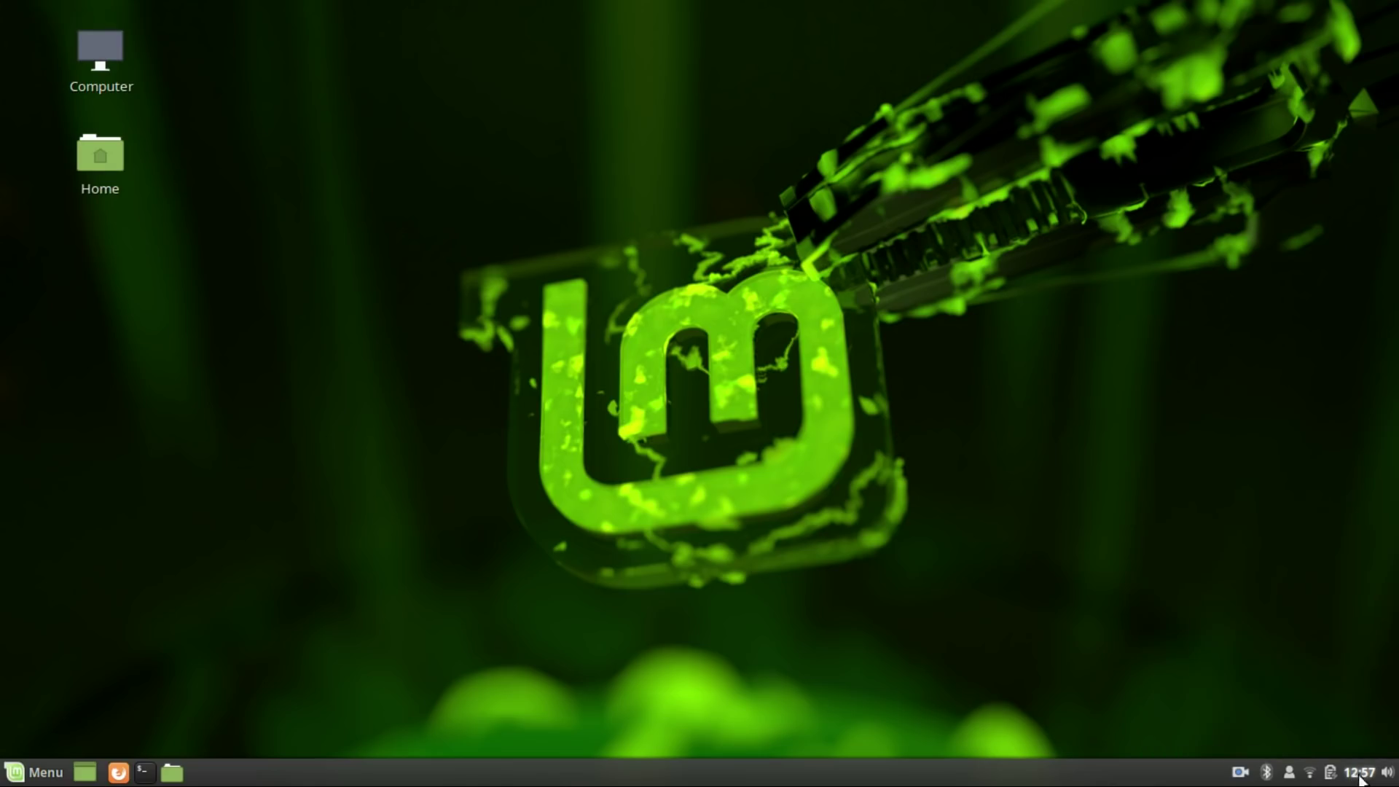
left_click(1387, 778)
left_click(1387, 778)
key("super")
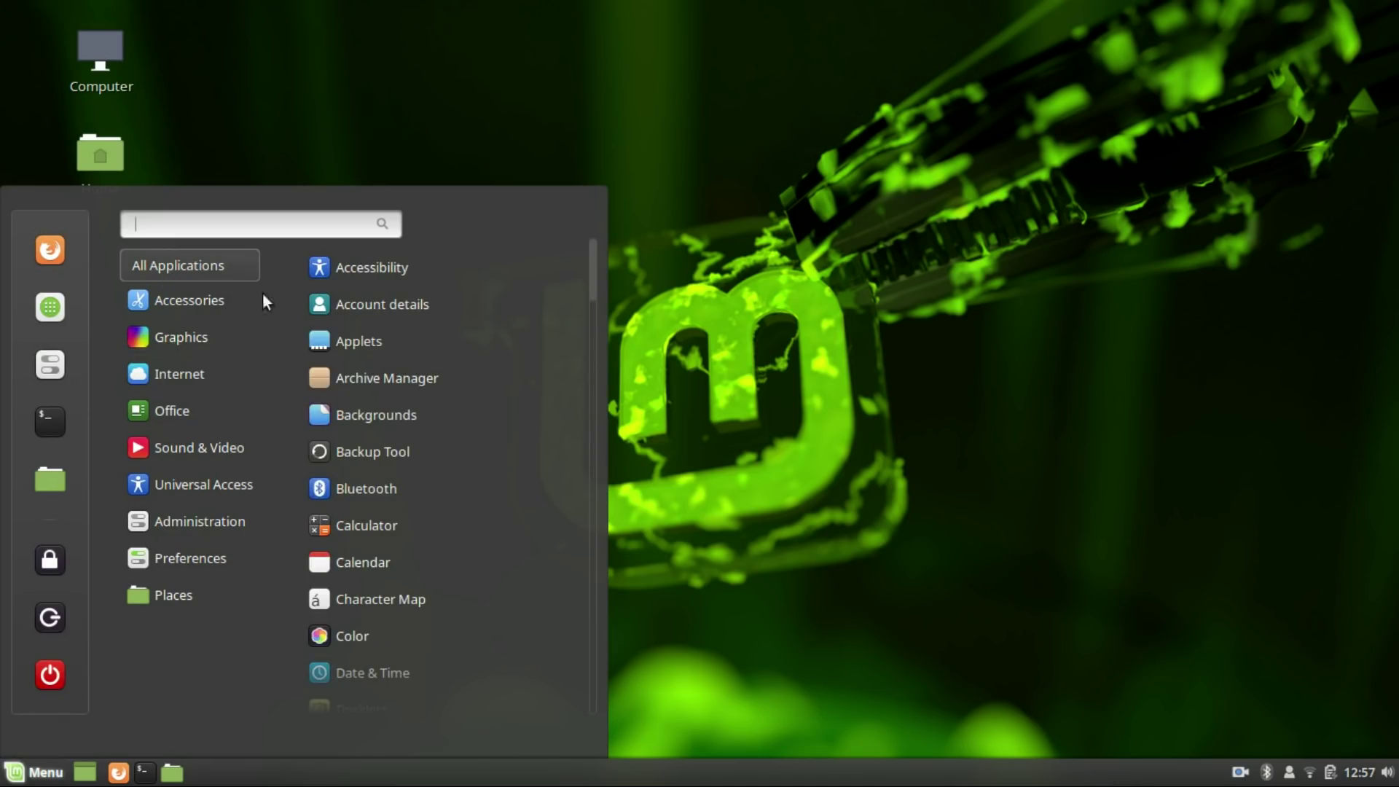
scroll(418, 702, "down", 1)
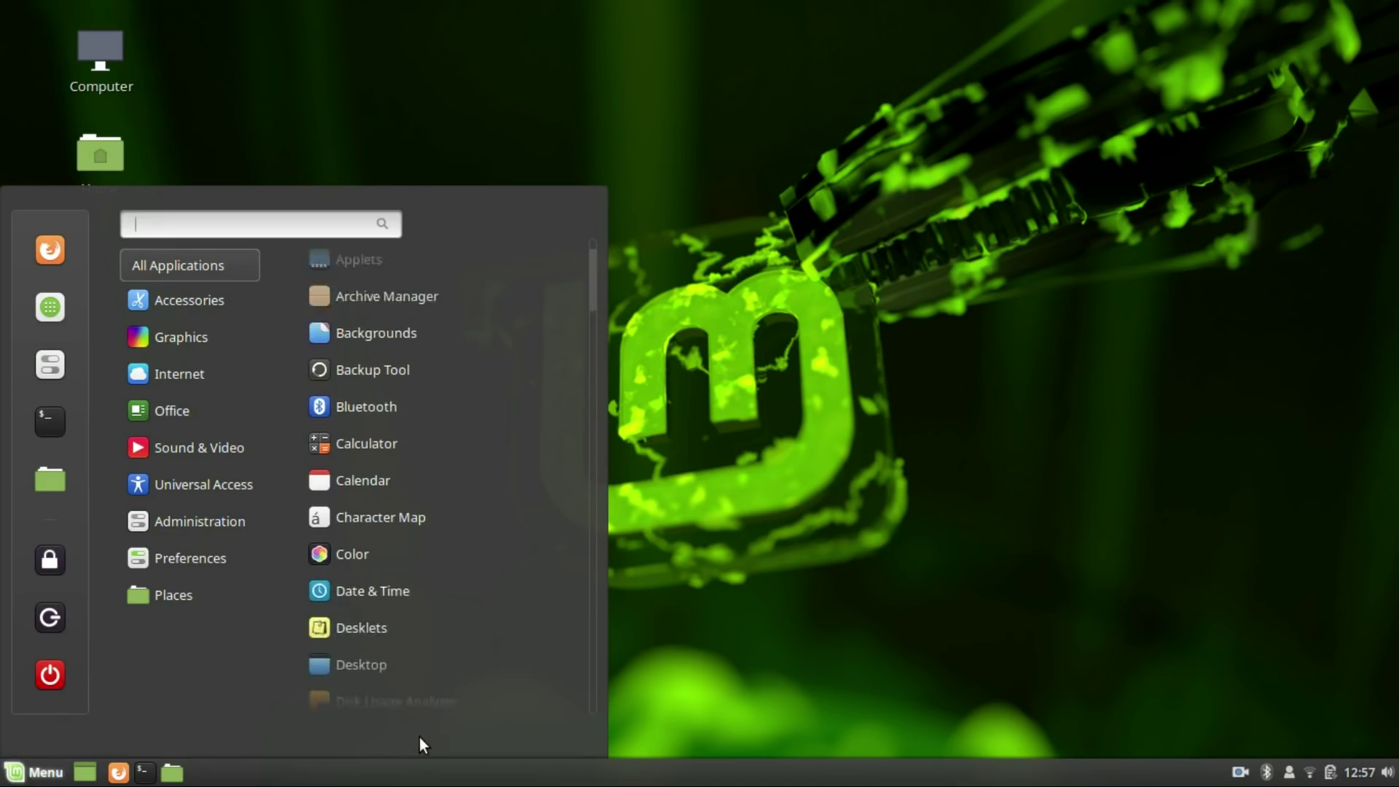
scroll(418, 736, "down", 2)
scroll(418, 736, "down", 2)
scroll(418, 736, "down", 2)
scroll(418, 736, "down", 4)
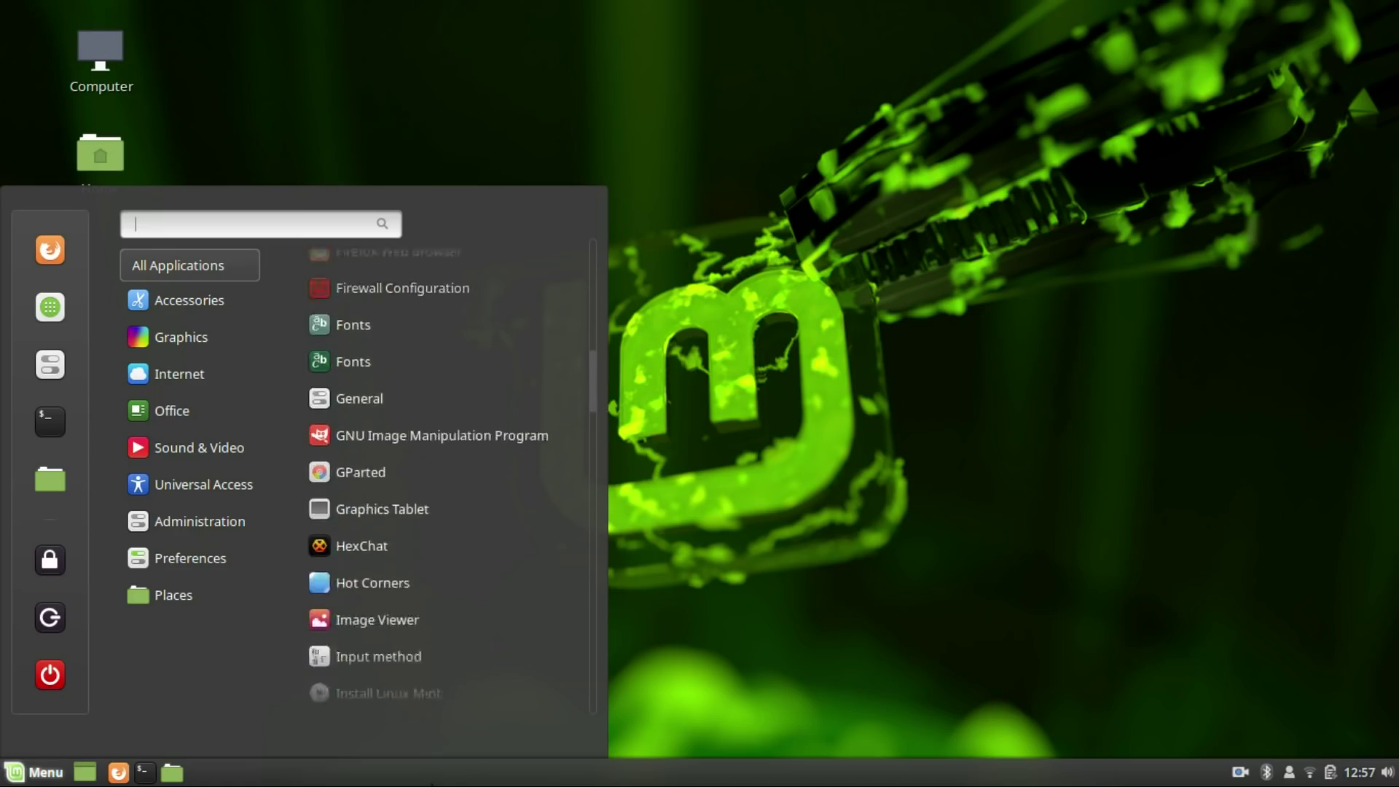
scroll(419, 583, "down", 3)
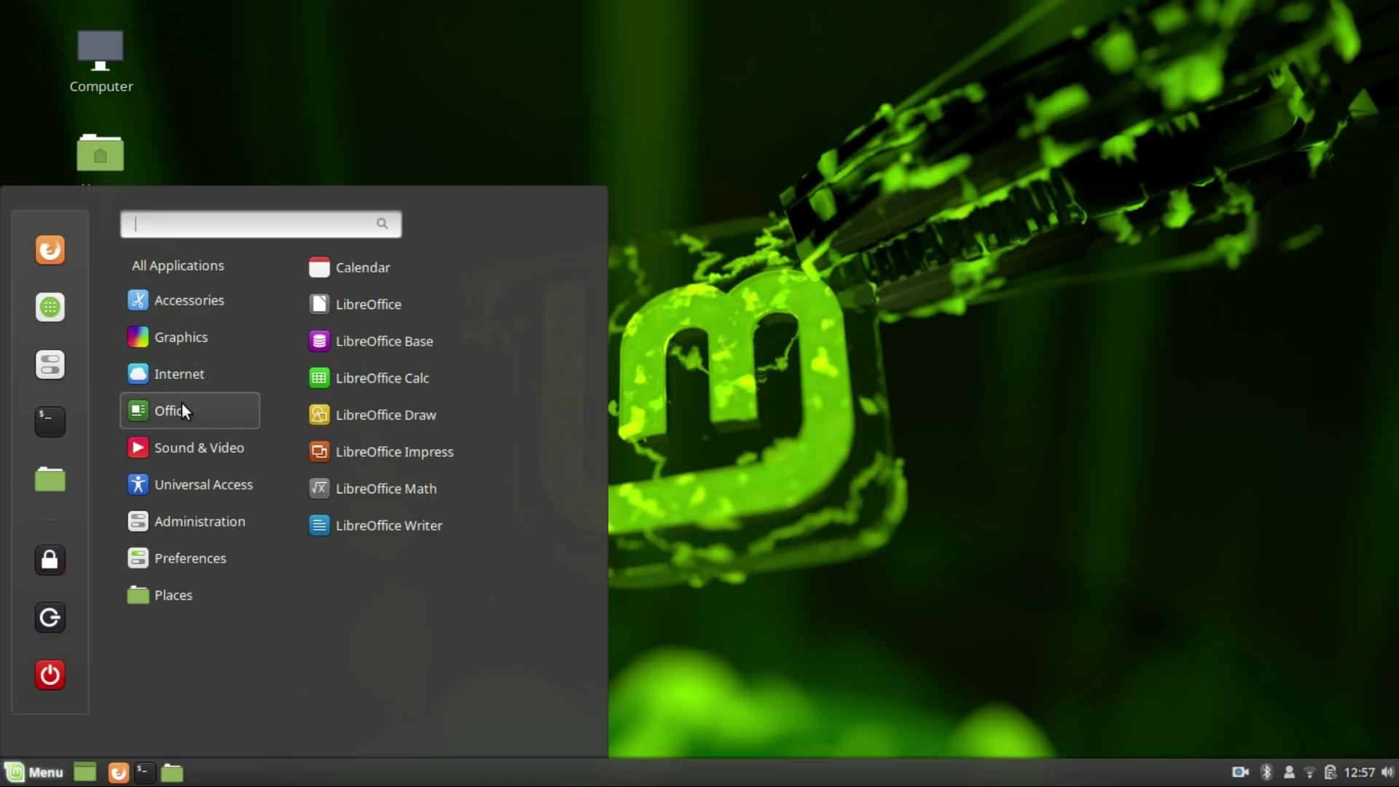
mouse_move(198, 447)
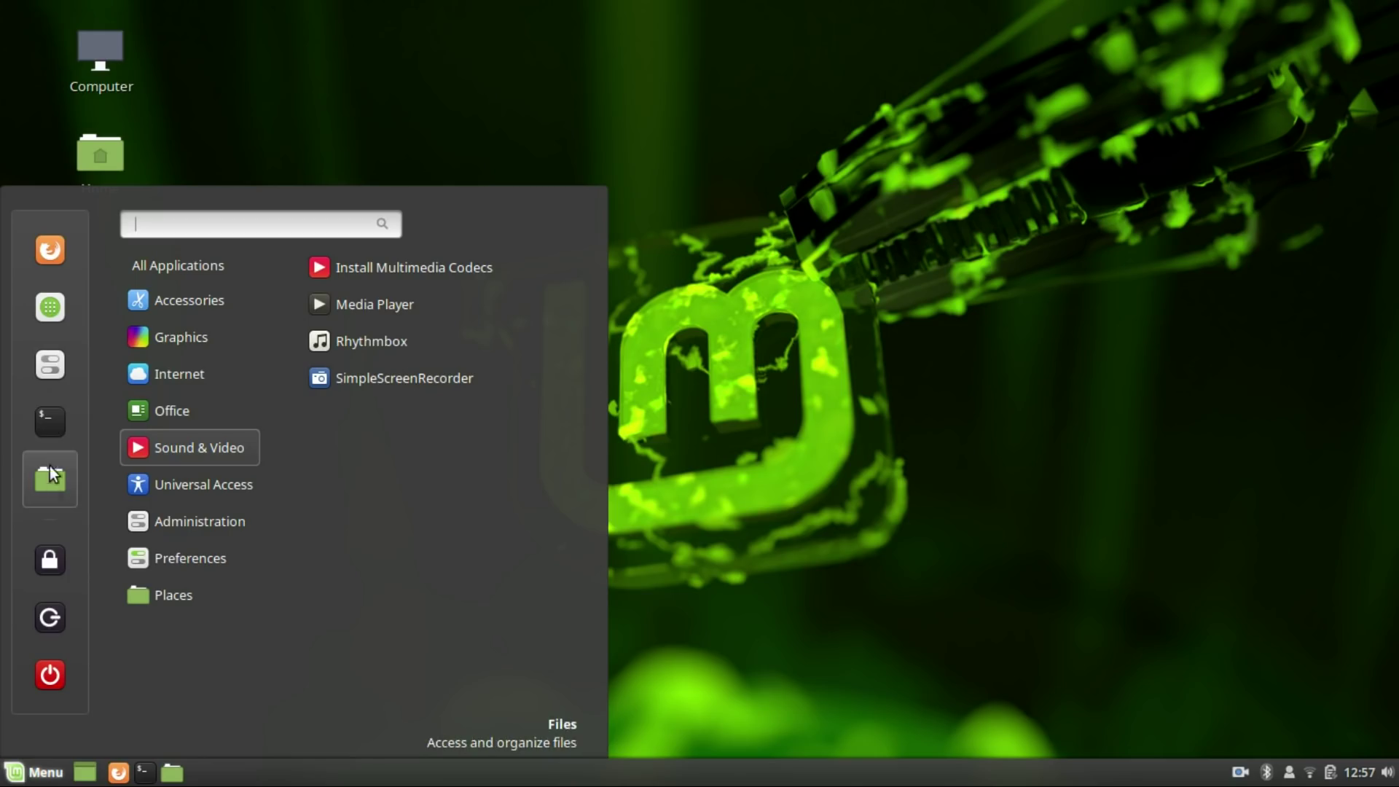
- Open Files on Home and browse the Desktop, Documents, Music and Downloads folders
left_click(660, 457)
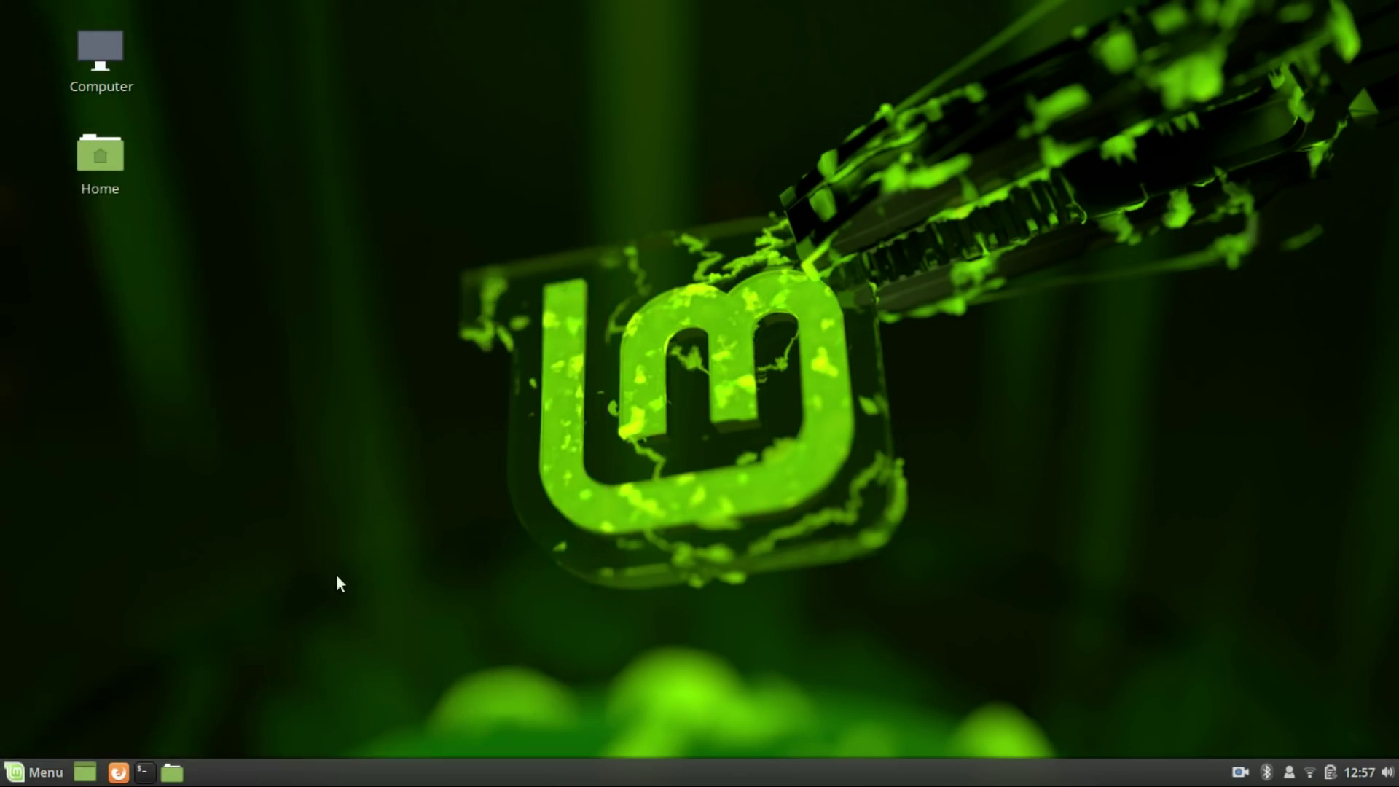
left_click(172, 772)
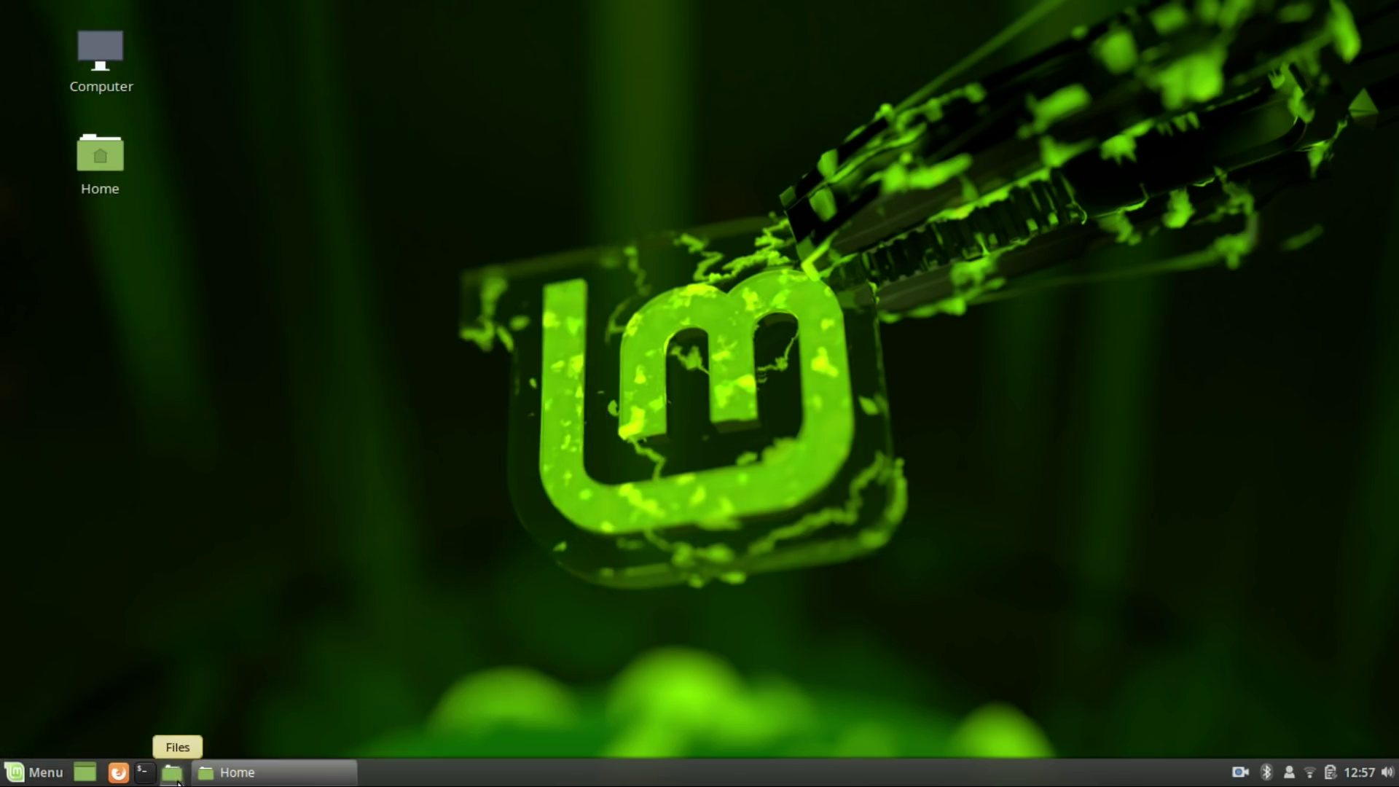
left_click(353, 234)
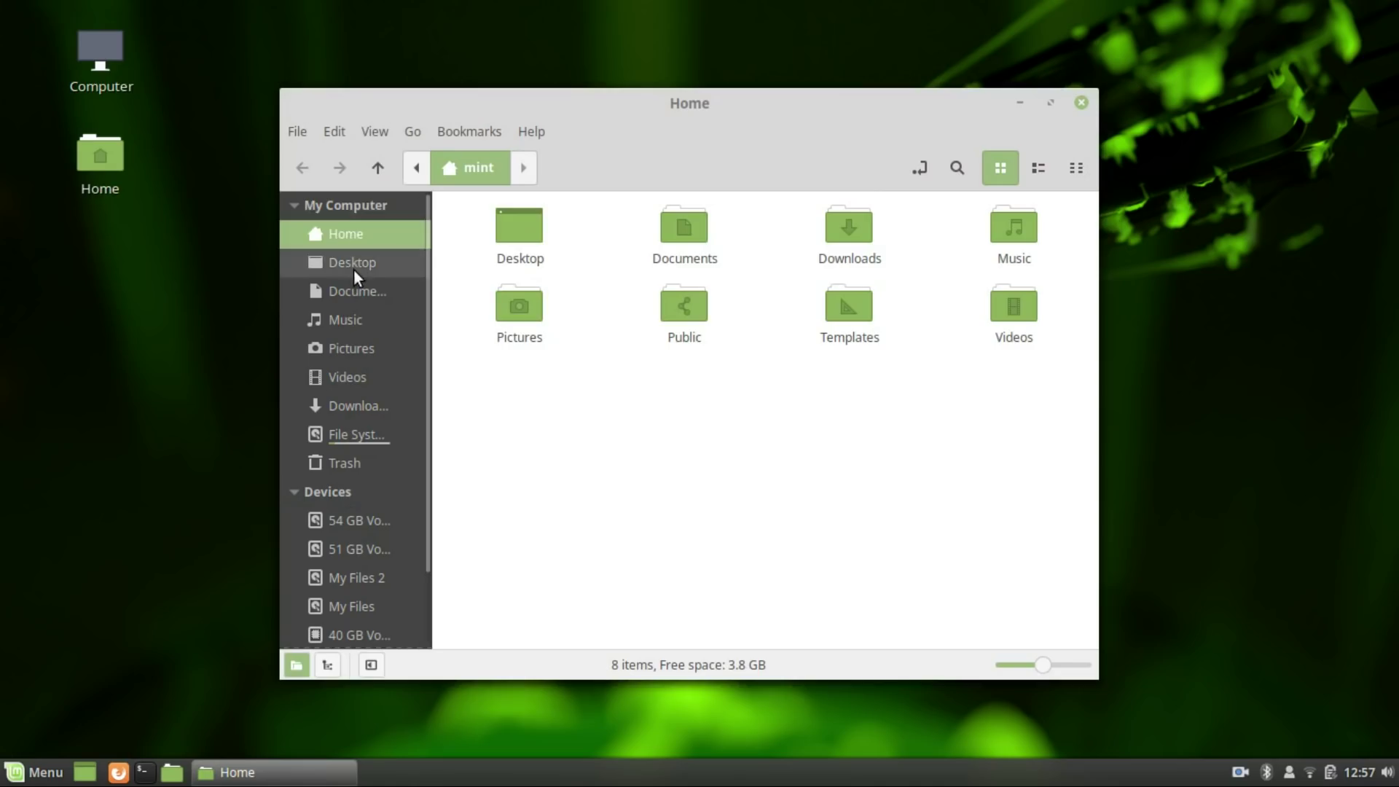
left_click(352, 265)
left_click(357, 292)
left_click(357, 319)
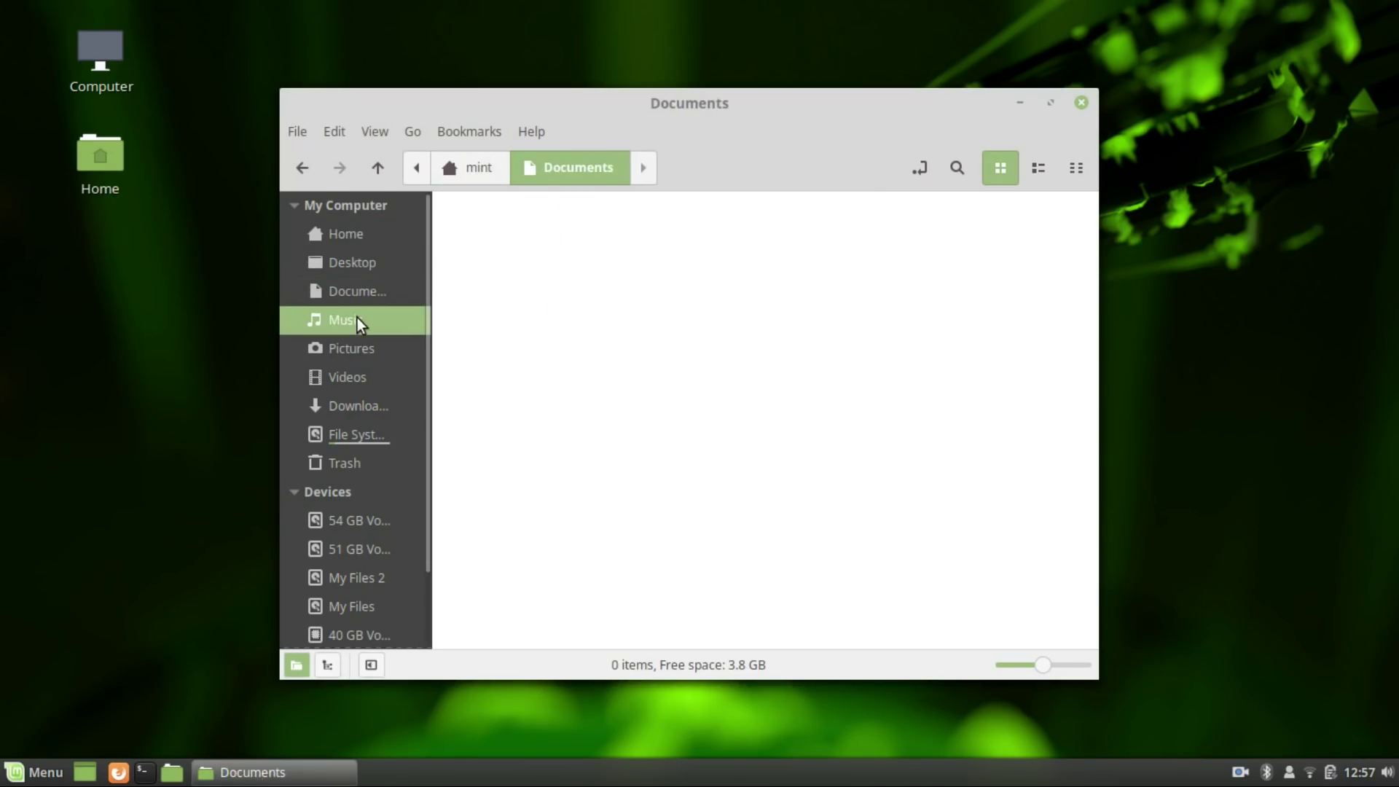
left_click(357, 406)
left_click(376, 234)
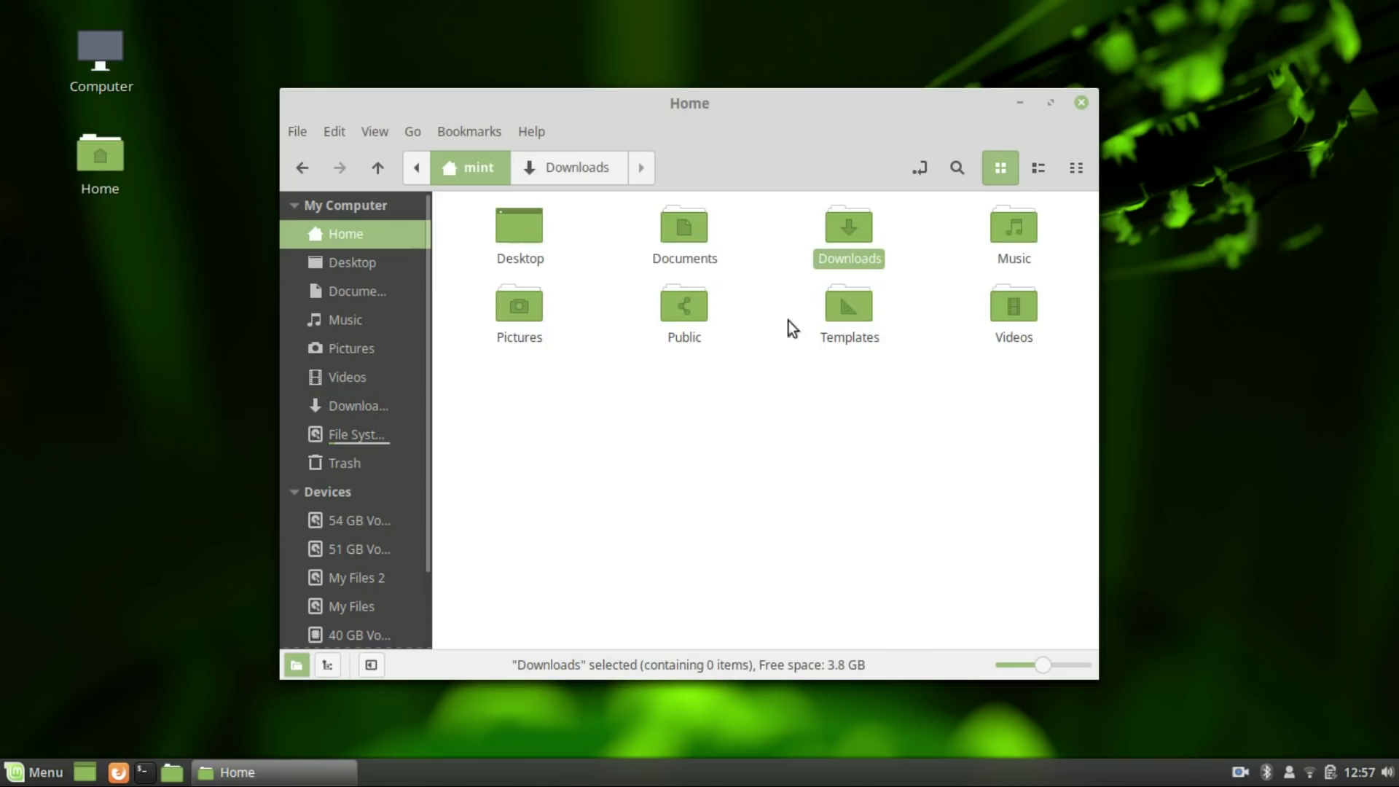
- Maximize and restore the file manager, open a terminal, then close the Home window
left_click(1052, 102)
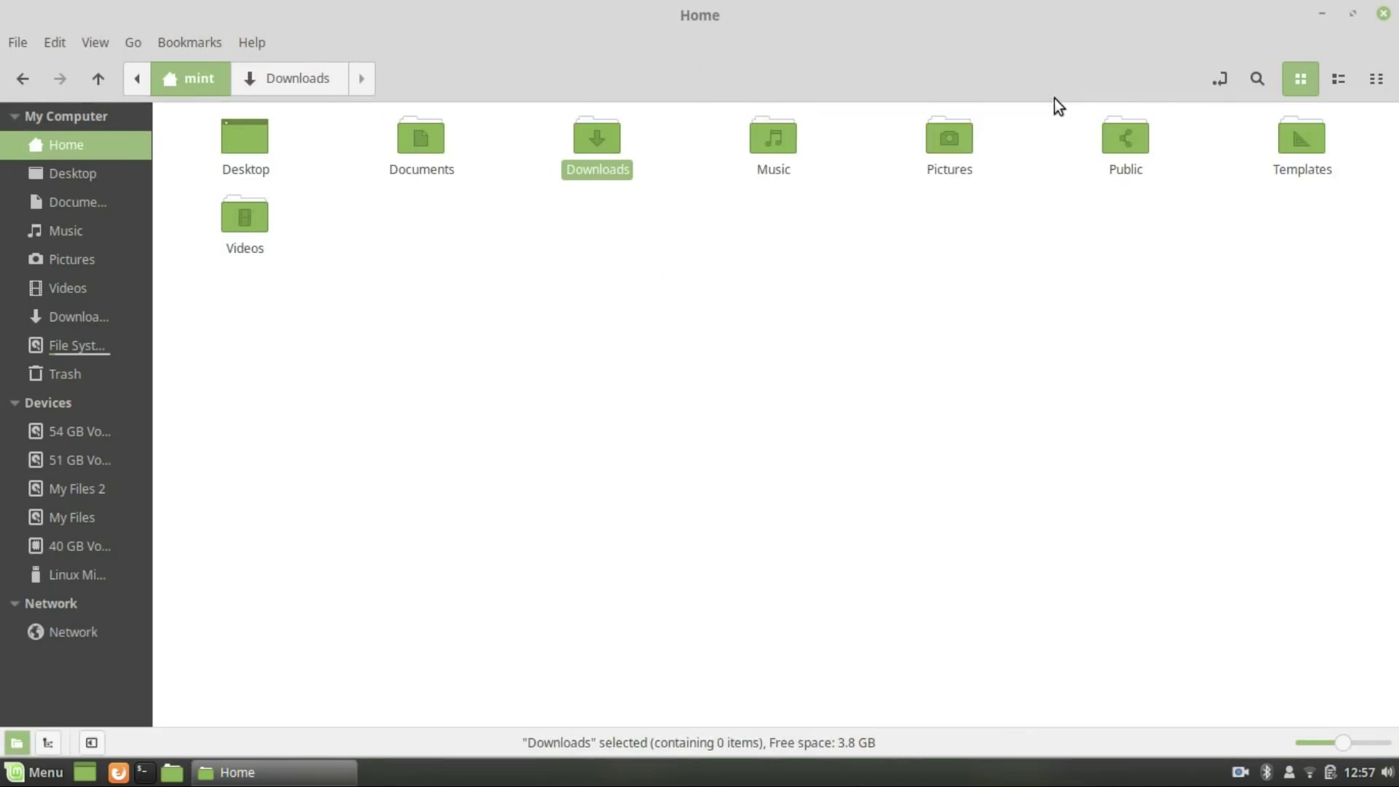
left_click(1349, 15)
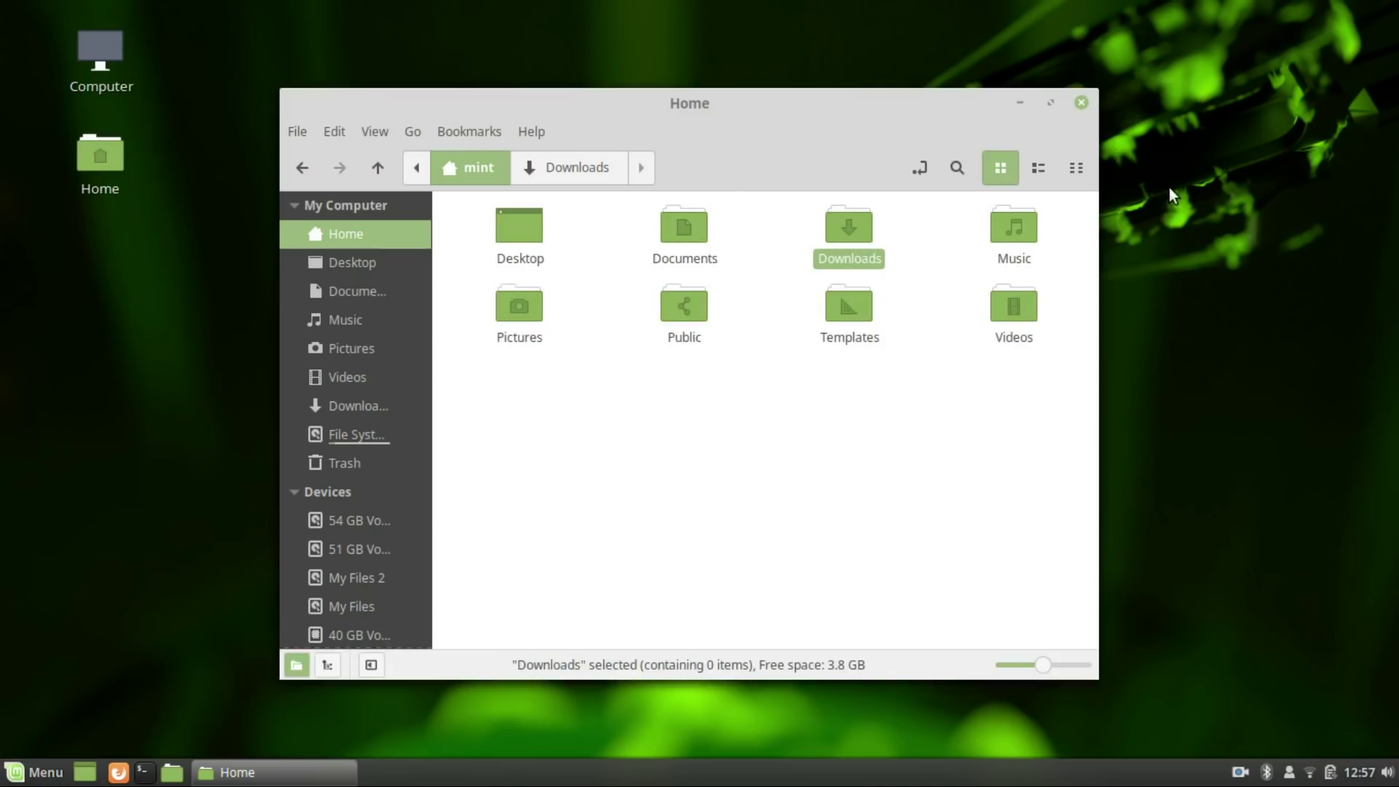
left_click_drag(837, 95, 747, 69)
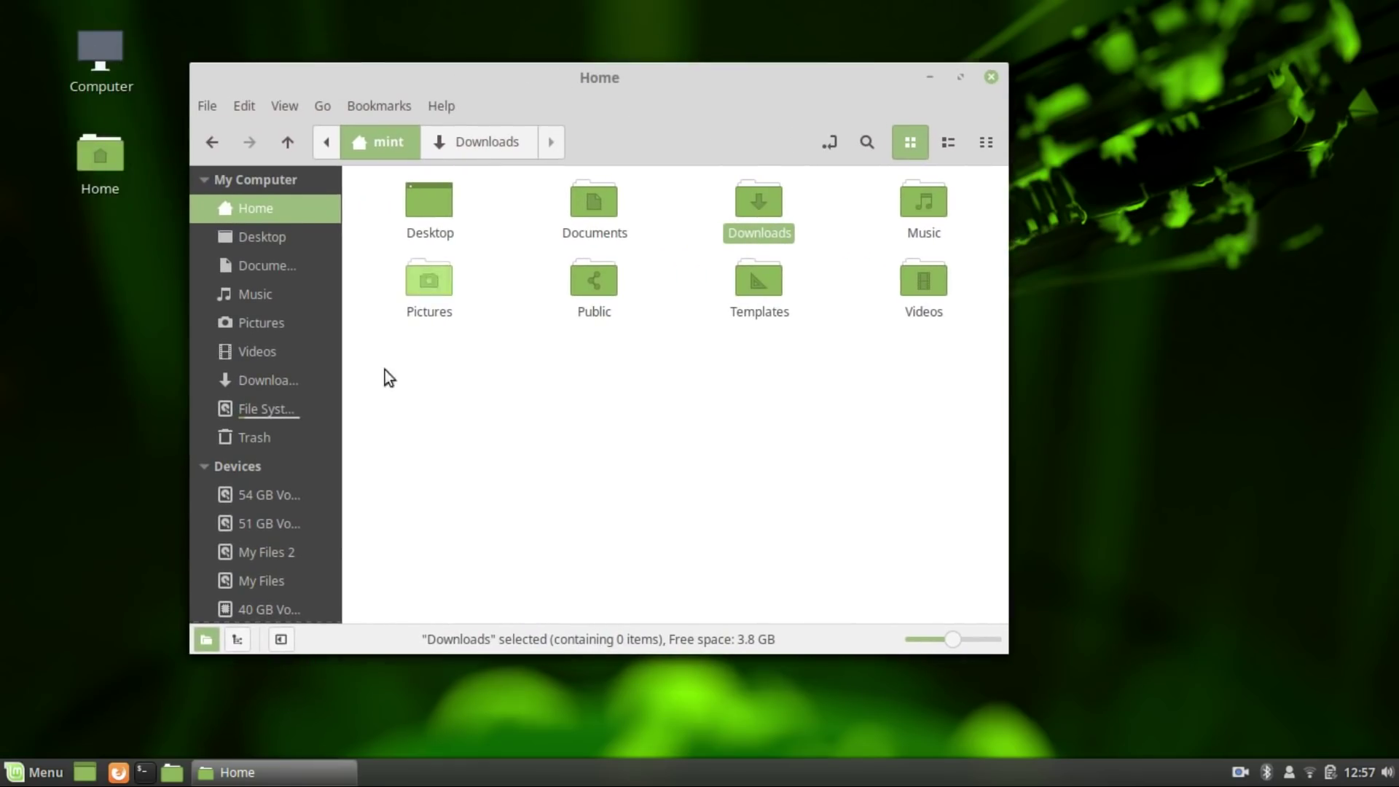
left_click(145, 772)
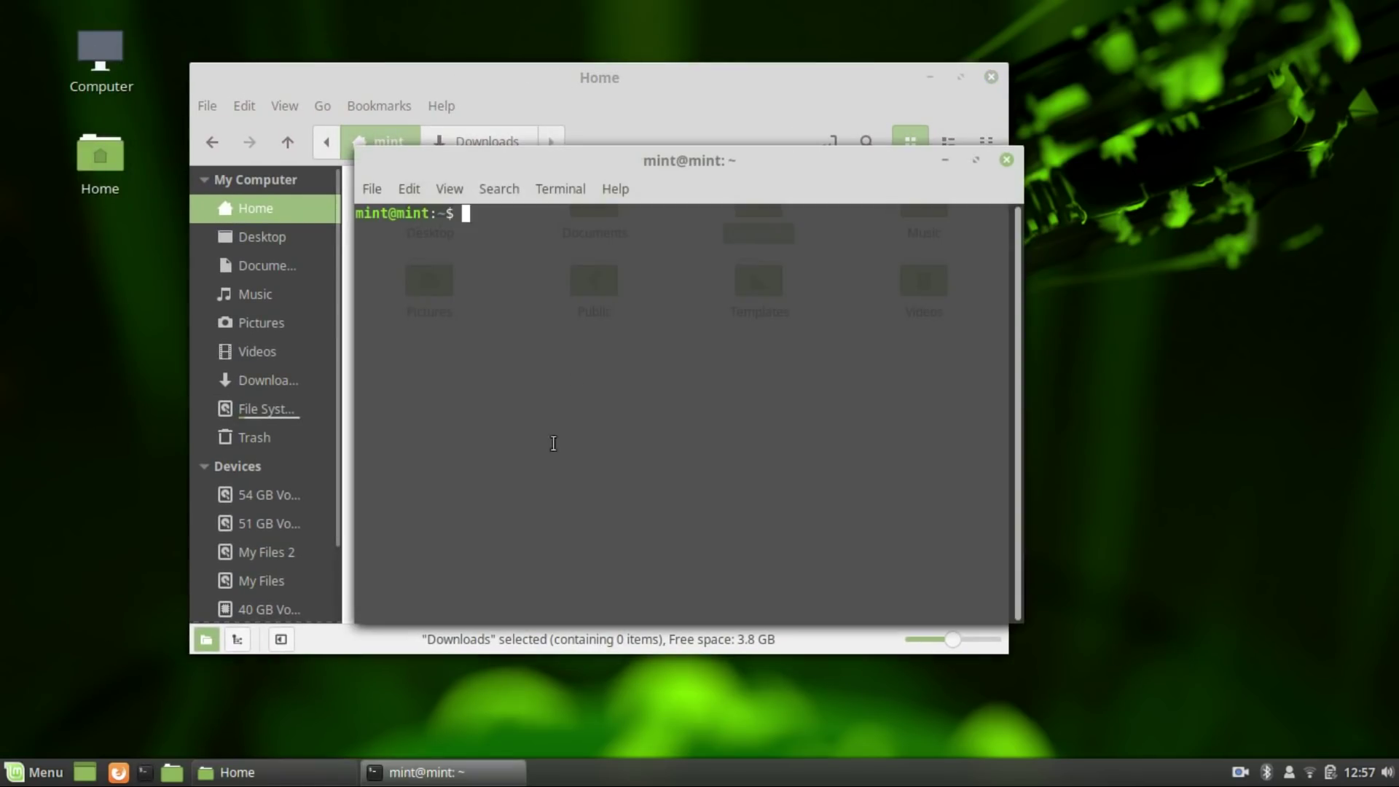
mouse_move(641, 161)
left_mouse_down()
mouse_move(705, 221)
mouse_move(389, 303)
left_mouse_up()
left_click(991, 77)
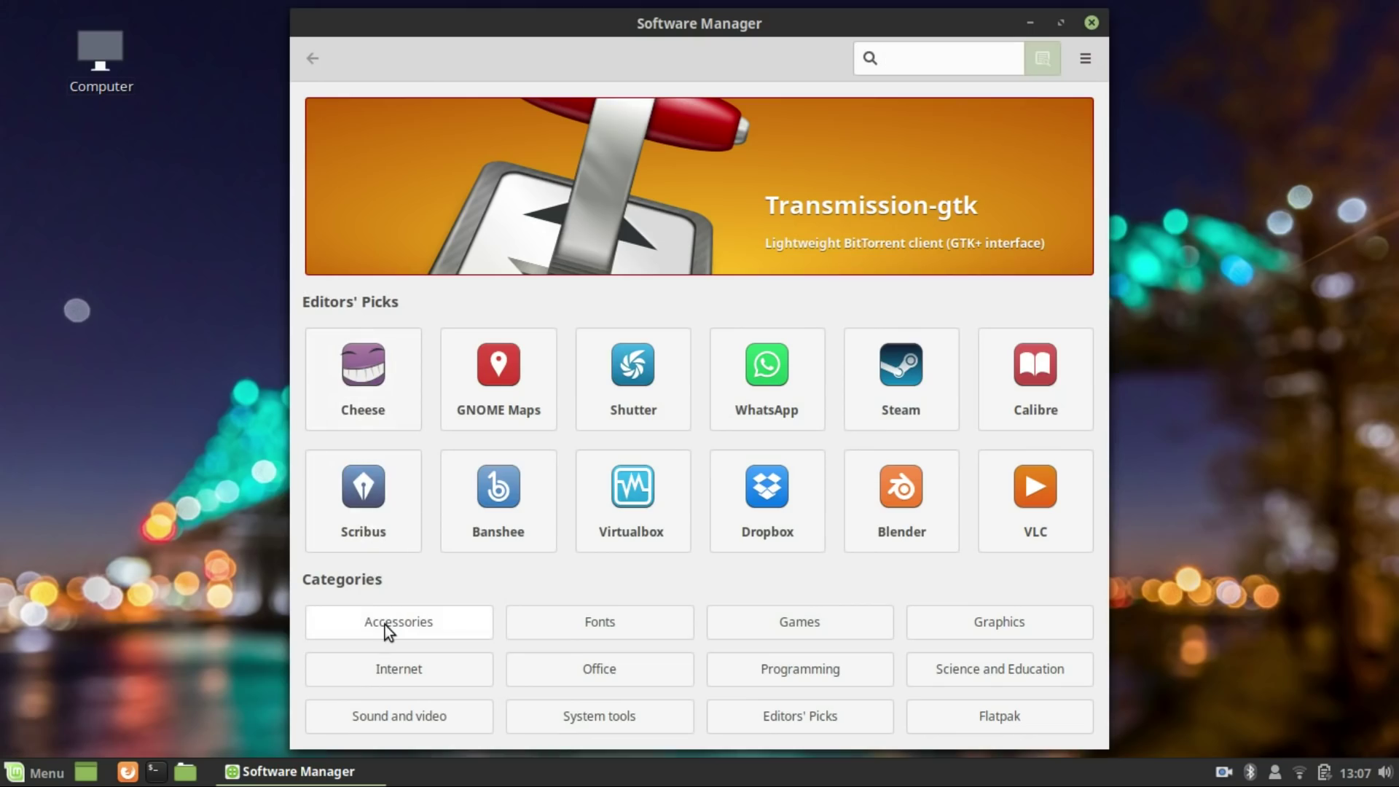
- Browse the Accessories and Fonts categories, then open the Games category list
left_click(385, 624)
scroll(581, 348, "down", 1)
scroll(581, 349, "down", 5)
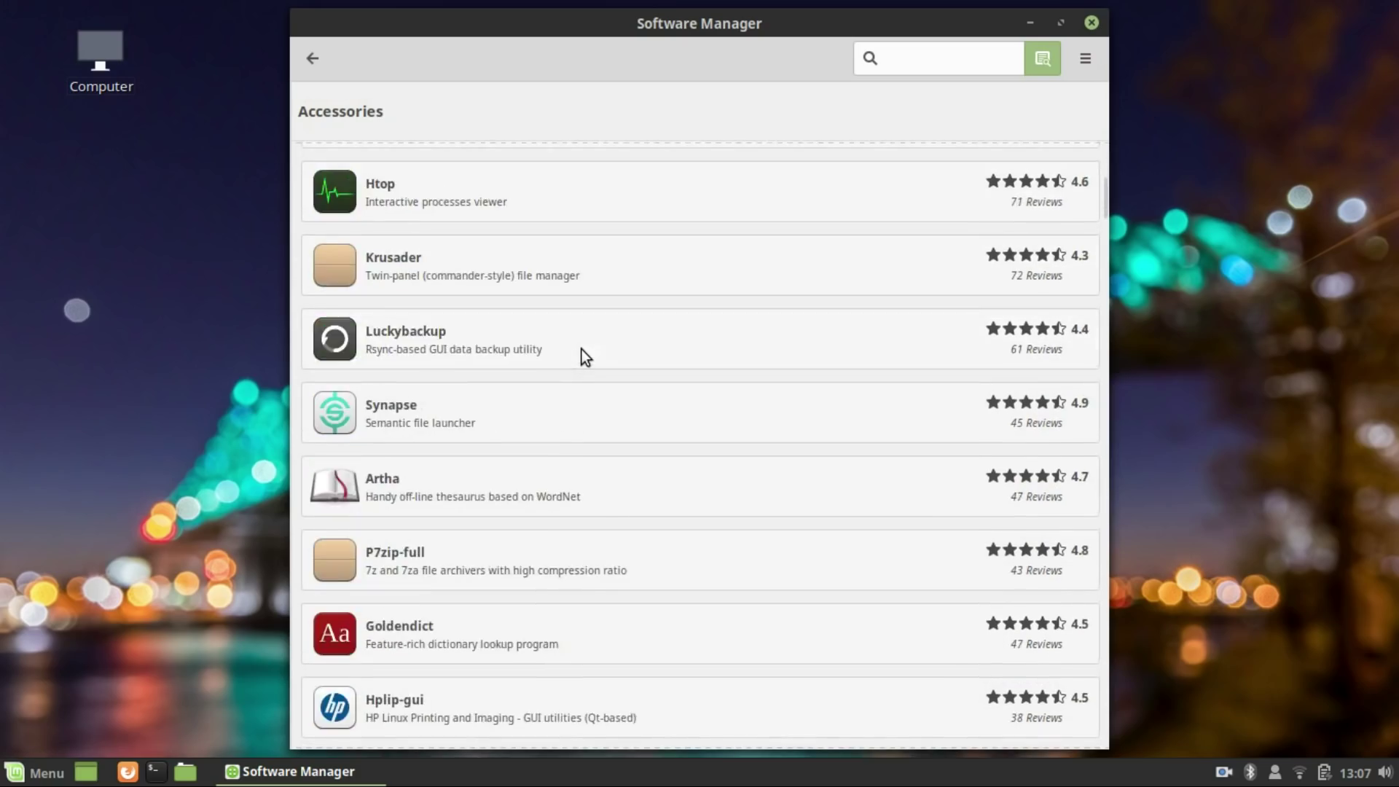
scroll(581, 348, "down", 2)
left_click(313, 57)
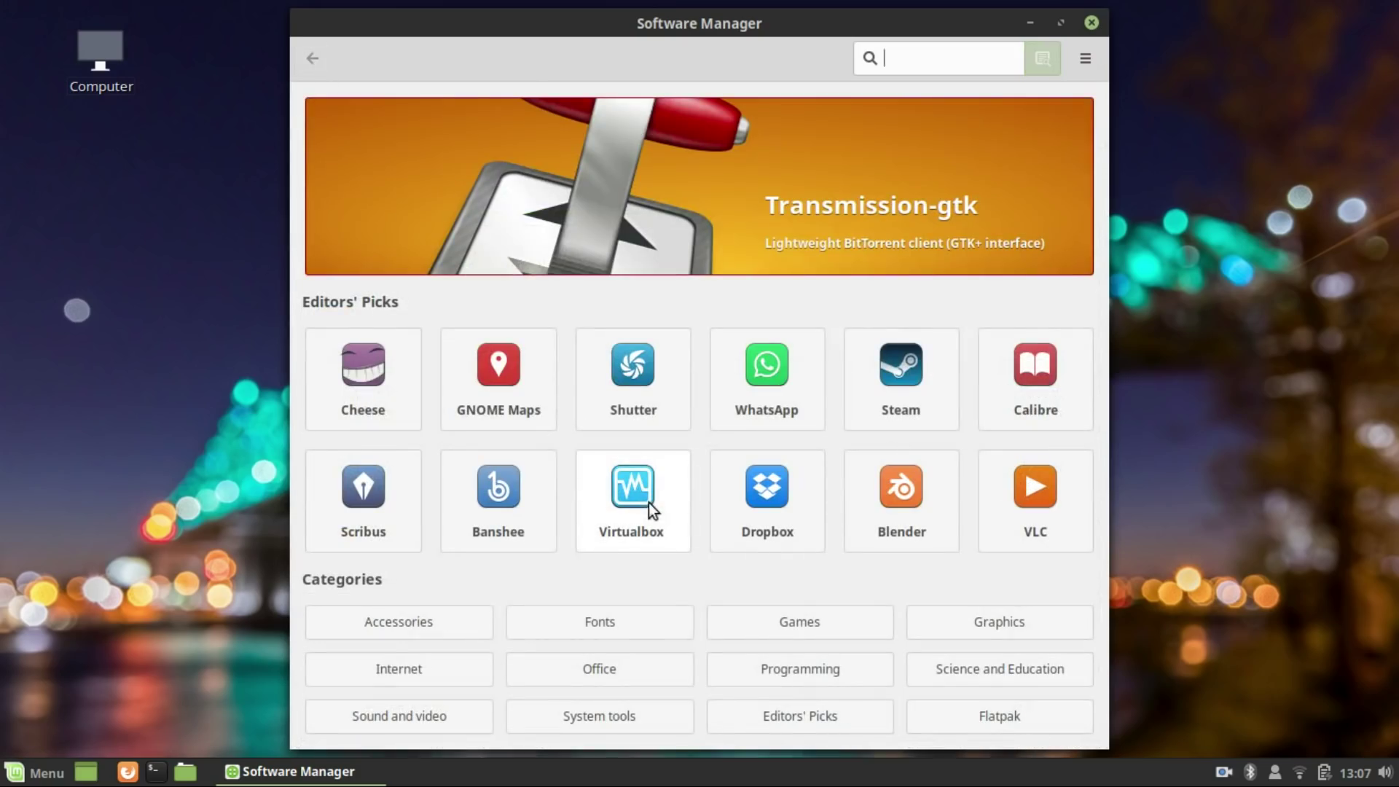
left_click(653, 628)
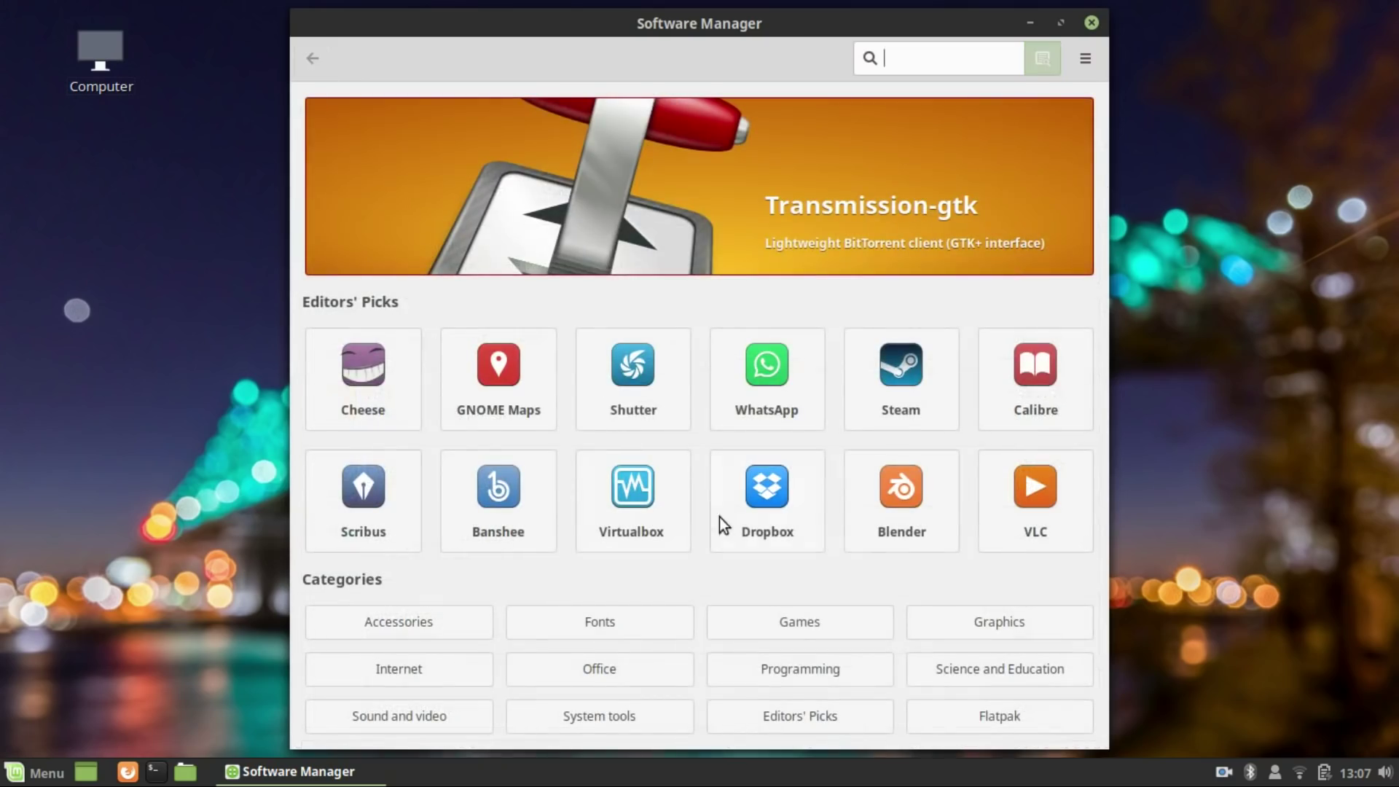
left_click(805, 609)
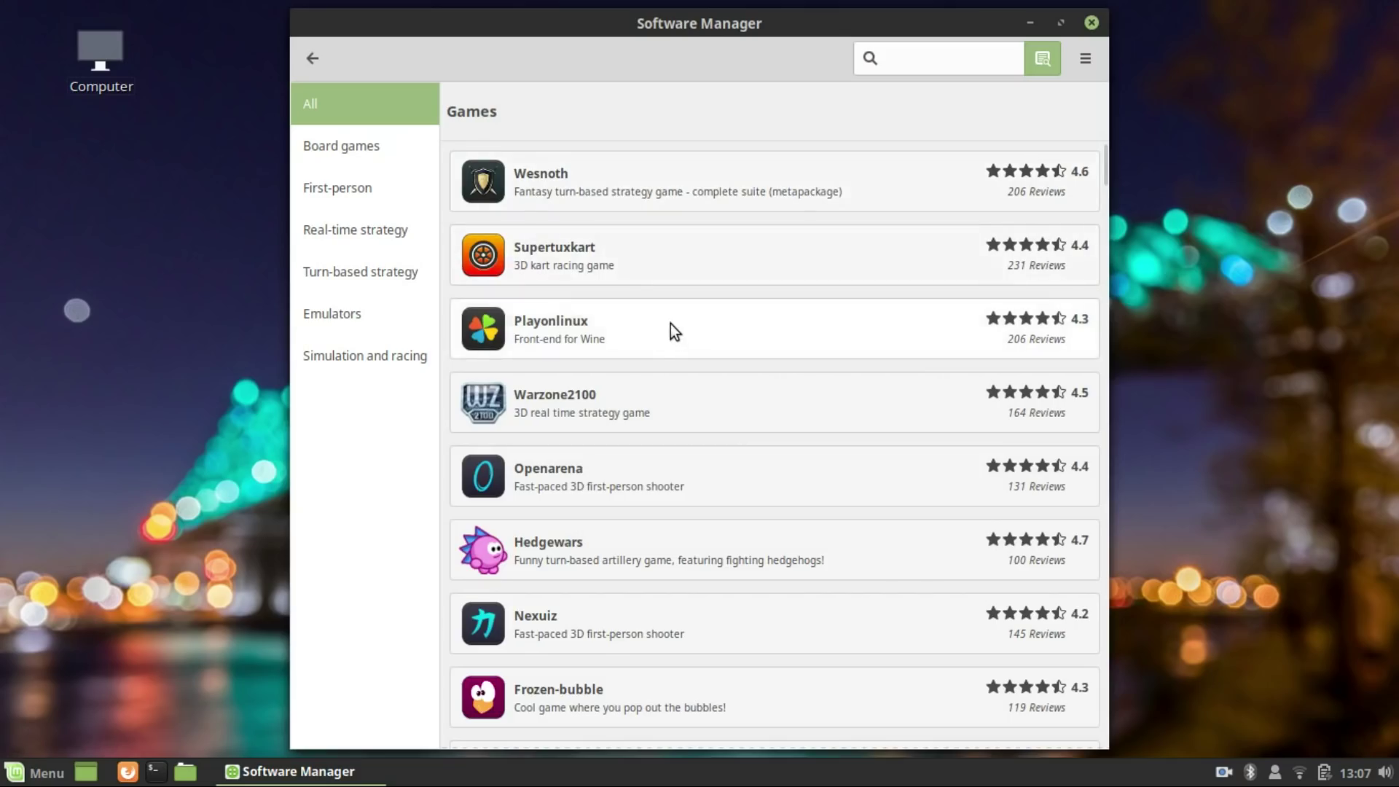
- Scroll through the Games list, view Steam's details, and return to the list
scroll(671, 328, "down", 2)
scroll(677, 343, "up", 2)
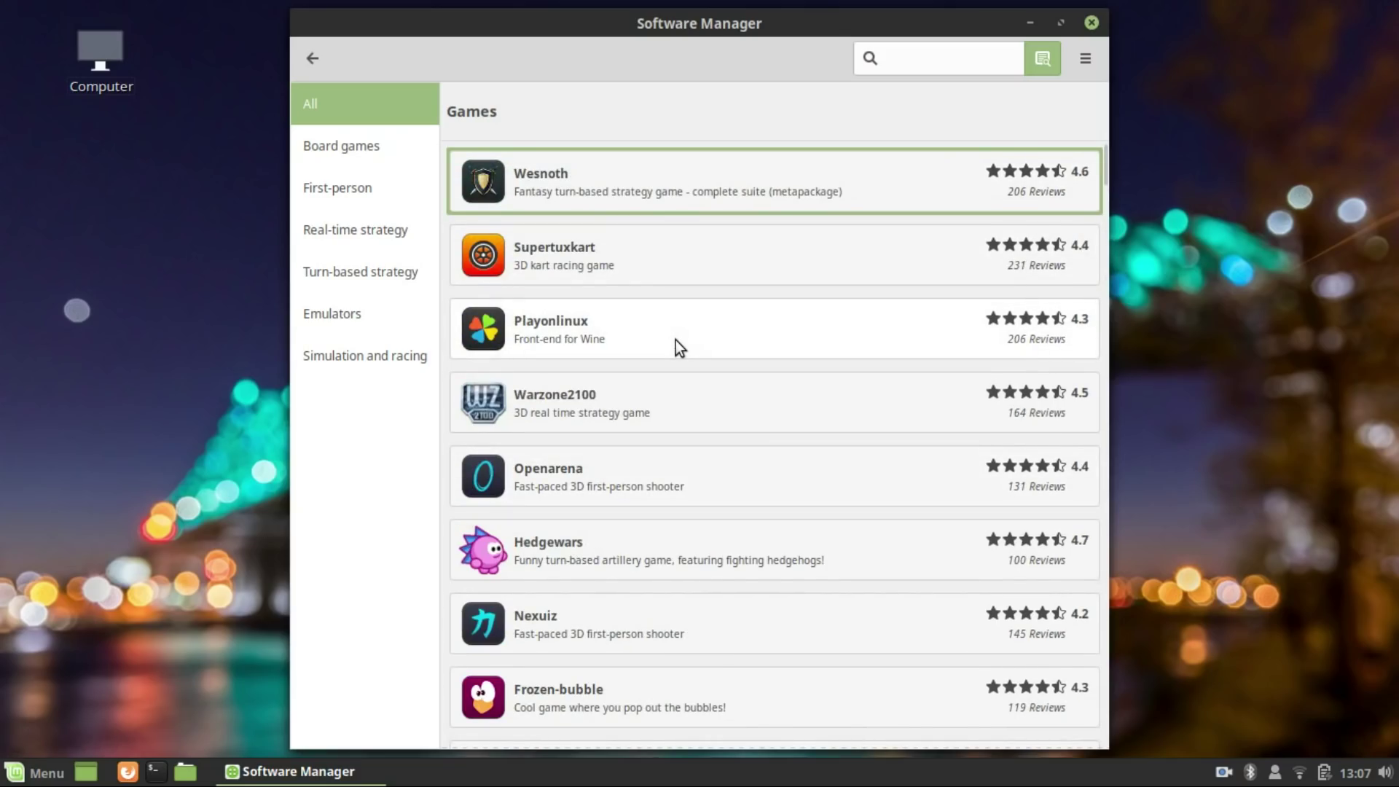
scroll(675, 339, "down", 1)
scroll(675, 340, "down", 1)
scroll(675, 339, "down", 2)
scroll(675, 343, "down", 3)
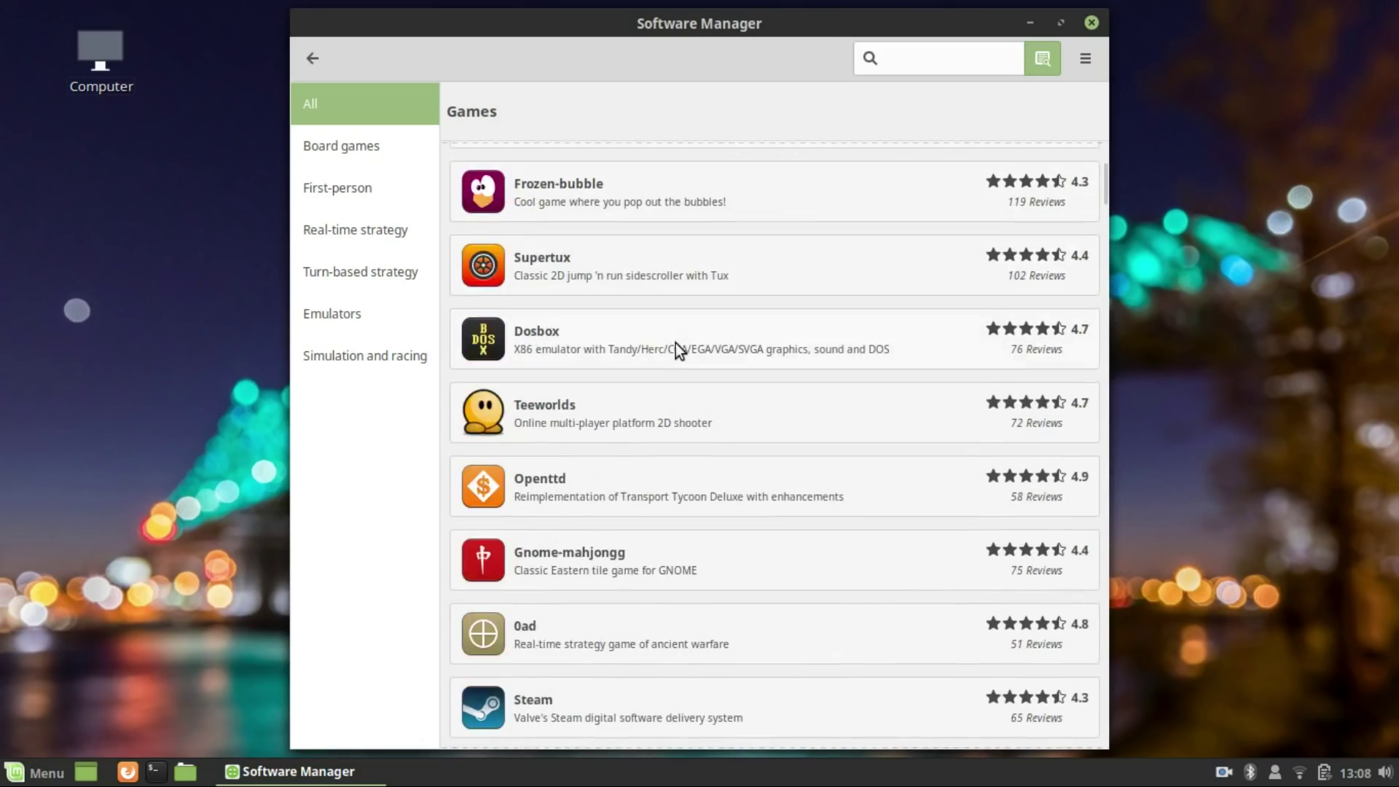
scroll(675, 343, "down", 3)
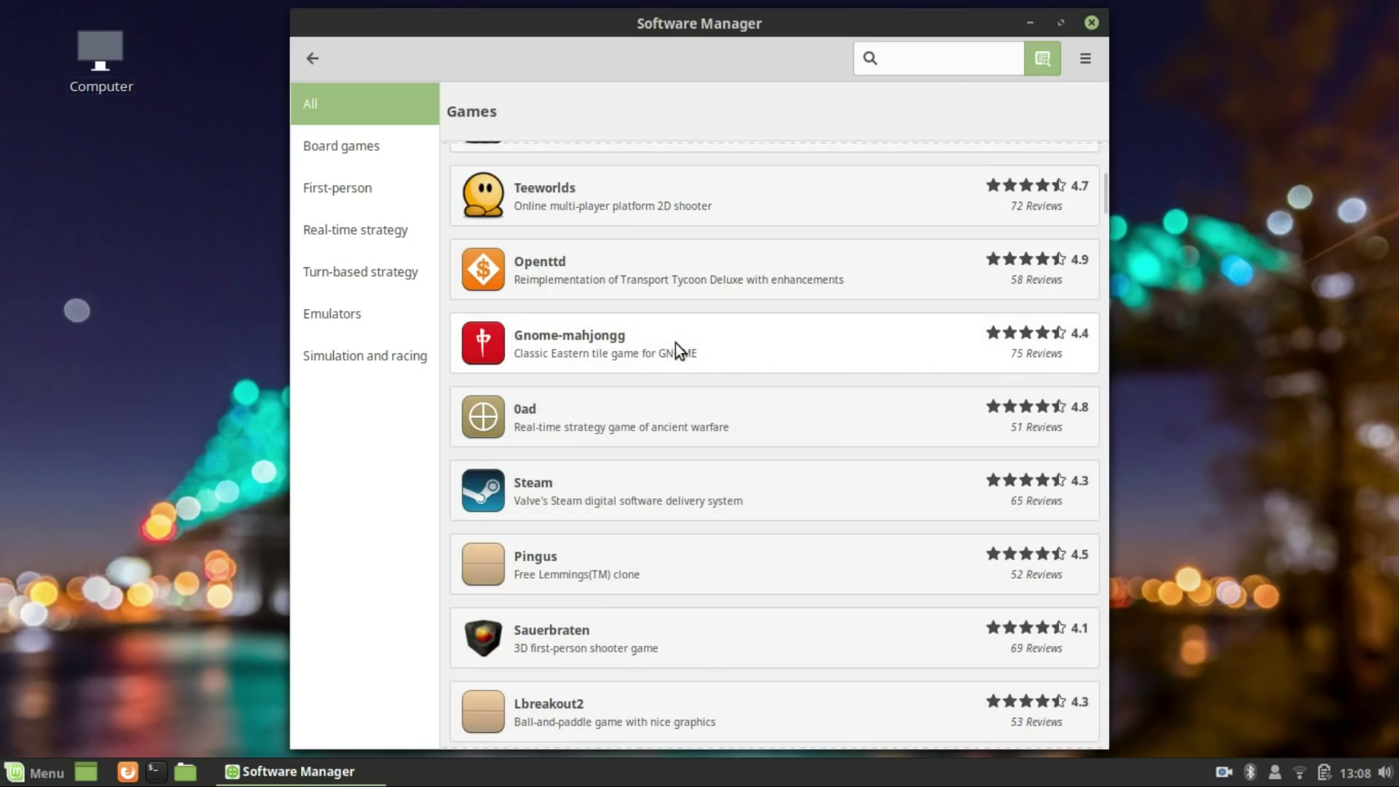
left_click(585, 479)
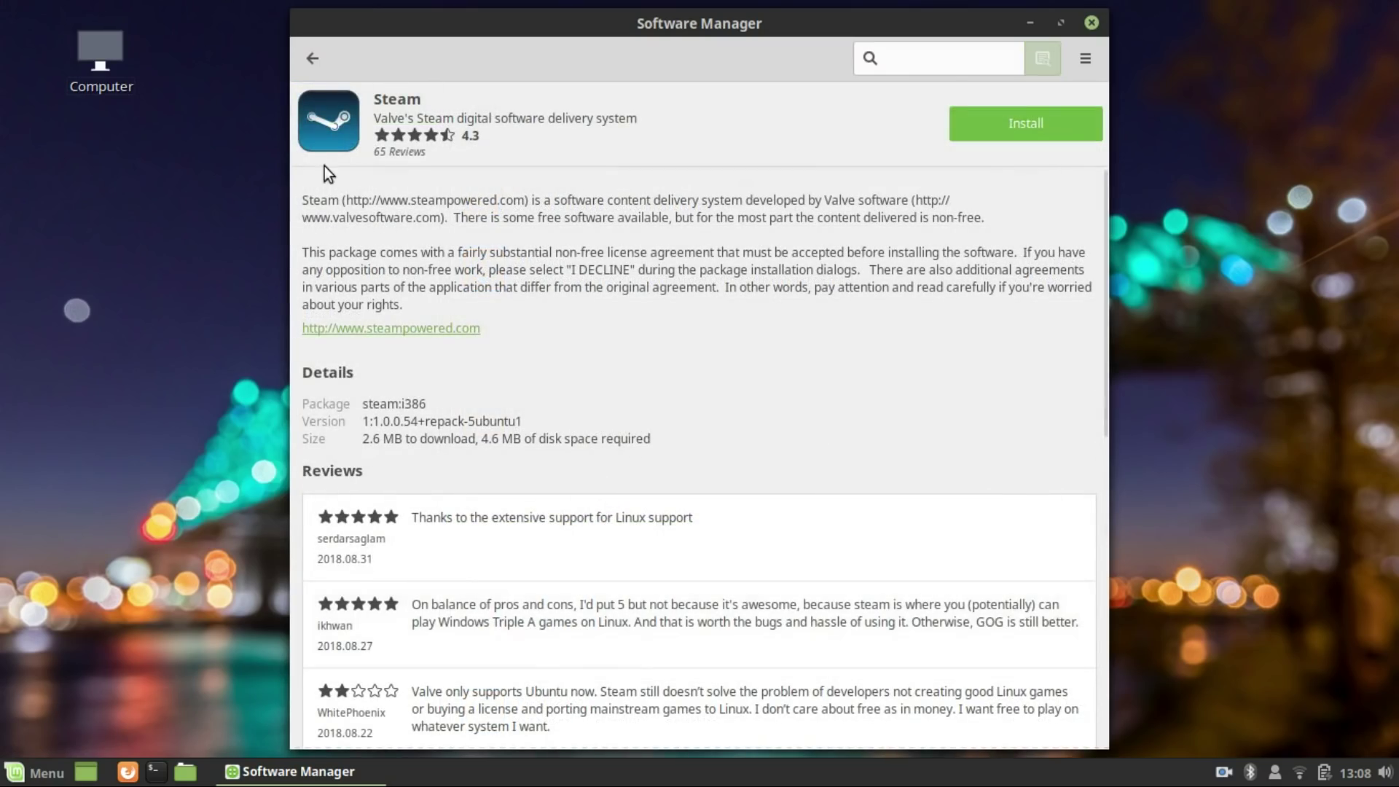
left_click(309, 53)
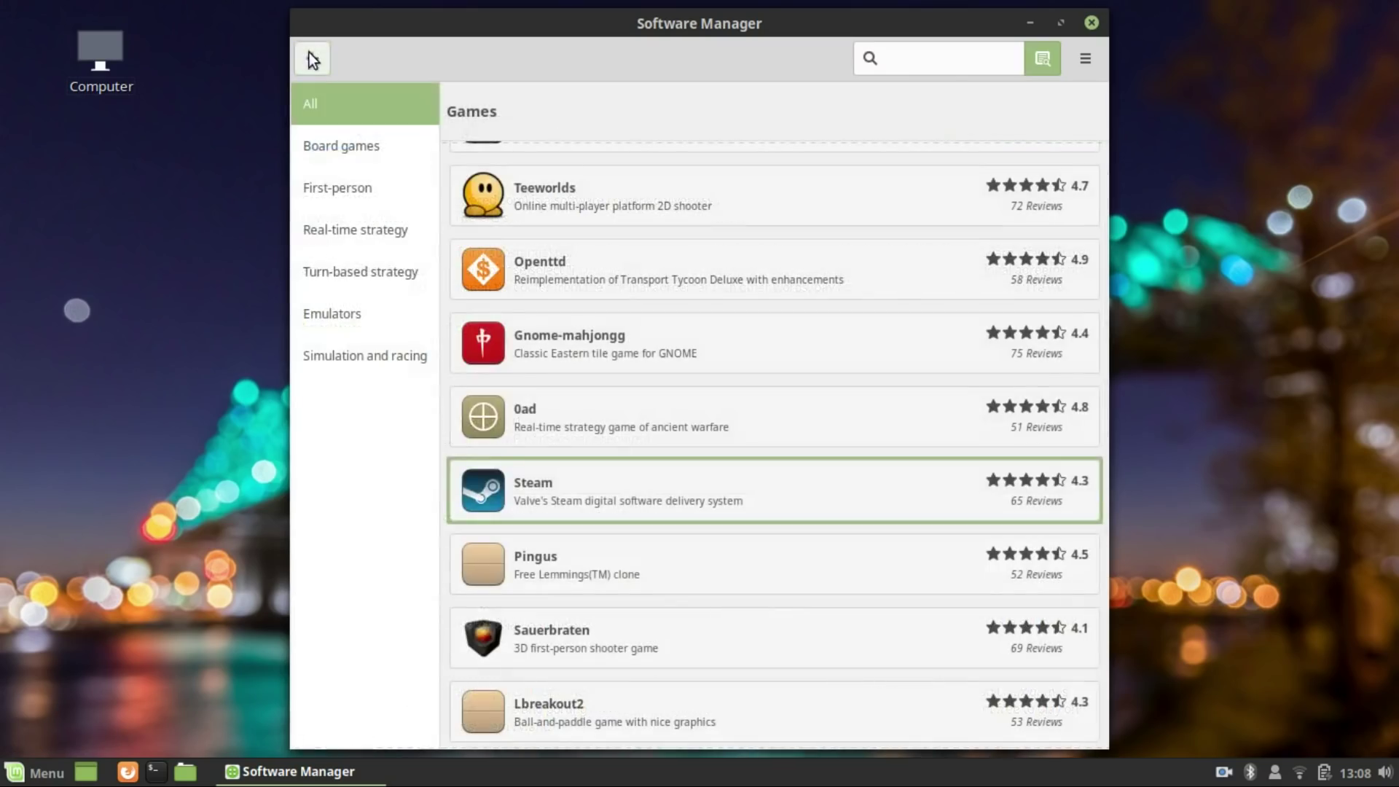
- View the 0ad game details and reviews, then go back to the software home page
left_click(514, 430)
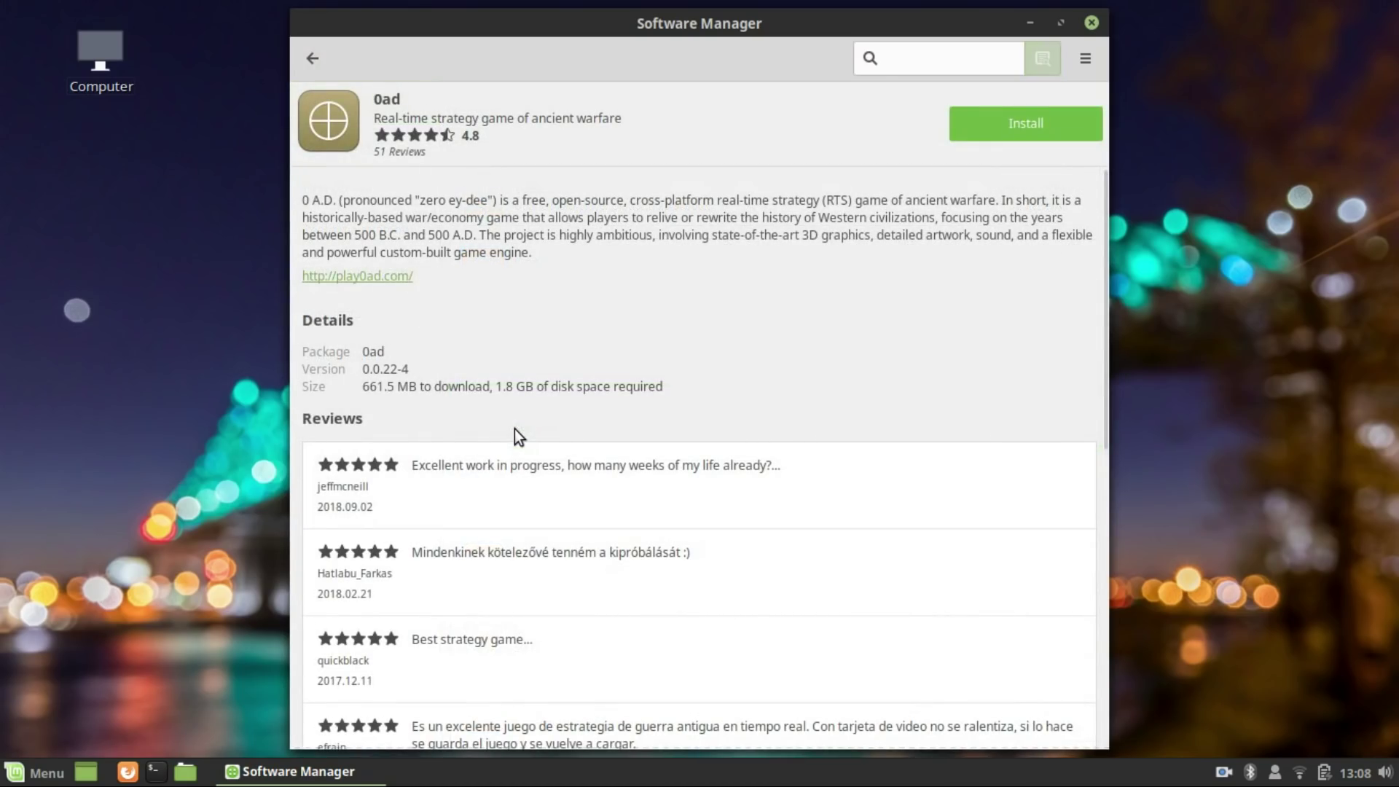
scroll(525, 446, "down", 3)
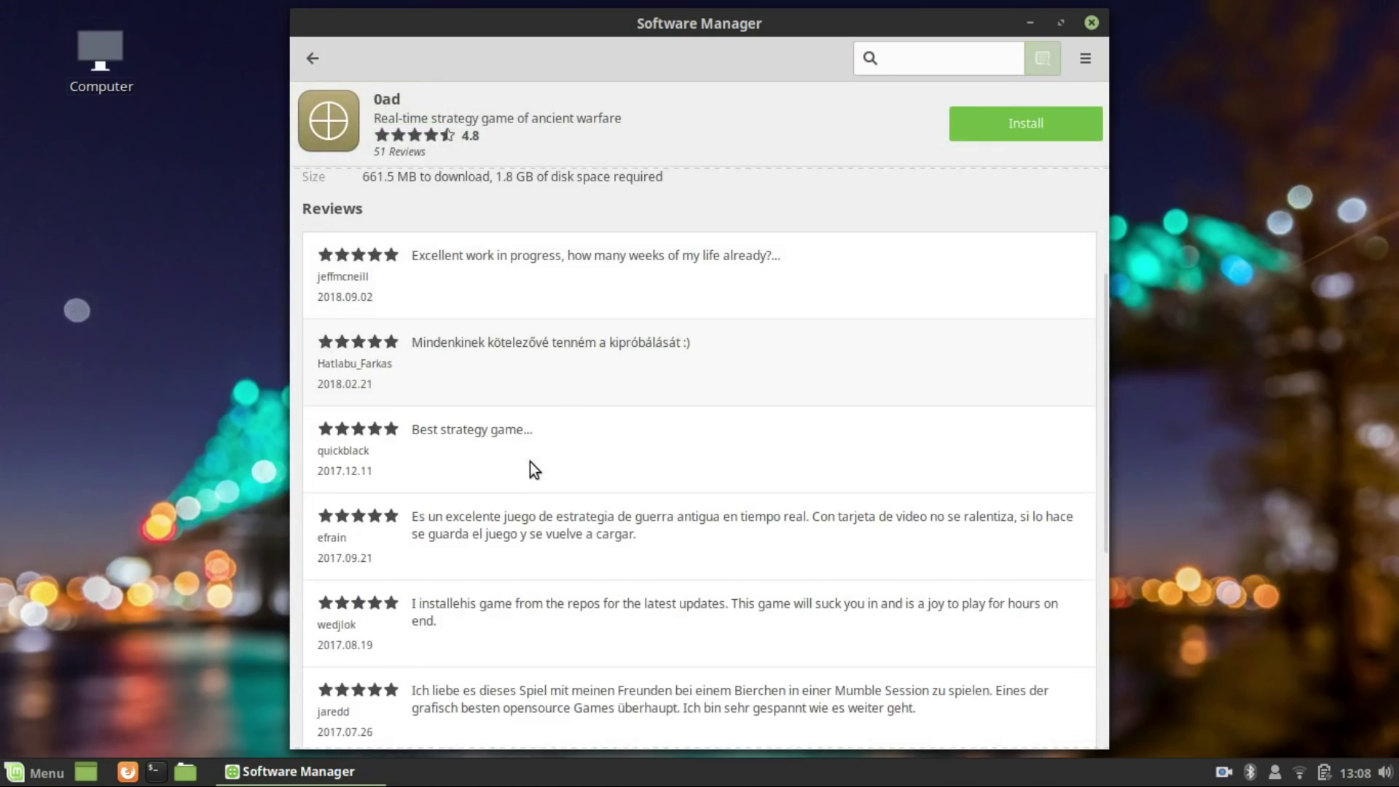
left_click(321, 58)
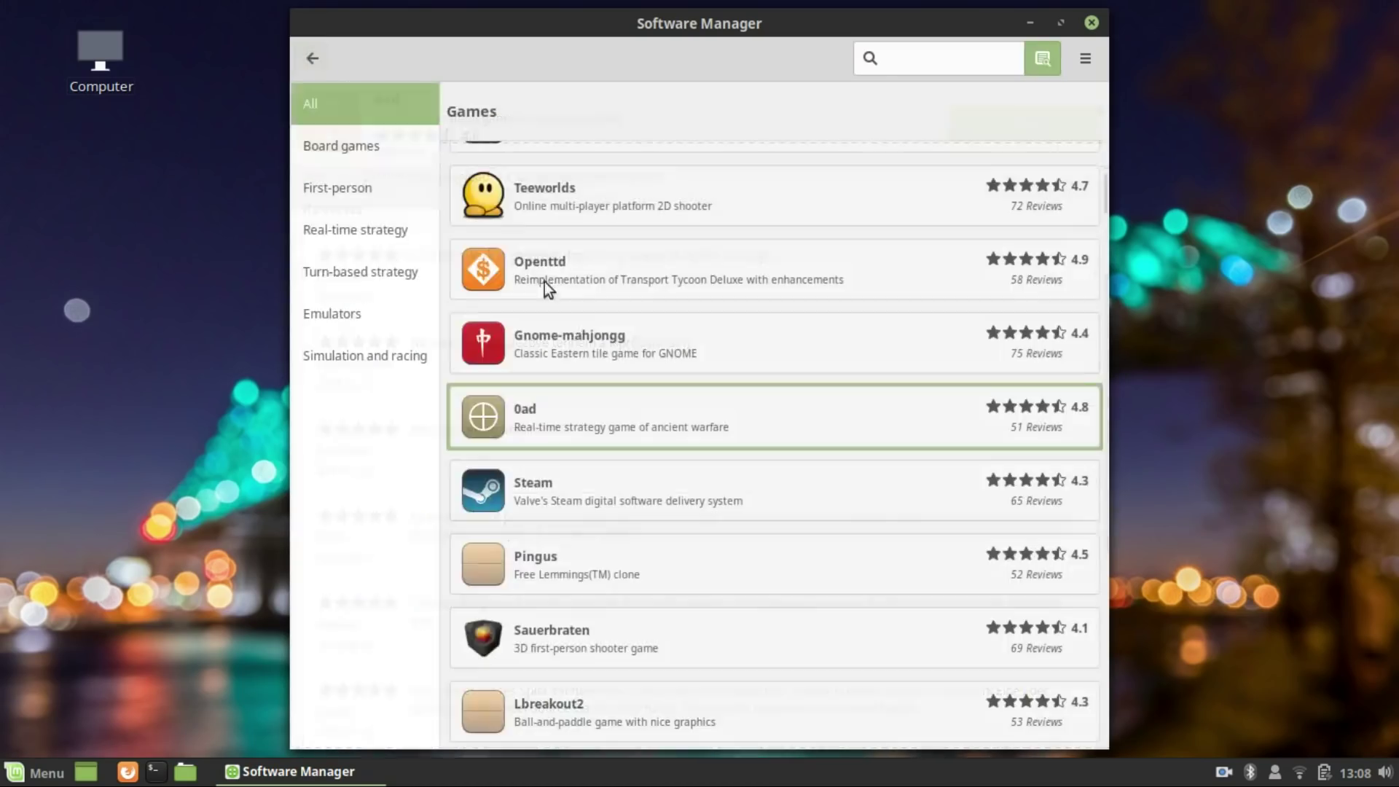
left_click(309, 62)
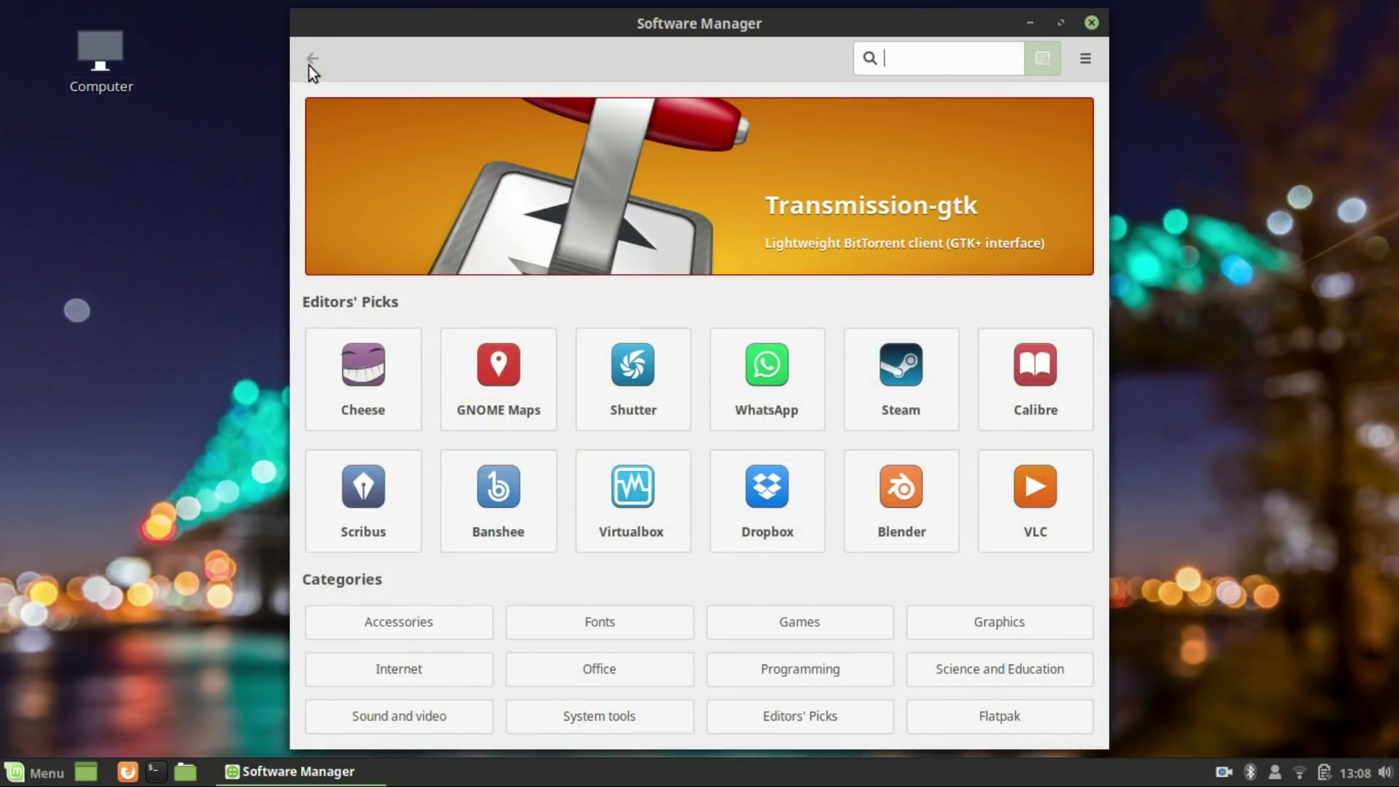